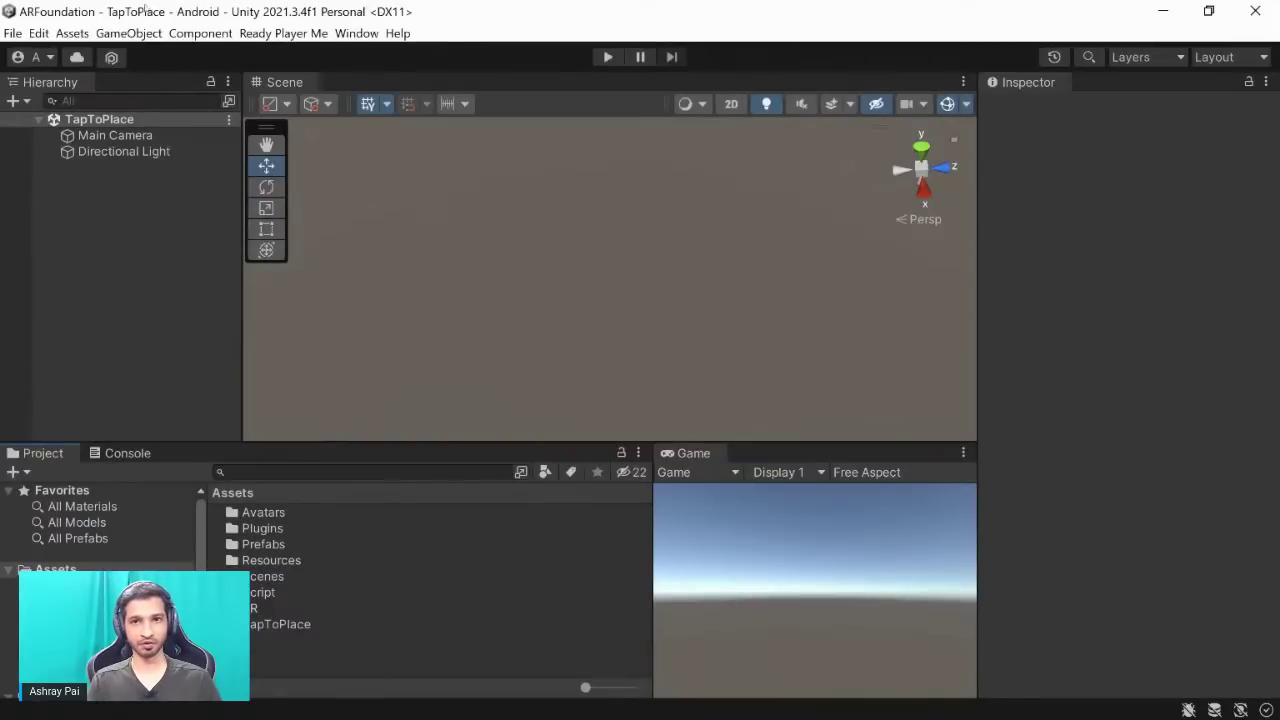
Check that Android is the build platform and look over the project's Player settings, leaving both unchanged.
click(12, 33)
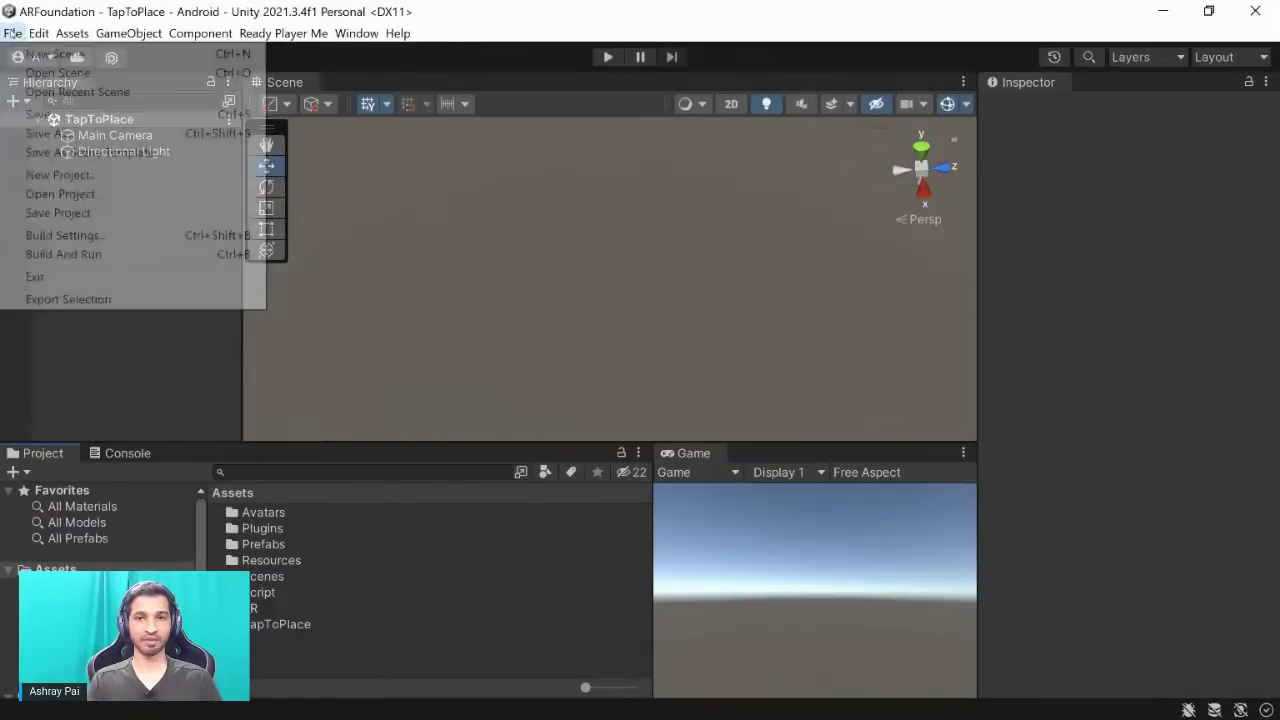
click(65, 235)
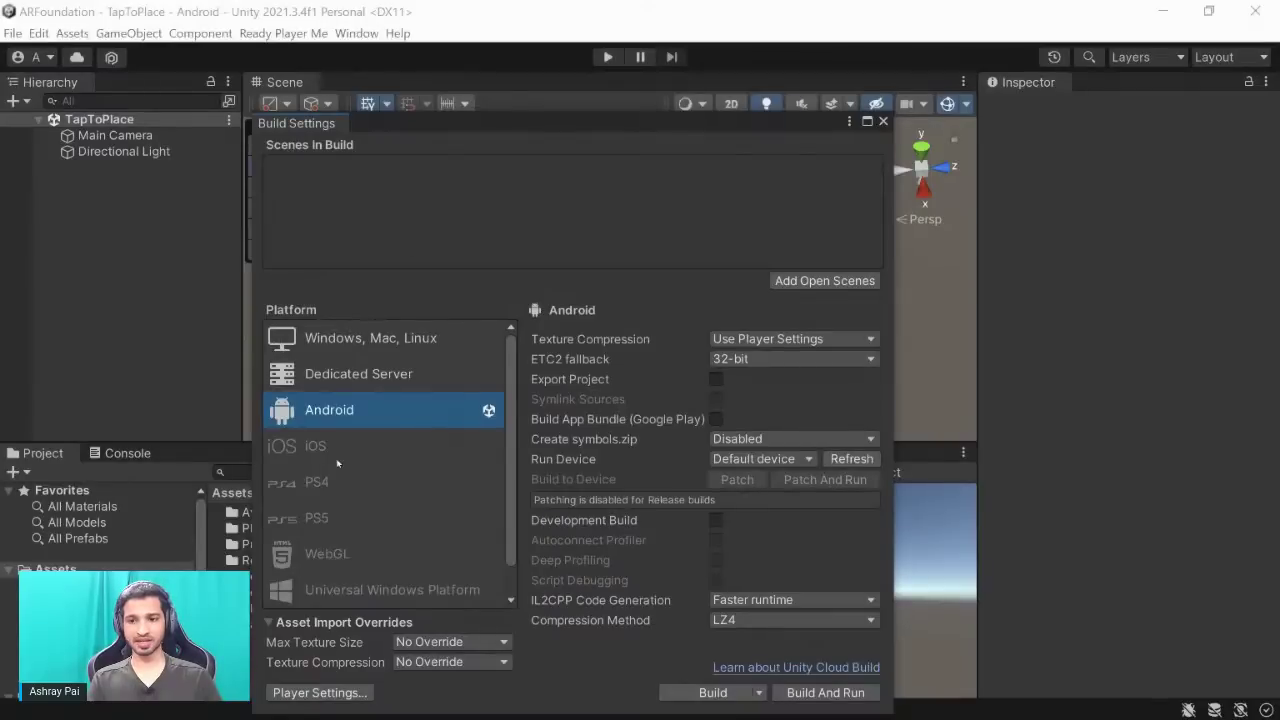
click(320, 692)
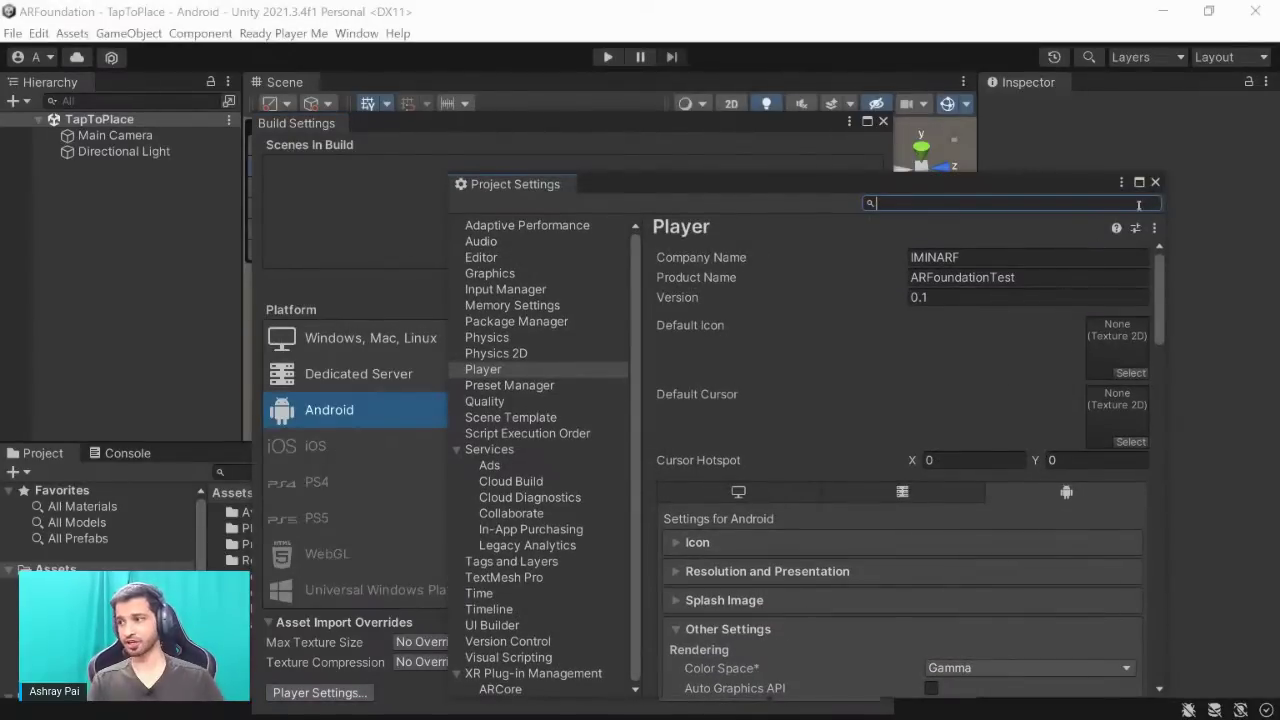
click(1156, 183)
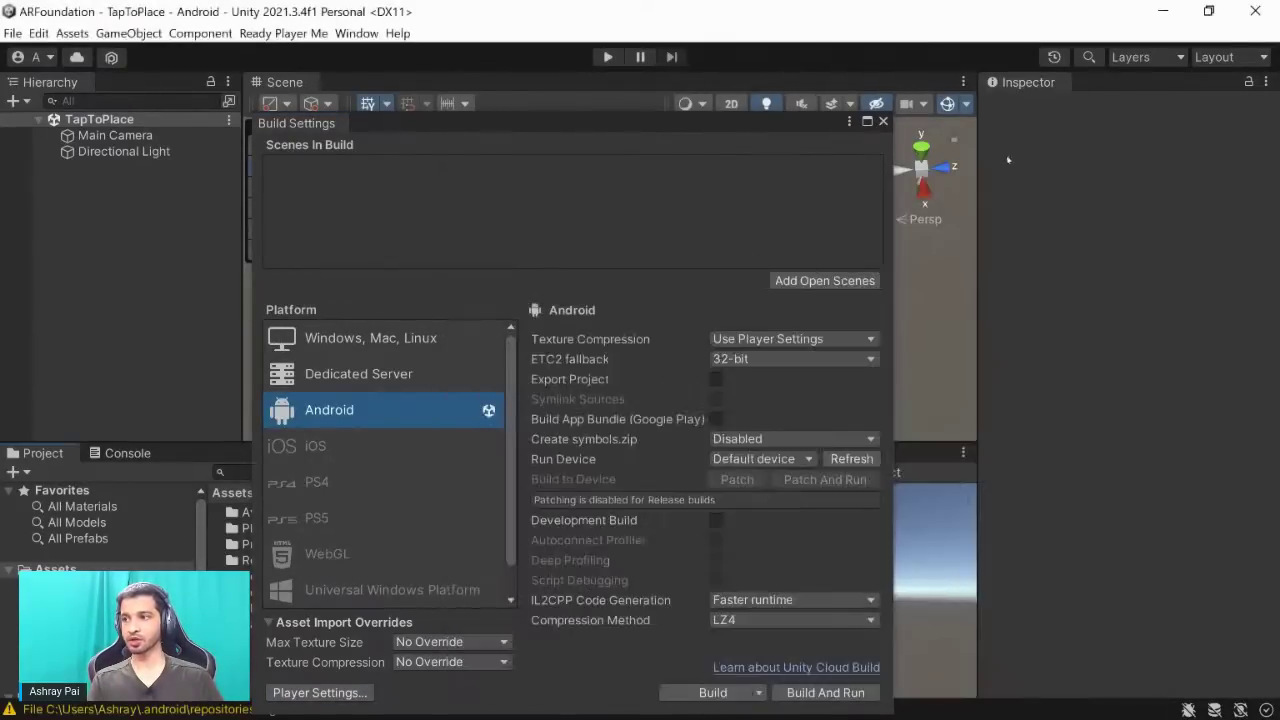
click(884, 122)
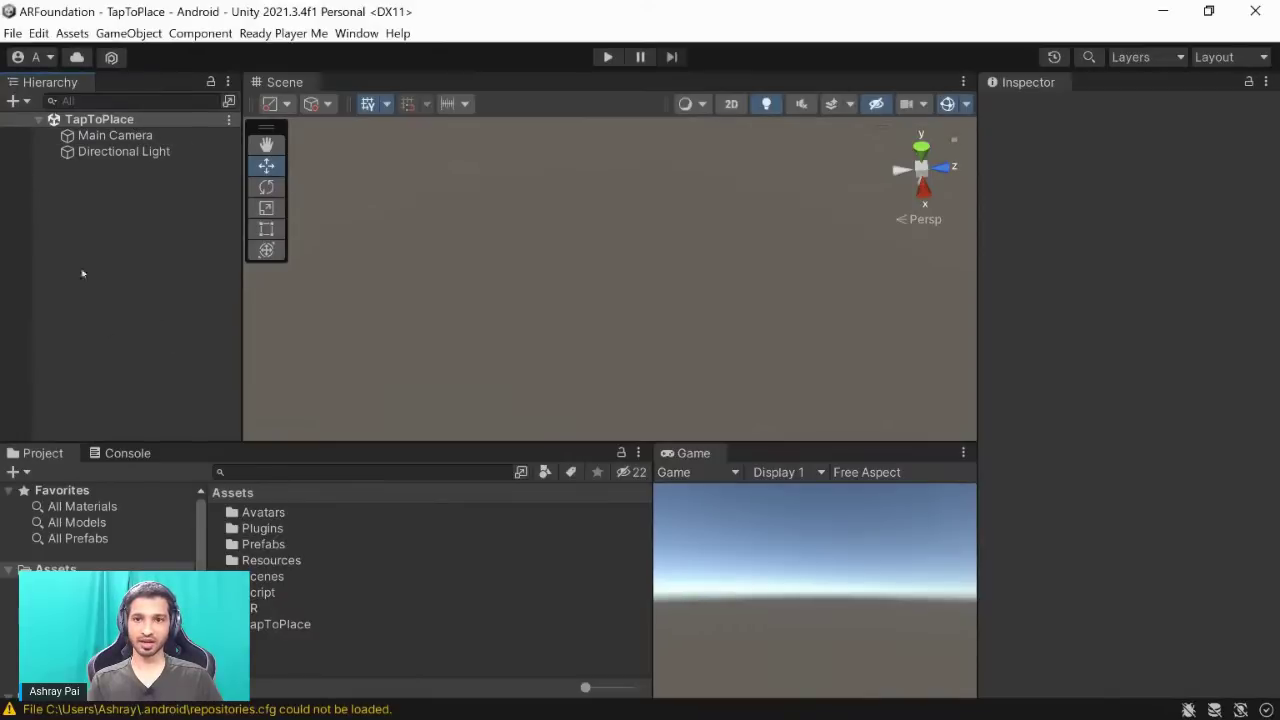
Replace the scene's Main Camera with an AR Session Origin and inspect its AR Camera child.
click(145, 136)
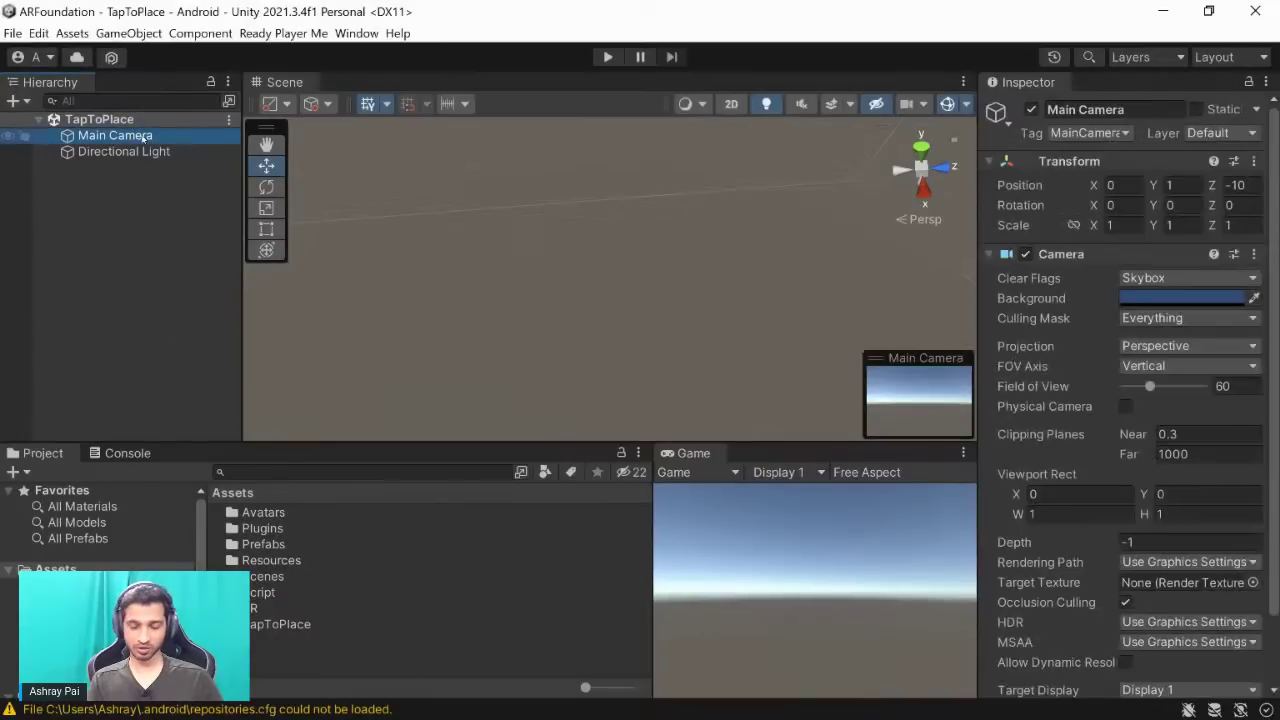
key(Delete)
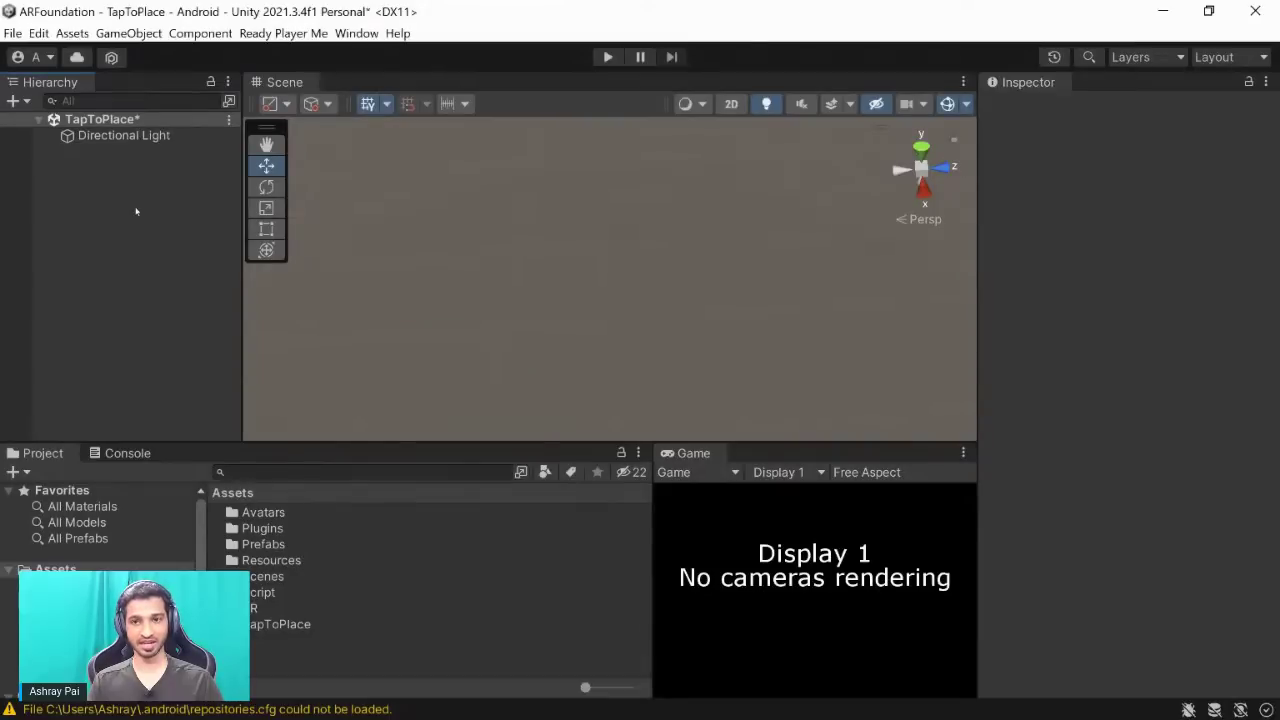
right_click(76, 196)
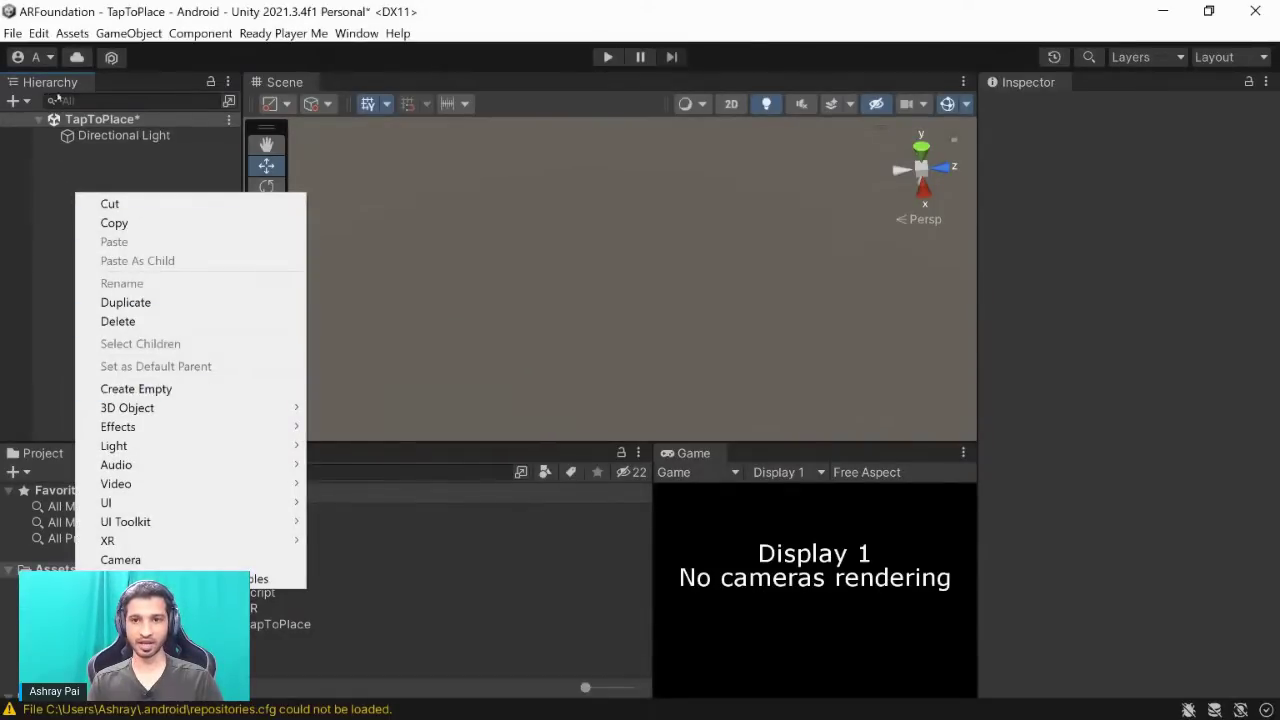
mouse_move(160, 540)
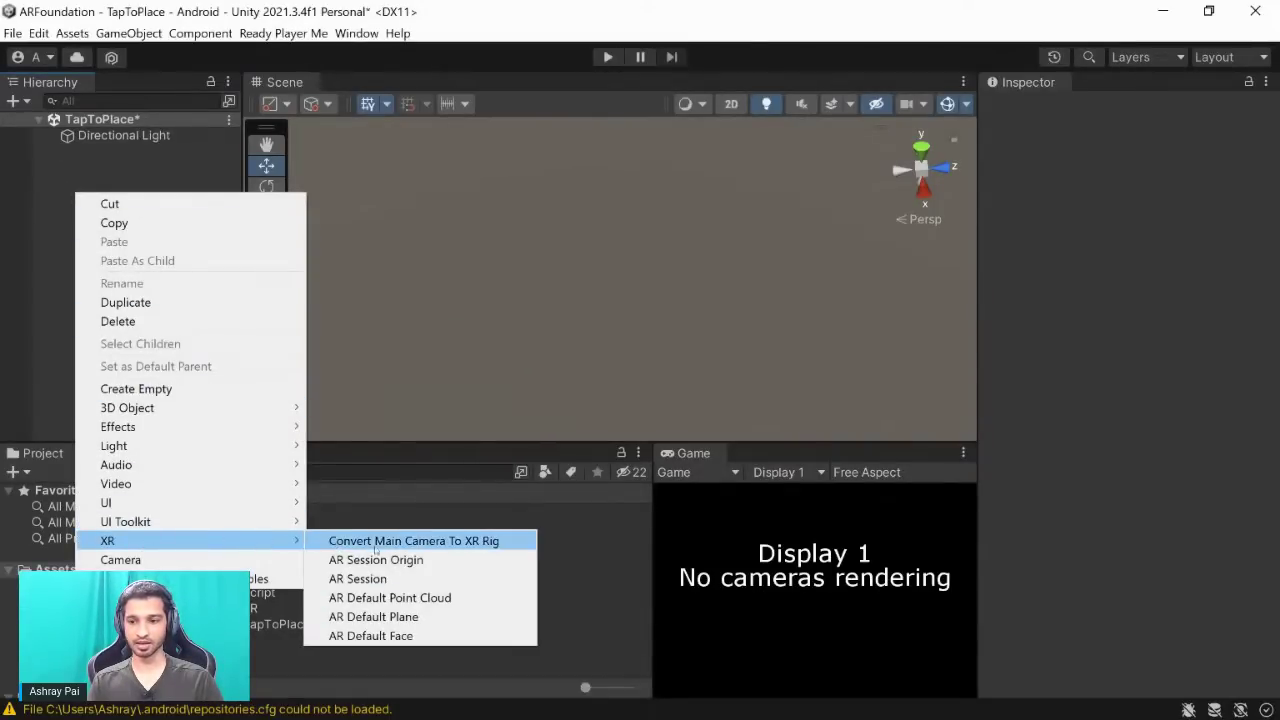
click(396, 560)
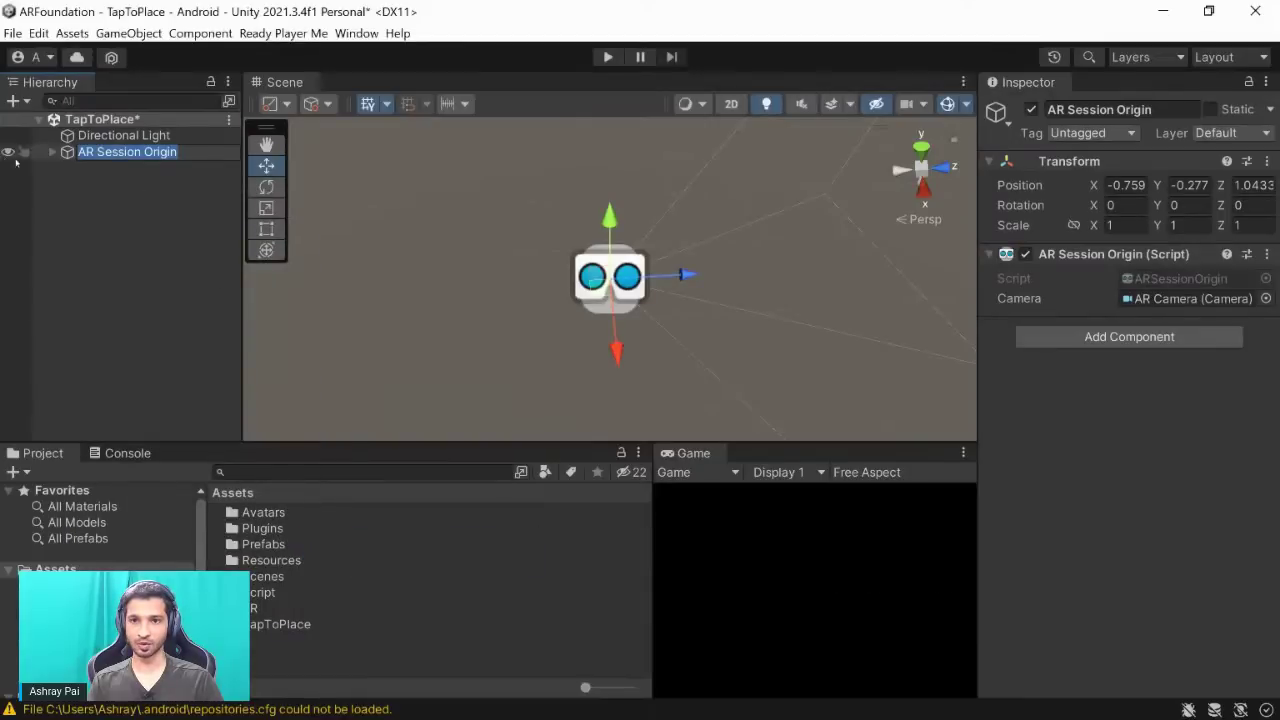
click(51, 152)
click(120, 168)
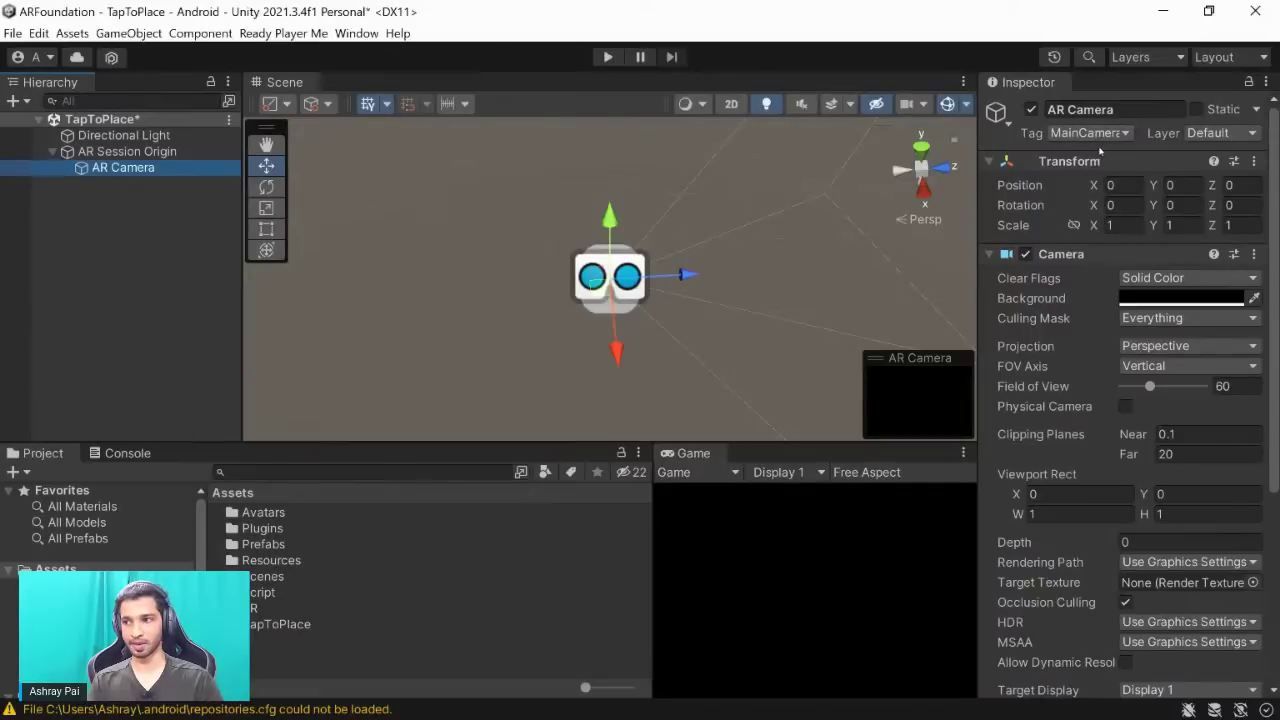
Set the AR Session Origin's position to X 0, Y 0, Z 0.
click(120, 152)
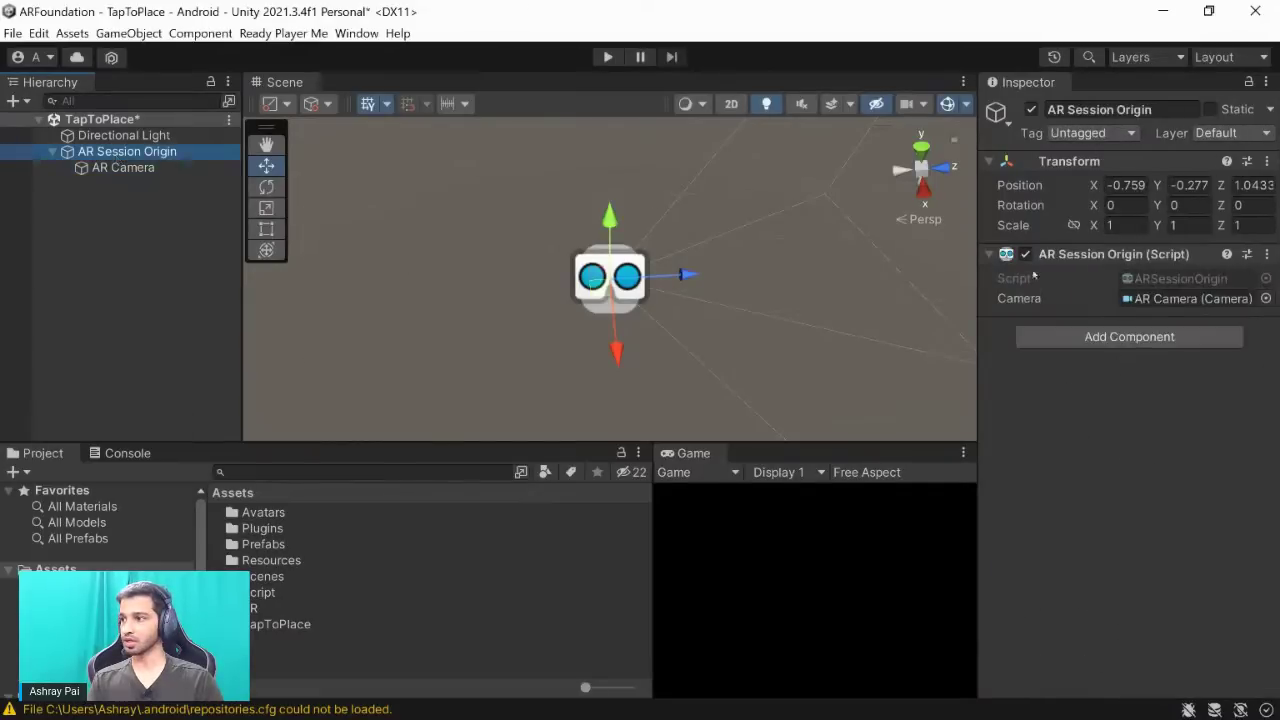
click(1118, 186)
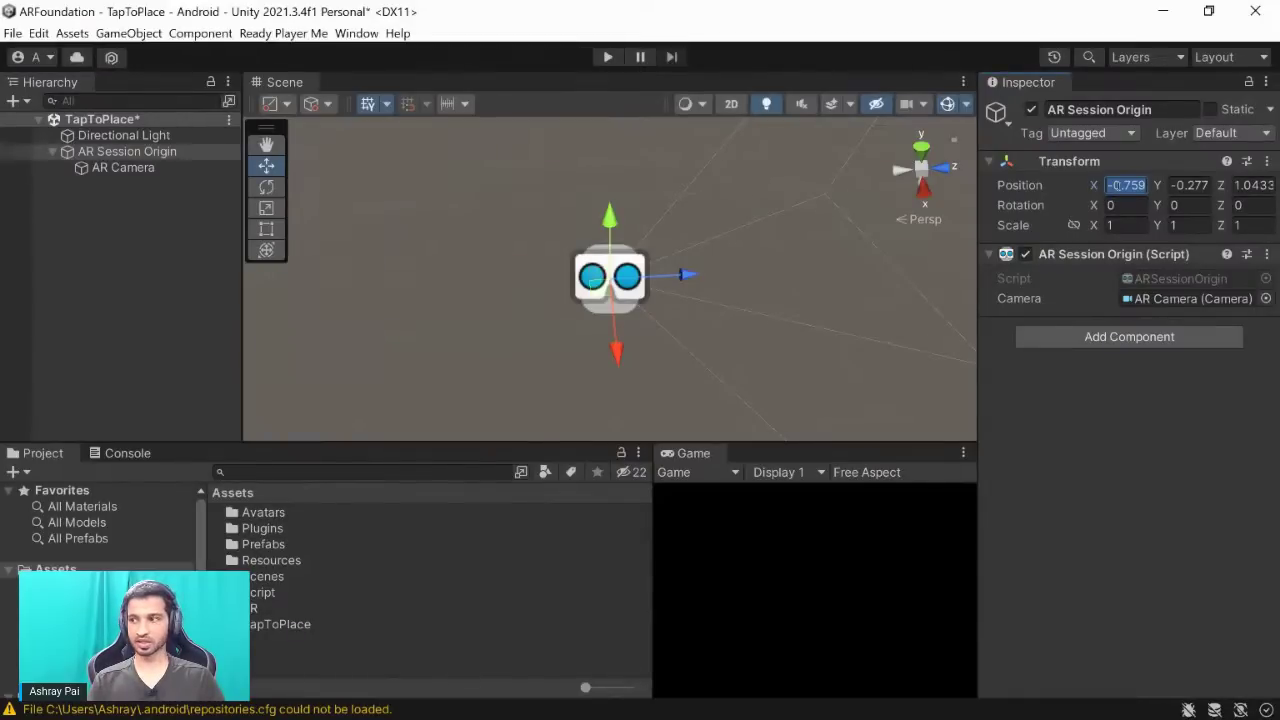
text(0)
key(Tab)
text(0)
key(Tab)
text(0)
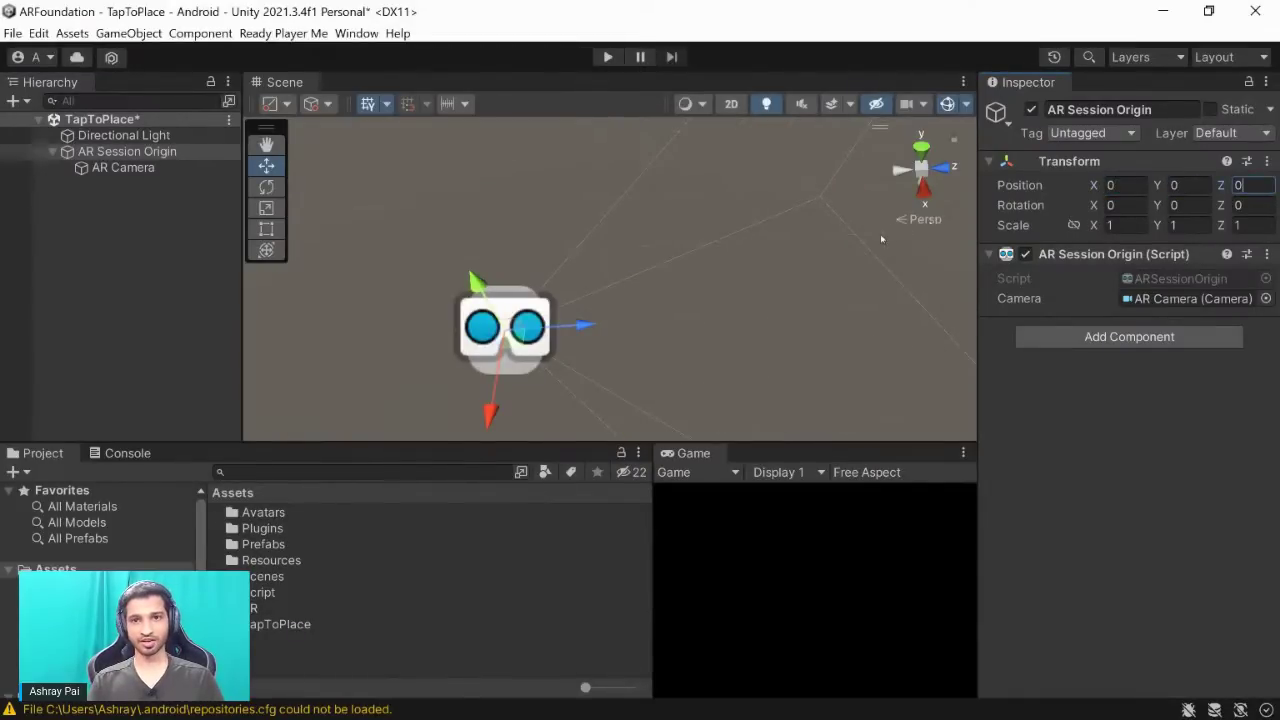
middle_drag(694, 363, 606, 286)
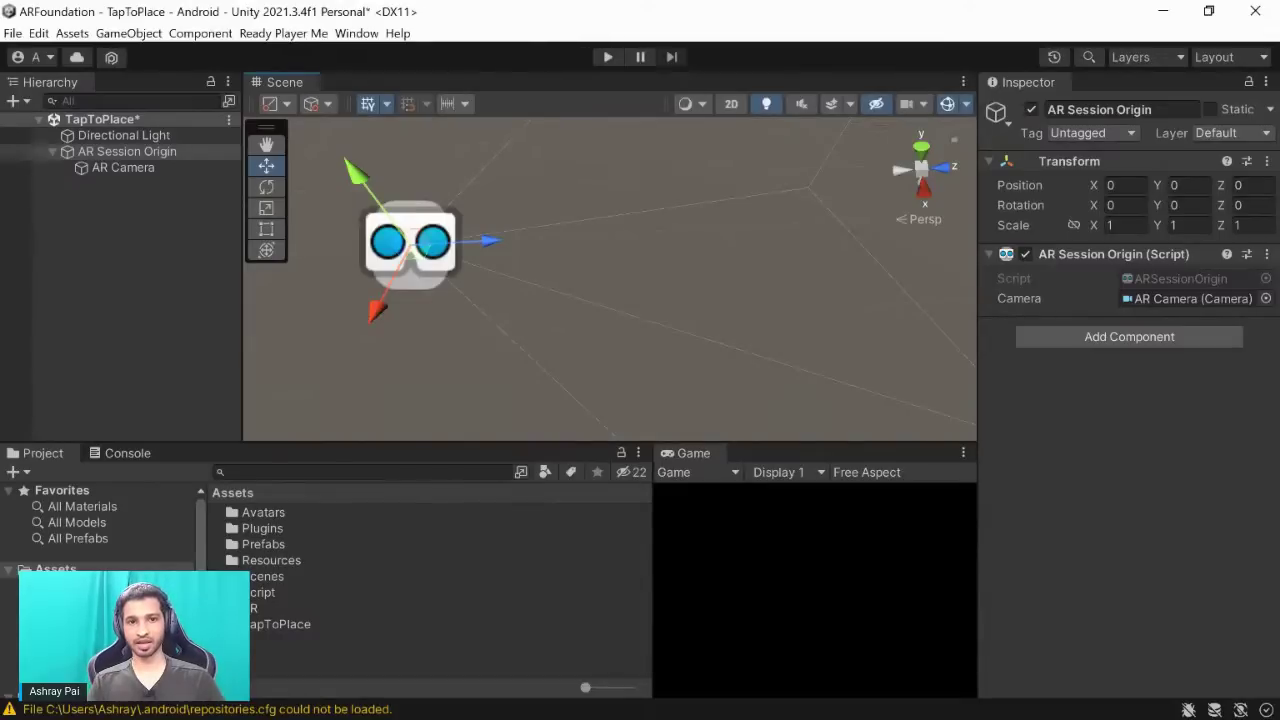
Add an AR Session object at the root of the TapToPlace scene.
right_click(80, 208)
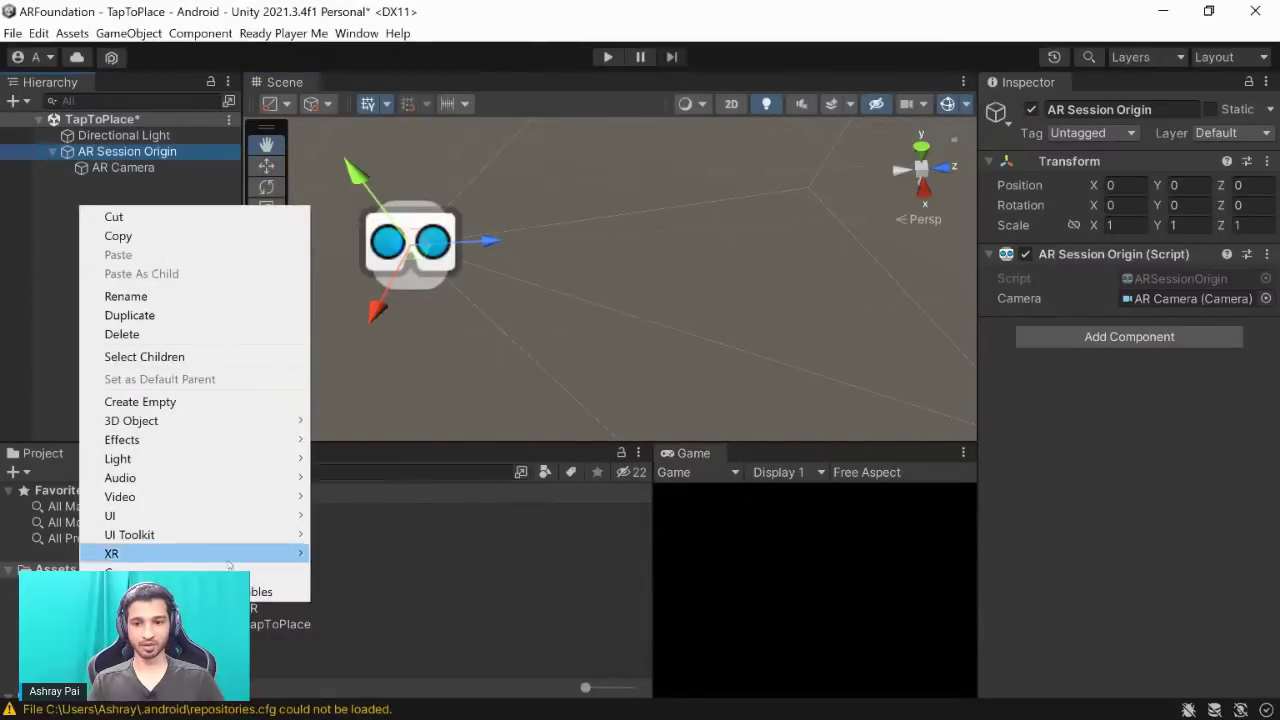
mouse_move(298, 557)
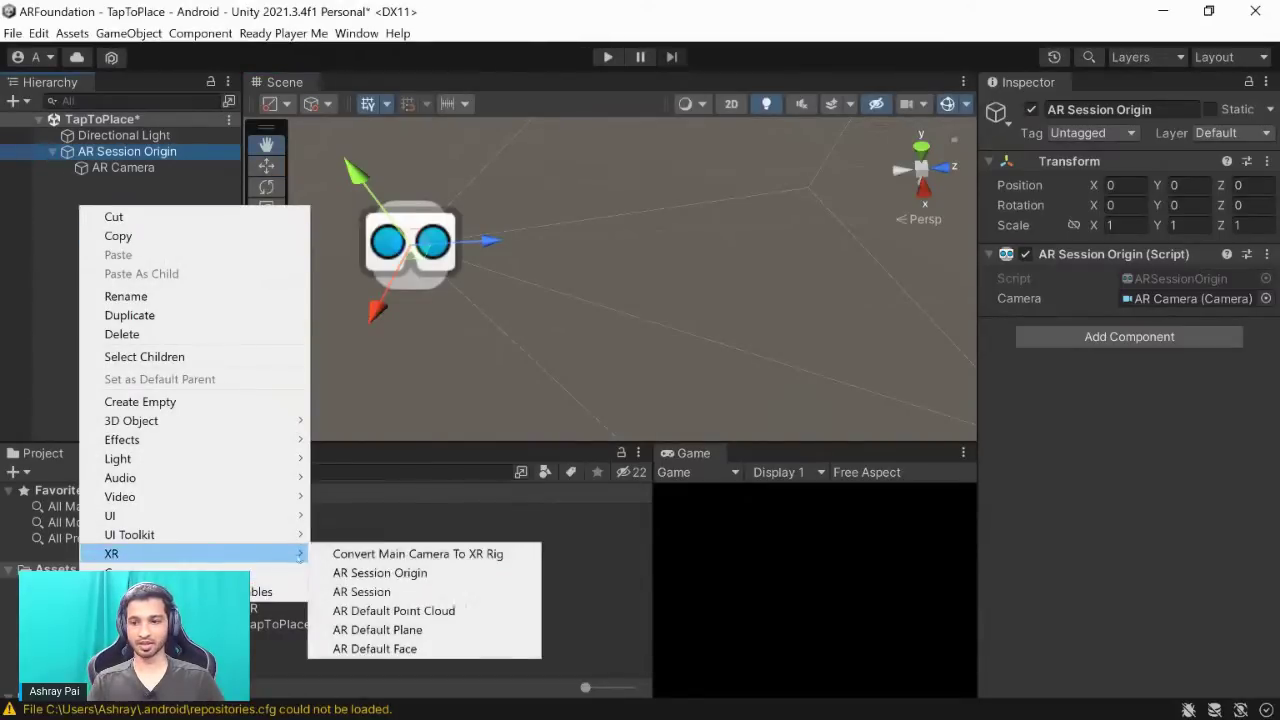
click(398, 591)
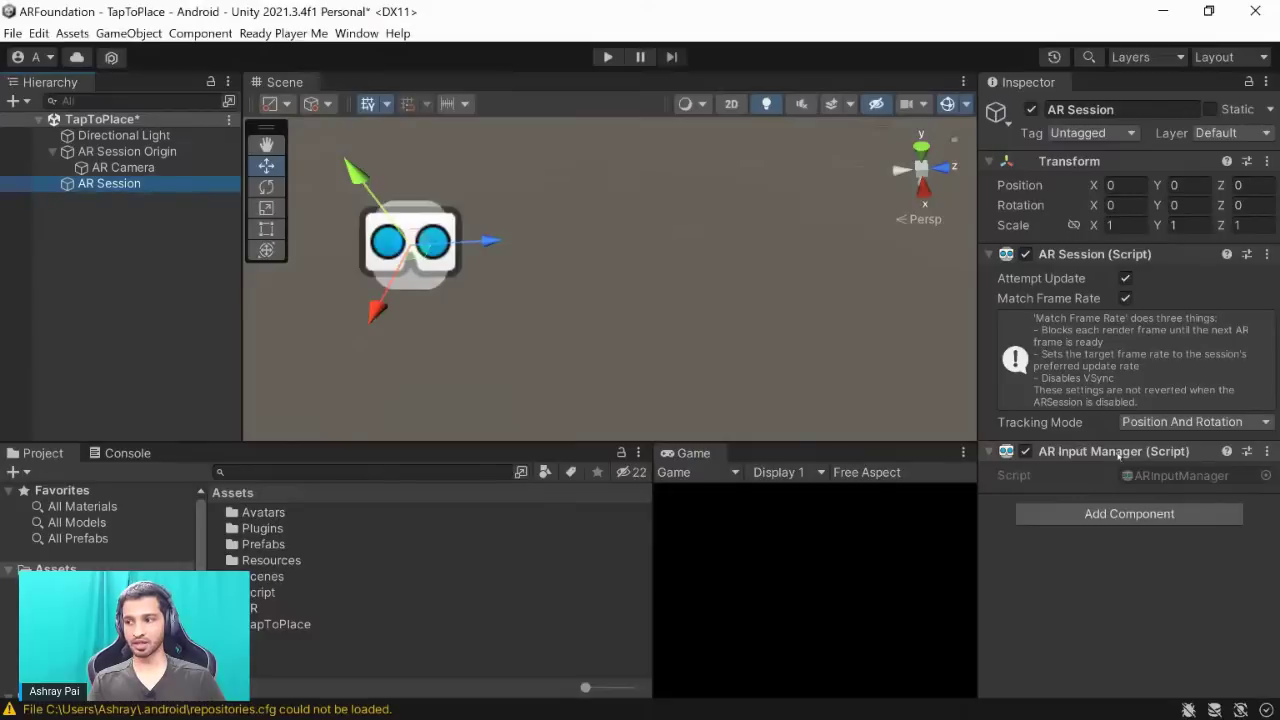
click(157, 253)
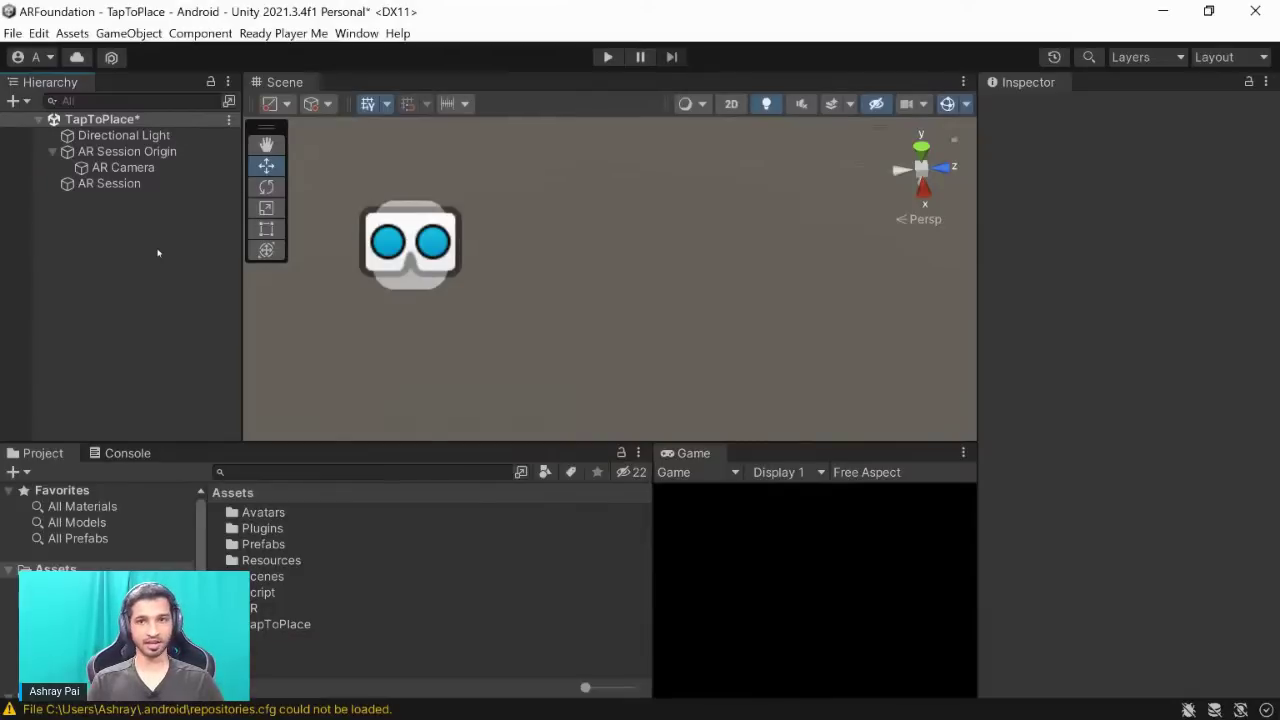
click(138, 184)
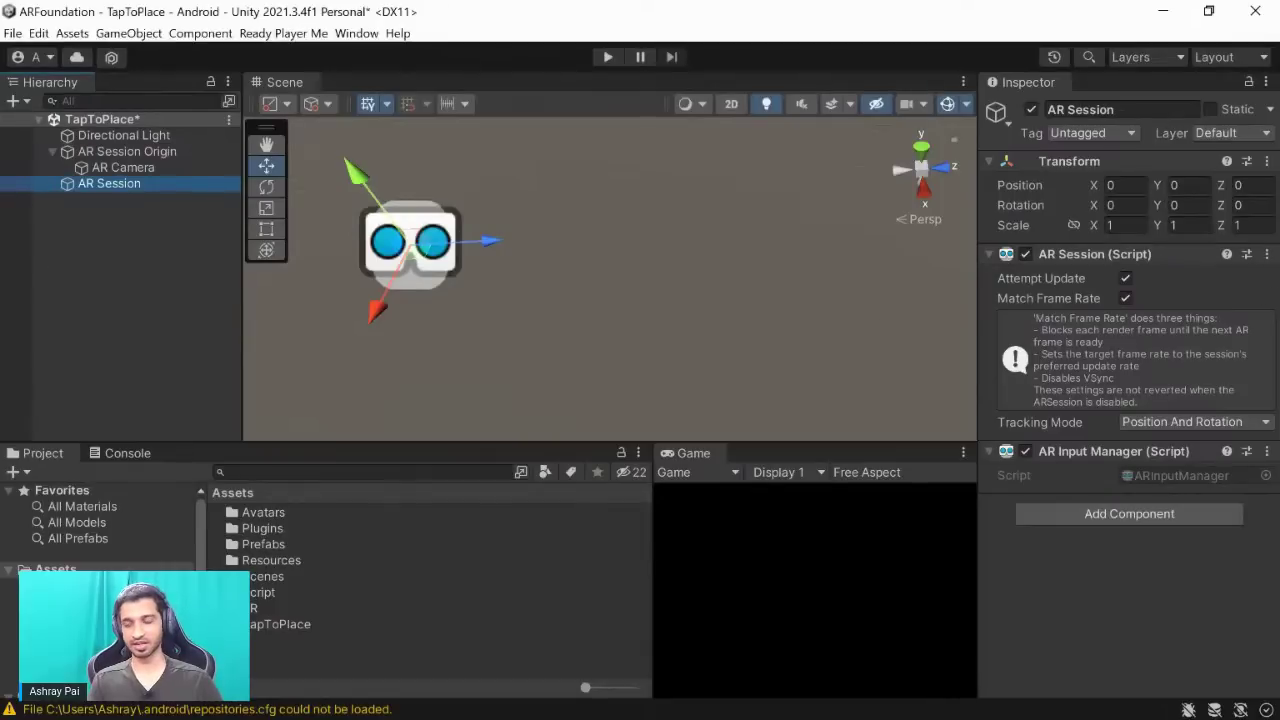
right_click(134, 249)
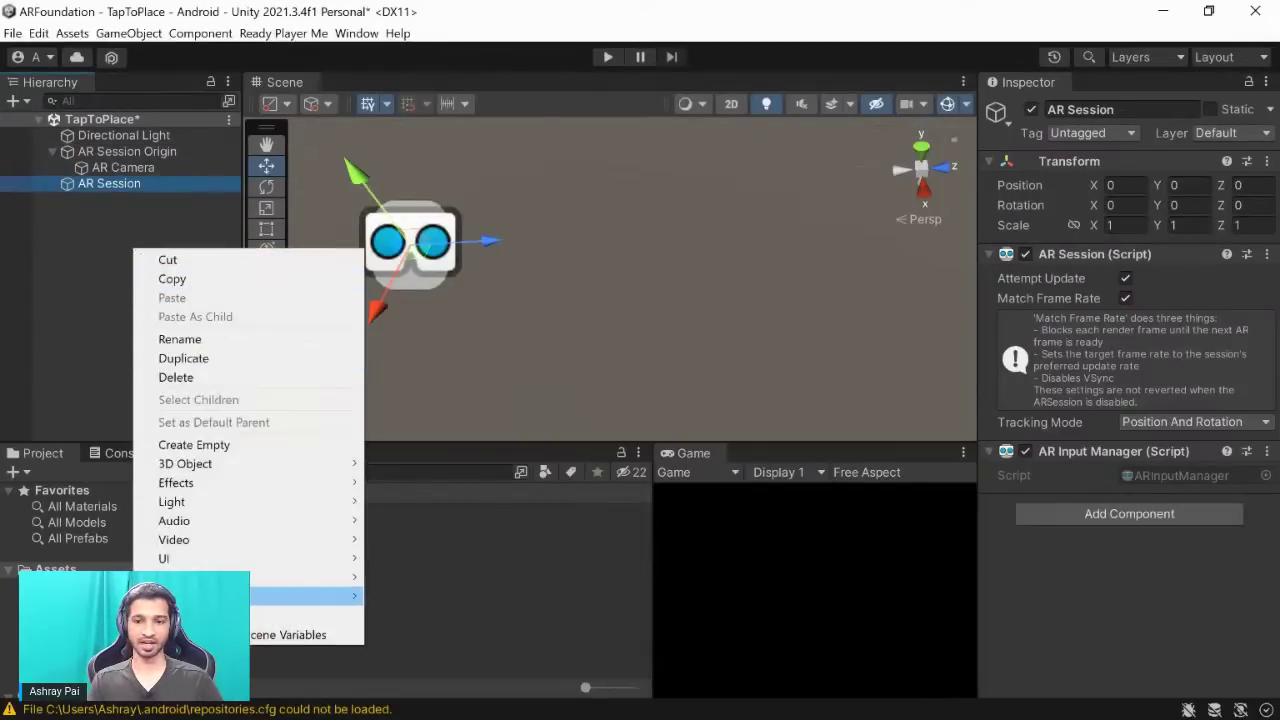
mouse_move(269, 613)
click(95, 220)
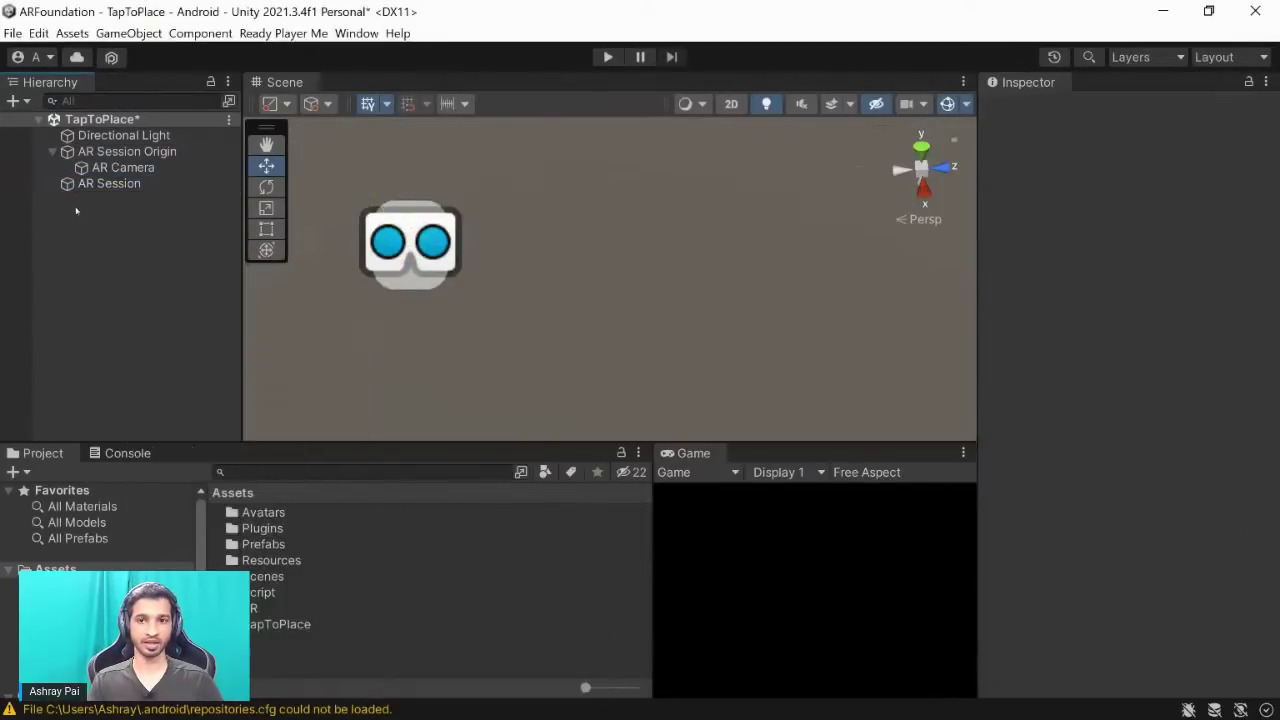
Collapse the AR Session Origin's children and add an AR Plane Manager component to the AR Session Origin.
click(54, 152)
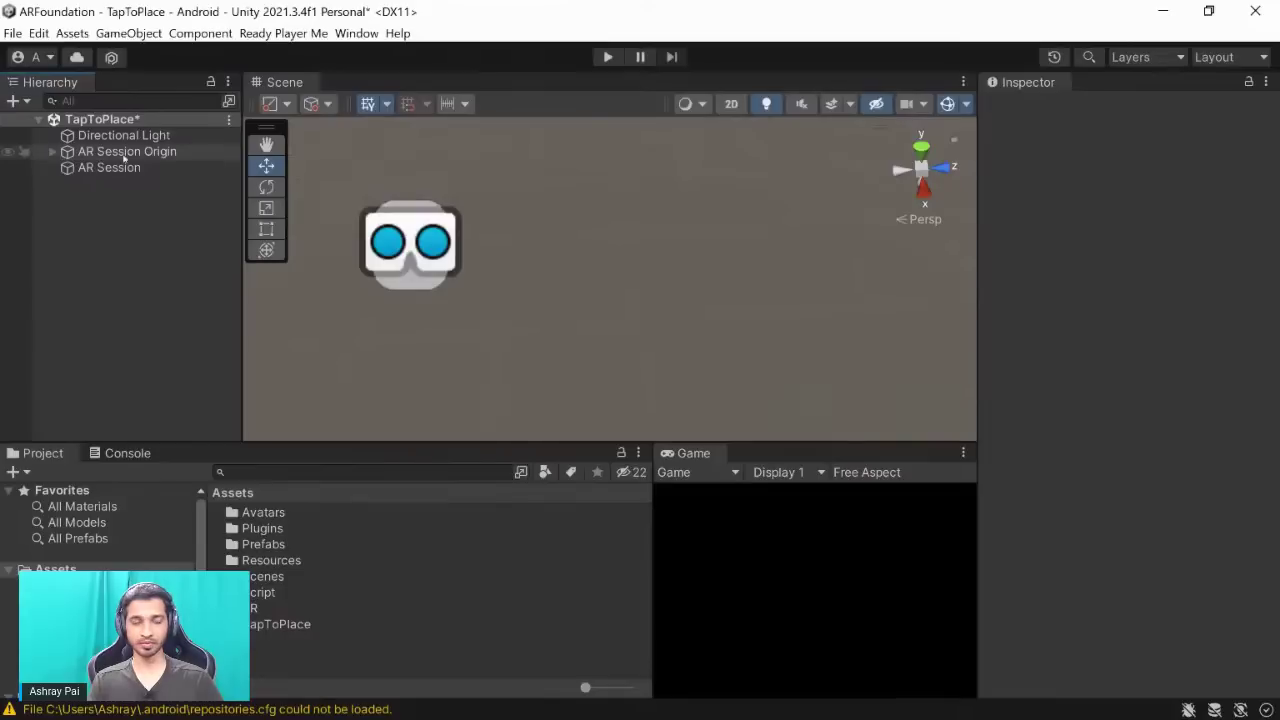
click(124, 152)
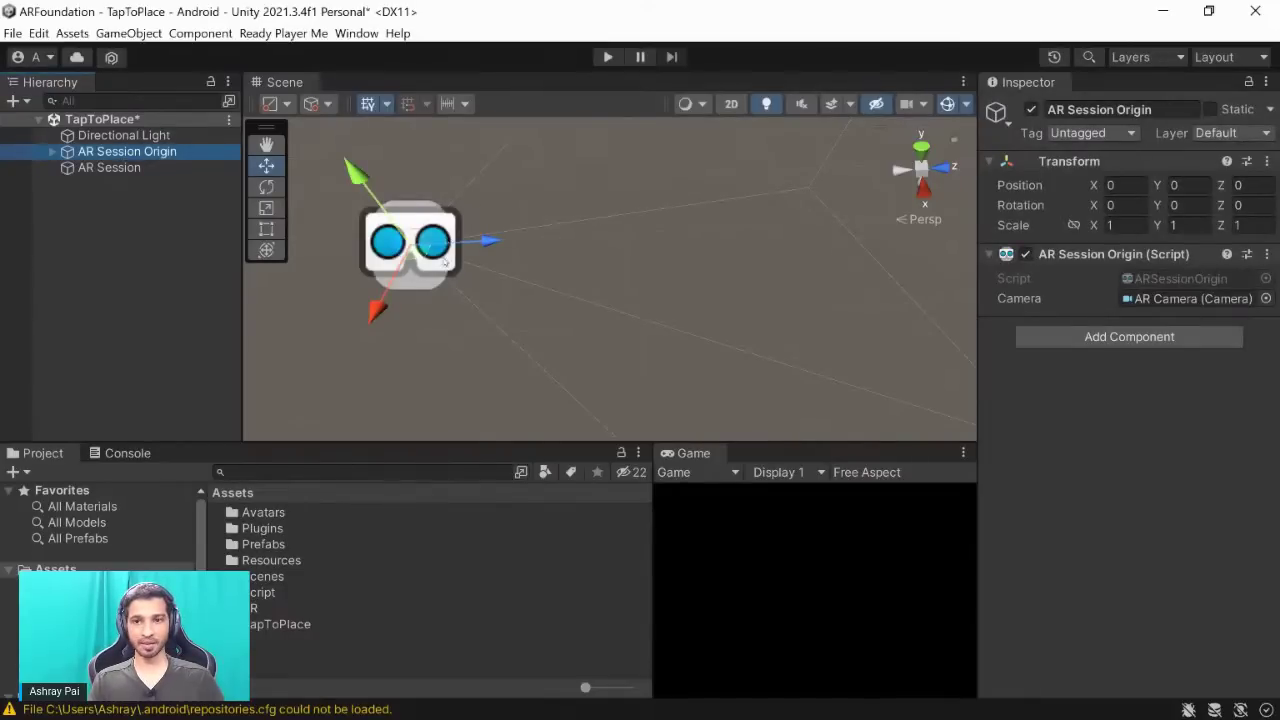
click(105, 168)
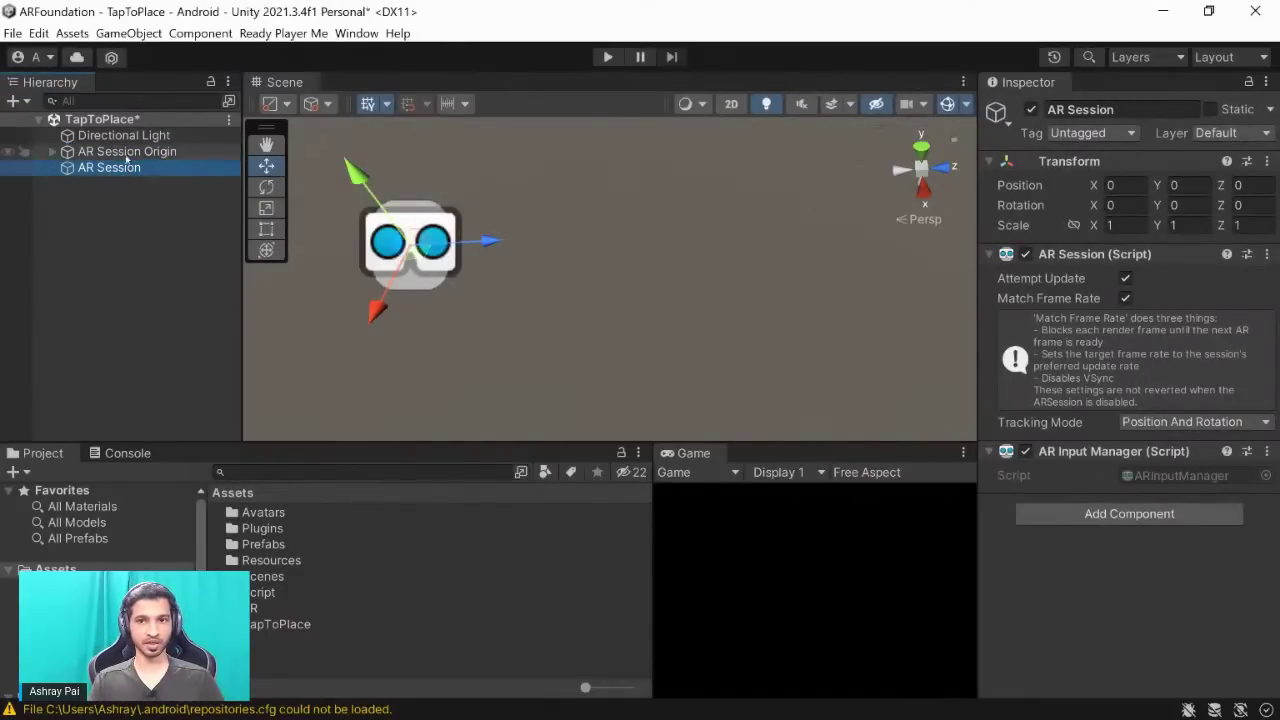
click(127, 152)
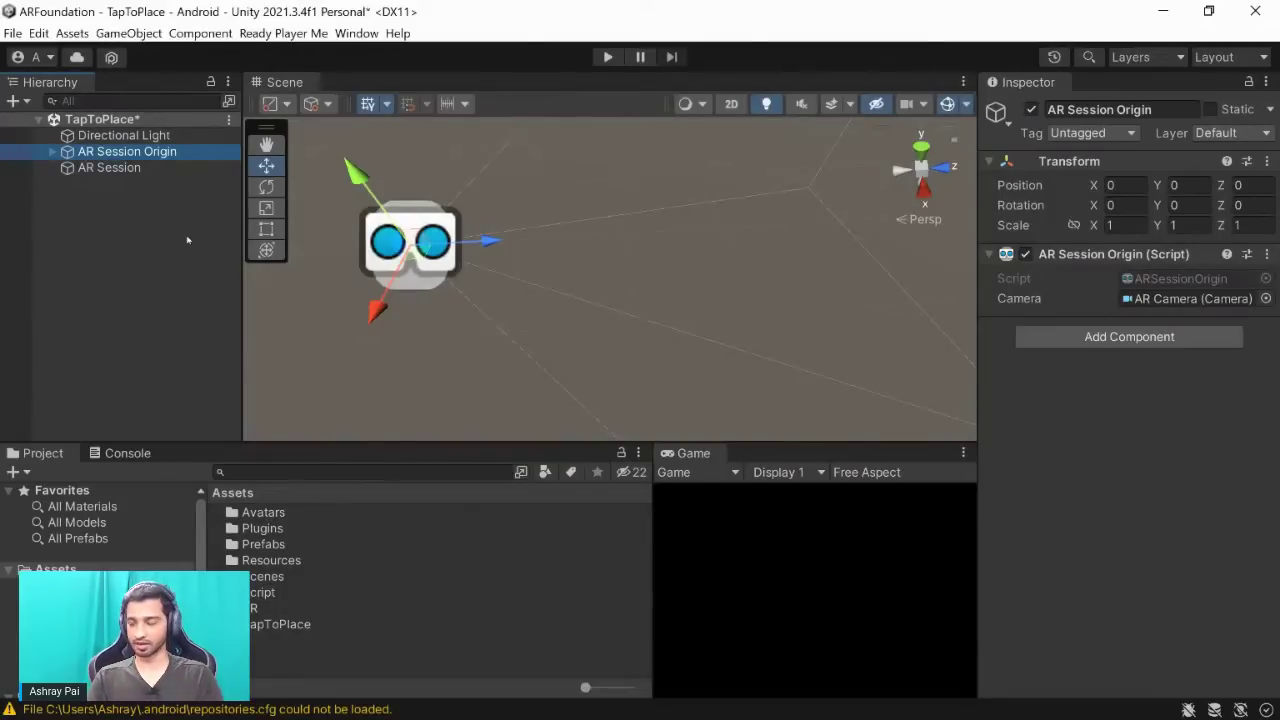
click(1113, 337)
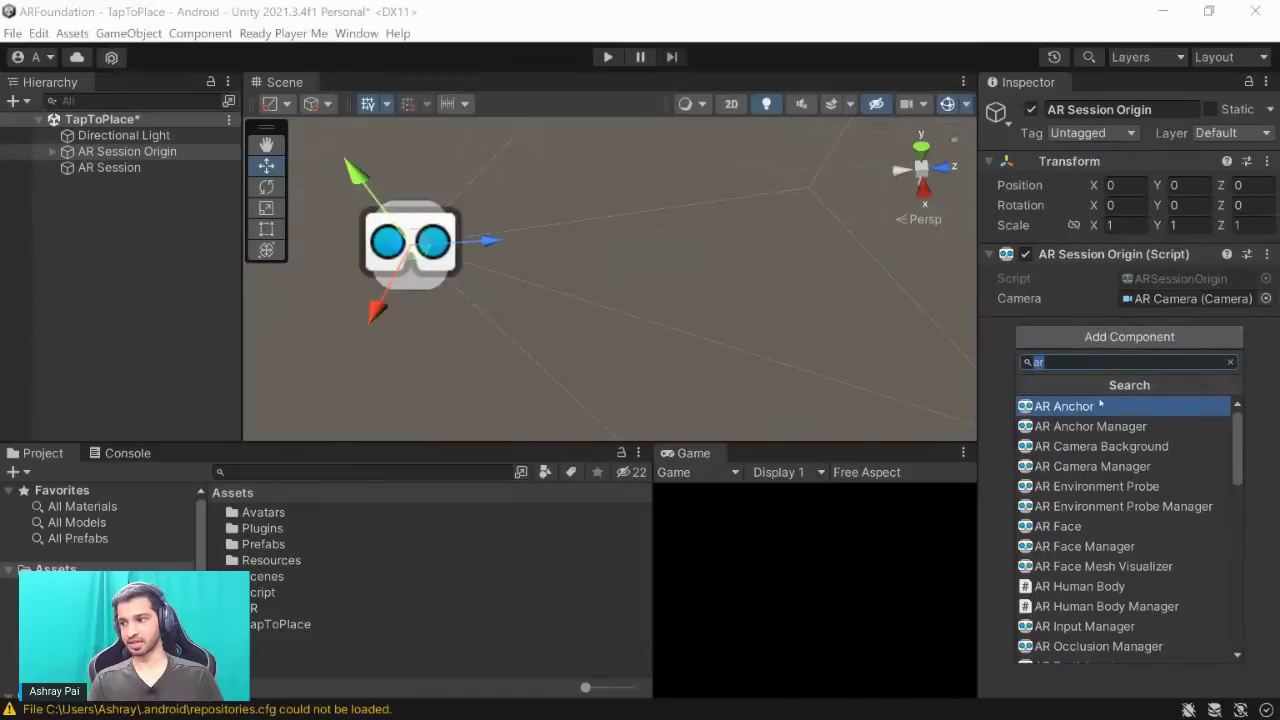
text(plan)
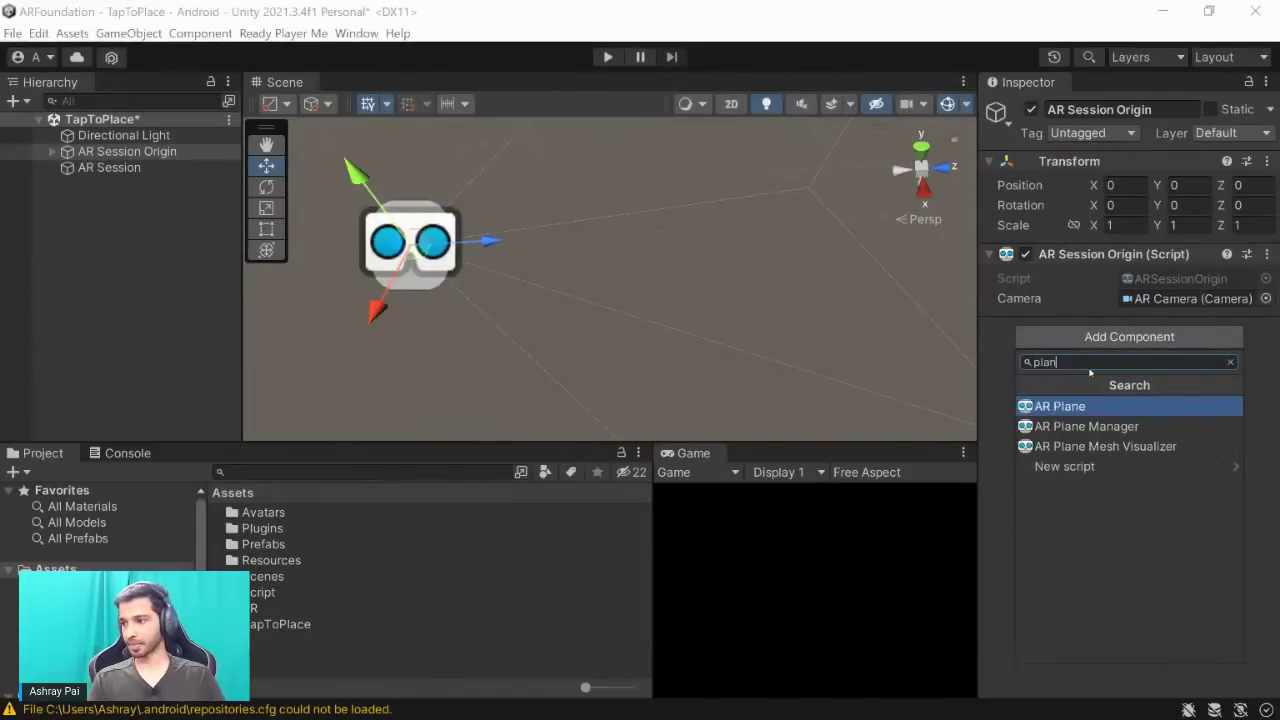
click(1087, 430)
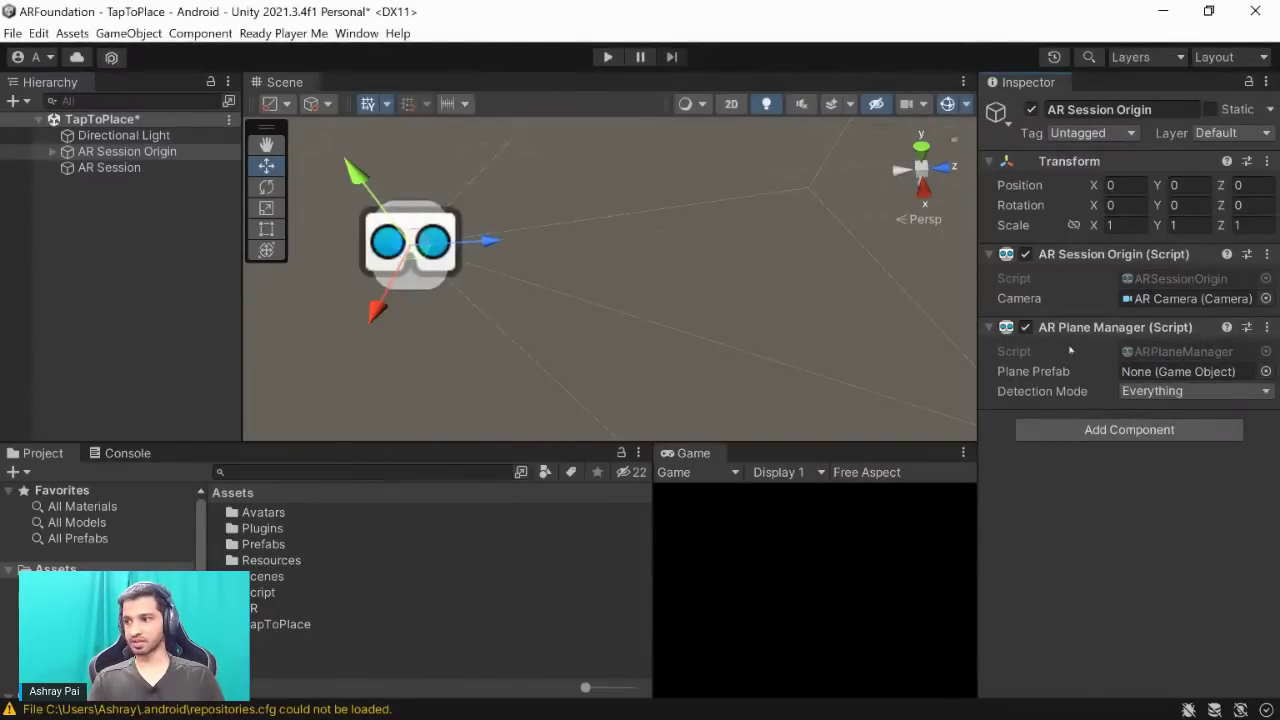
Examine the plane types offered by the AR Plane Manager's Detection Mode without changing it.
mouse_move(1068, 379)
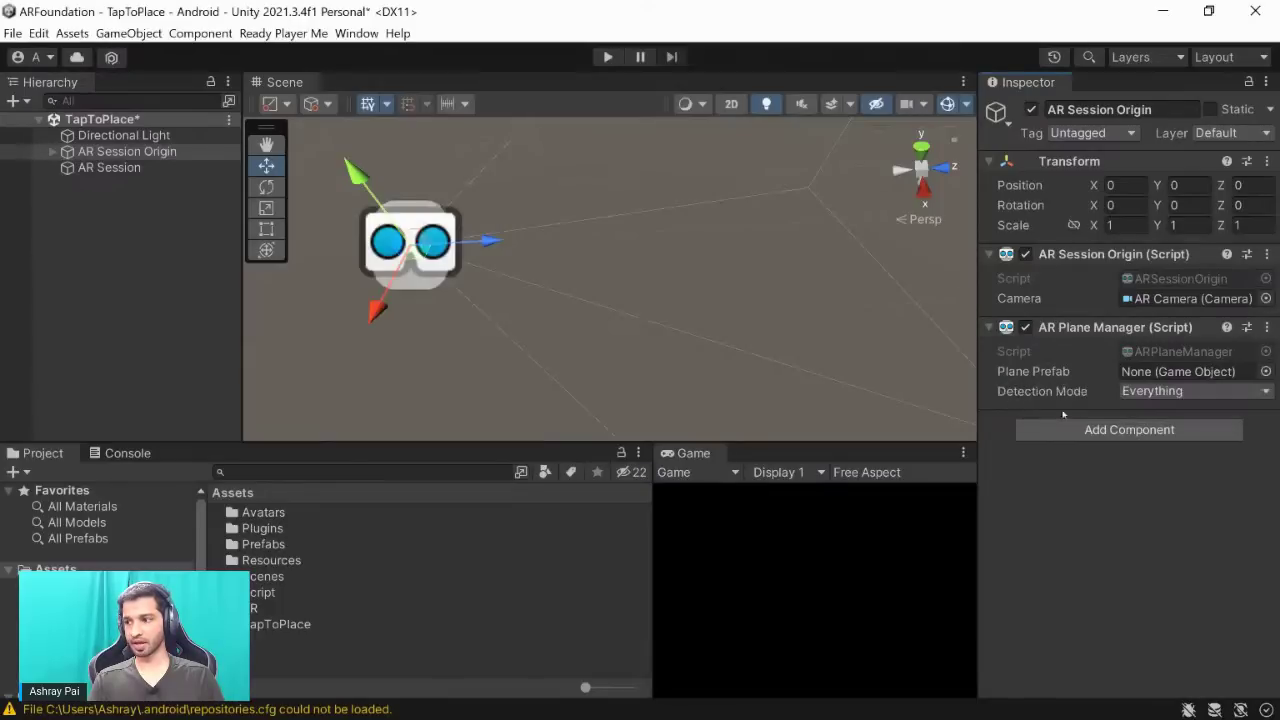
click(1165, 395)
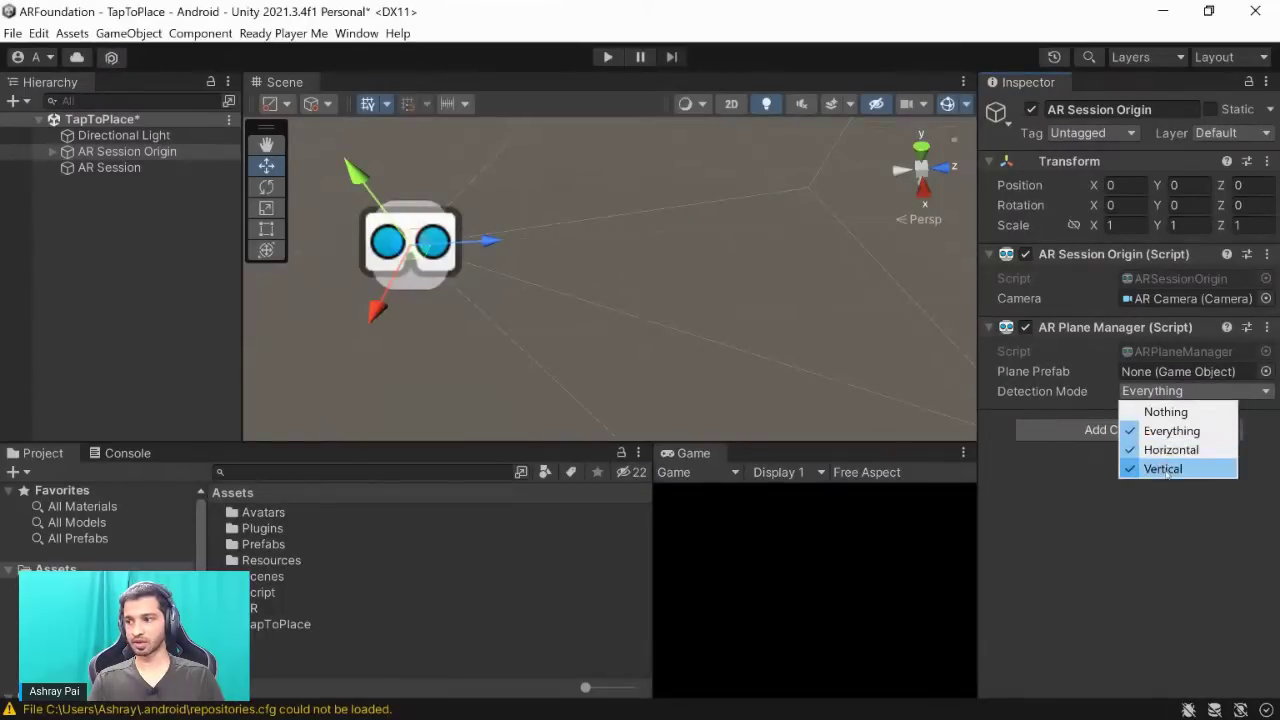
click(1155, 595)
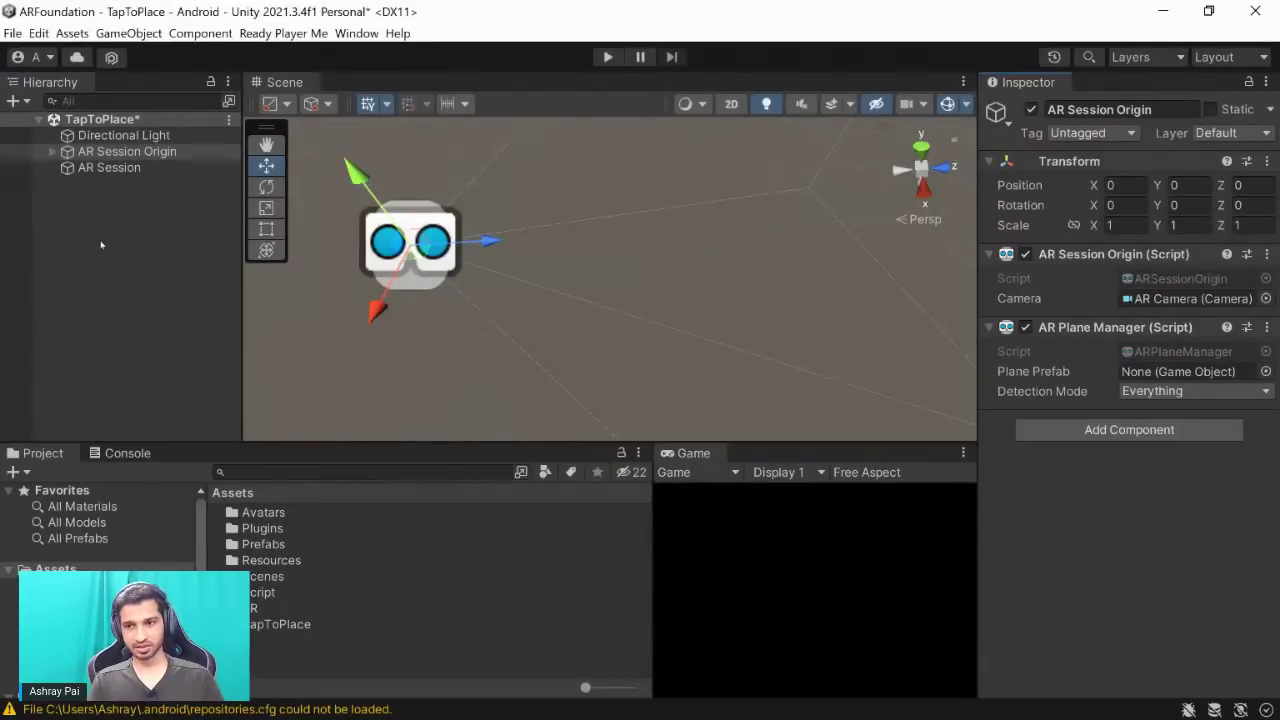
Add an AR Default Plane object at the root of the TapToPlace scene.
right_click(70, 202)
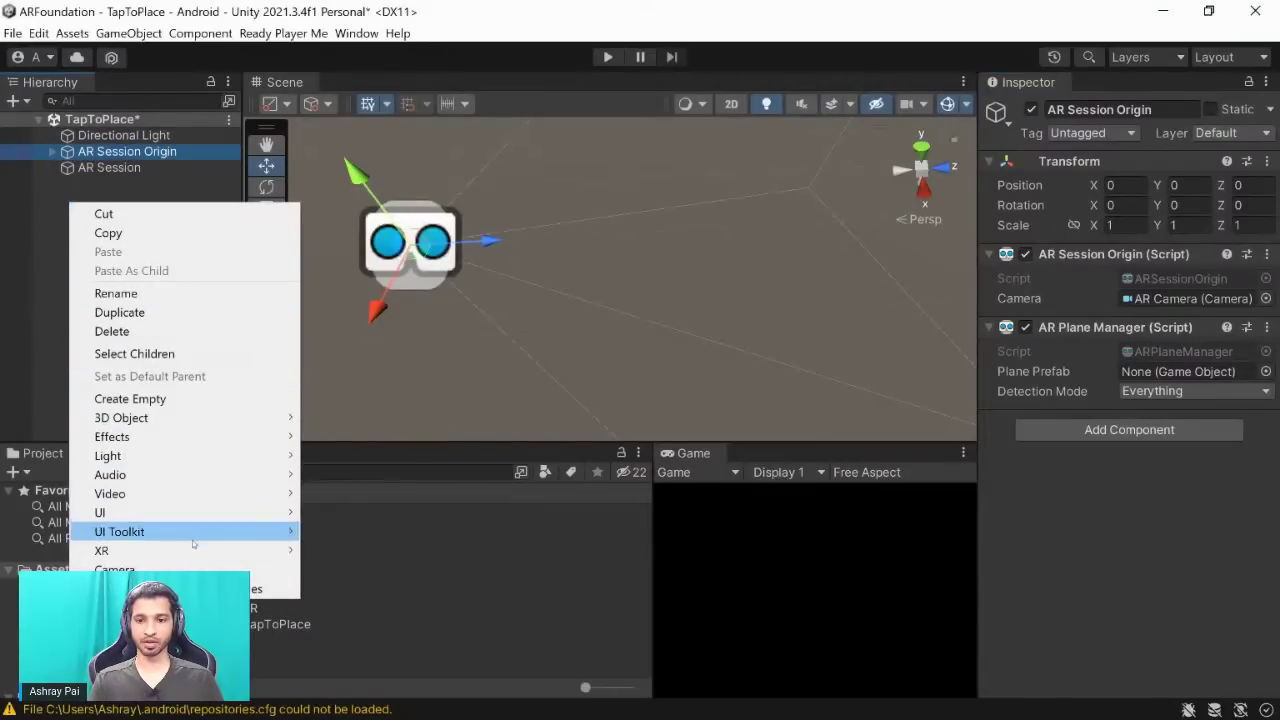
mouse_move(190, 550)
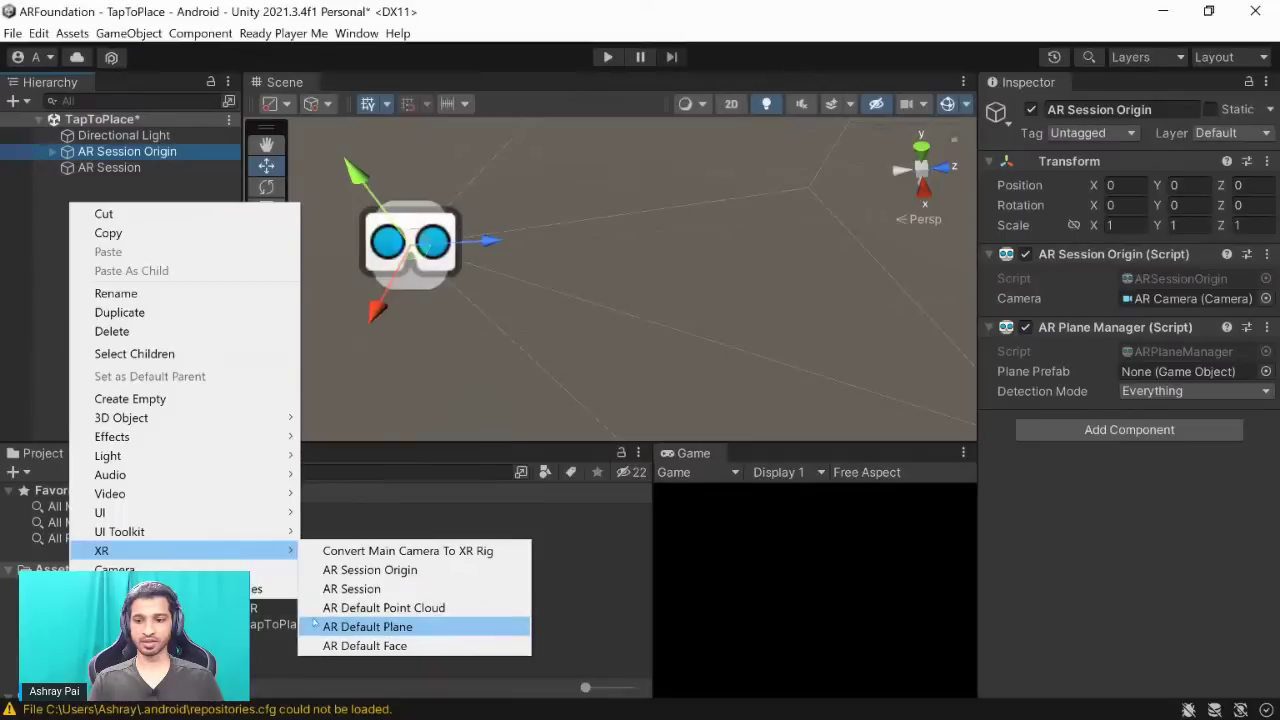
click(390, 630)
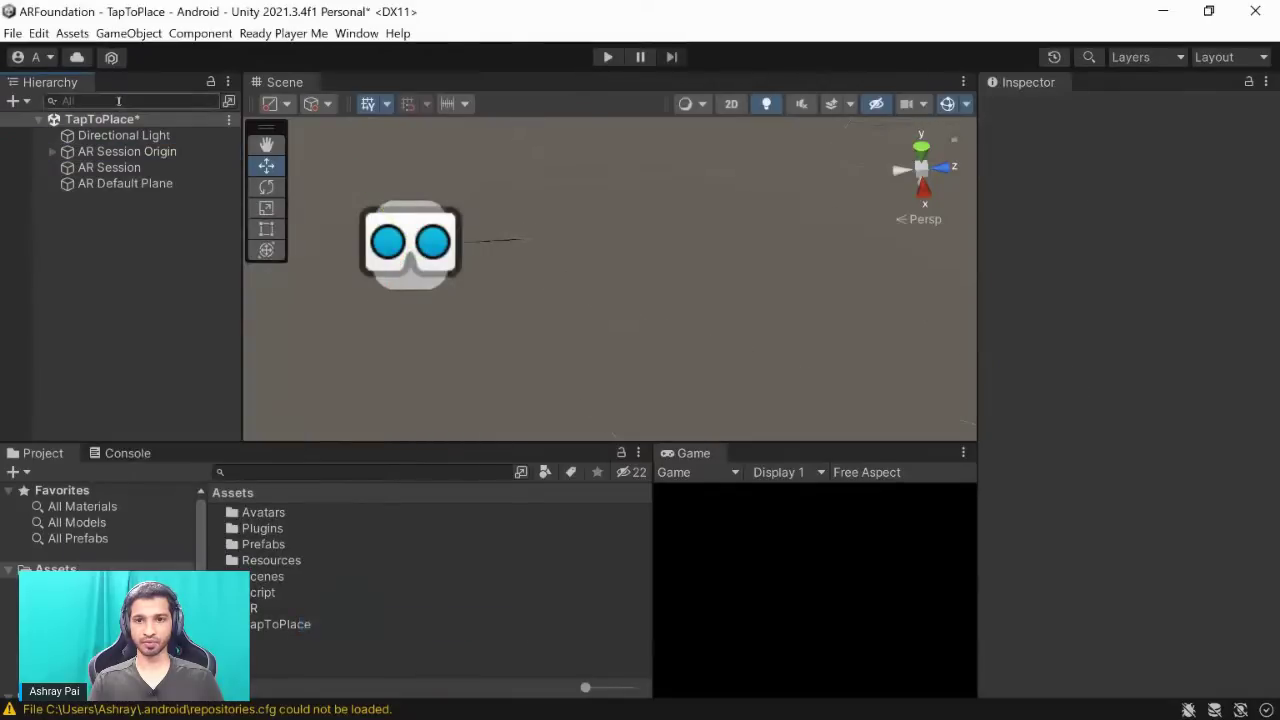
Examine the AR Default Plane's components, from the AR Plane script to the Mesh Renderer.
click(135, 185)
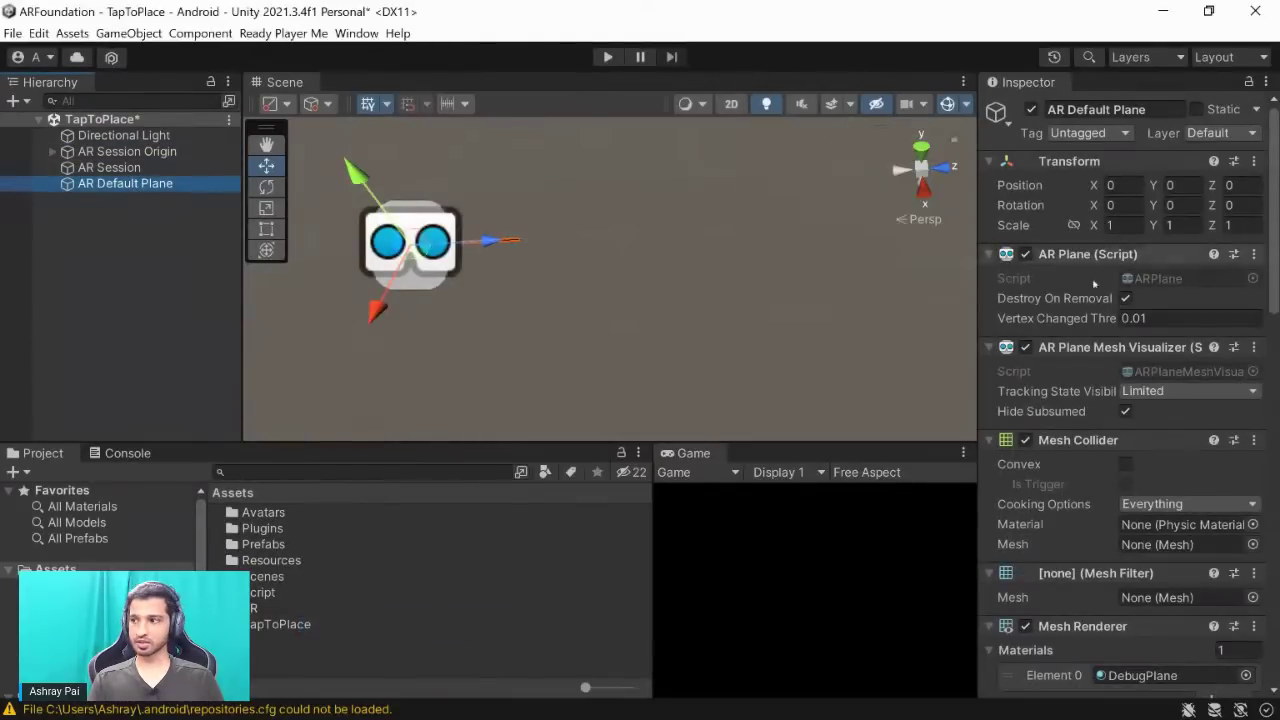
scroll(1082, 266, down, 3)
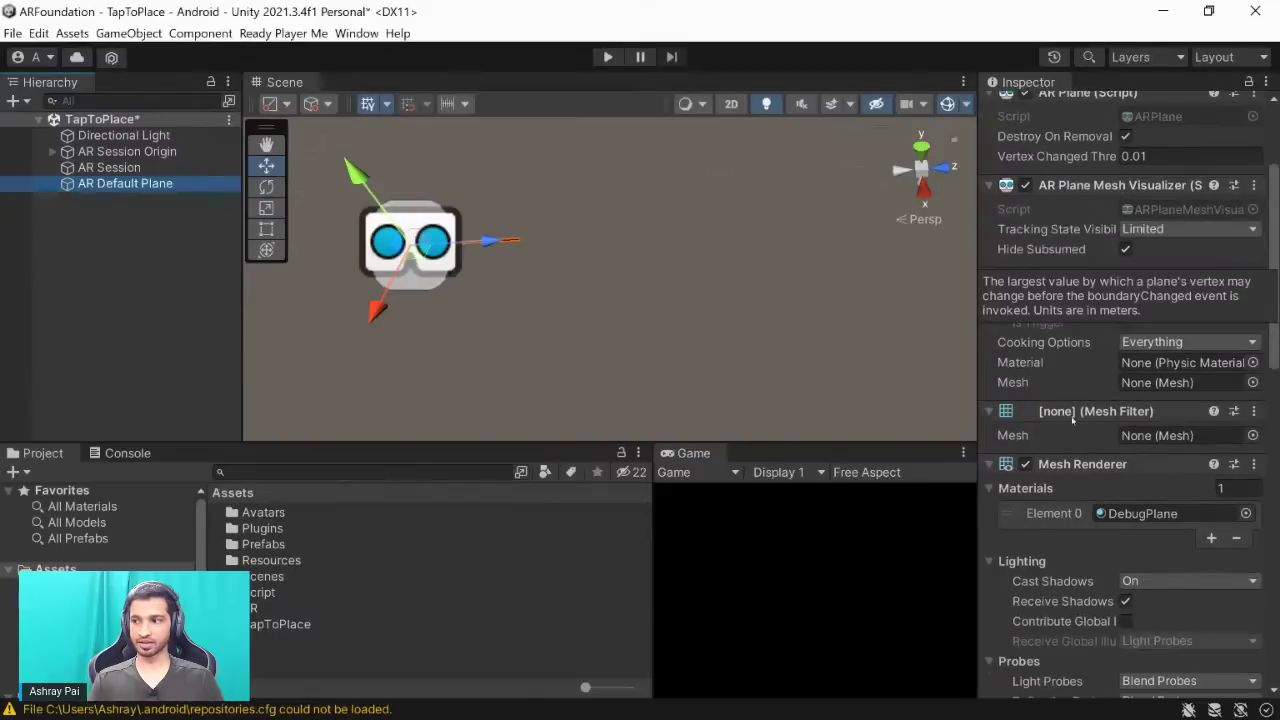
scroll(1080, 325, up, 3)
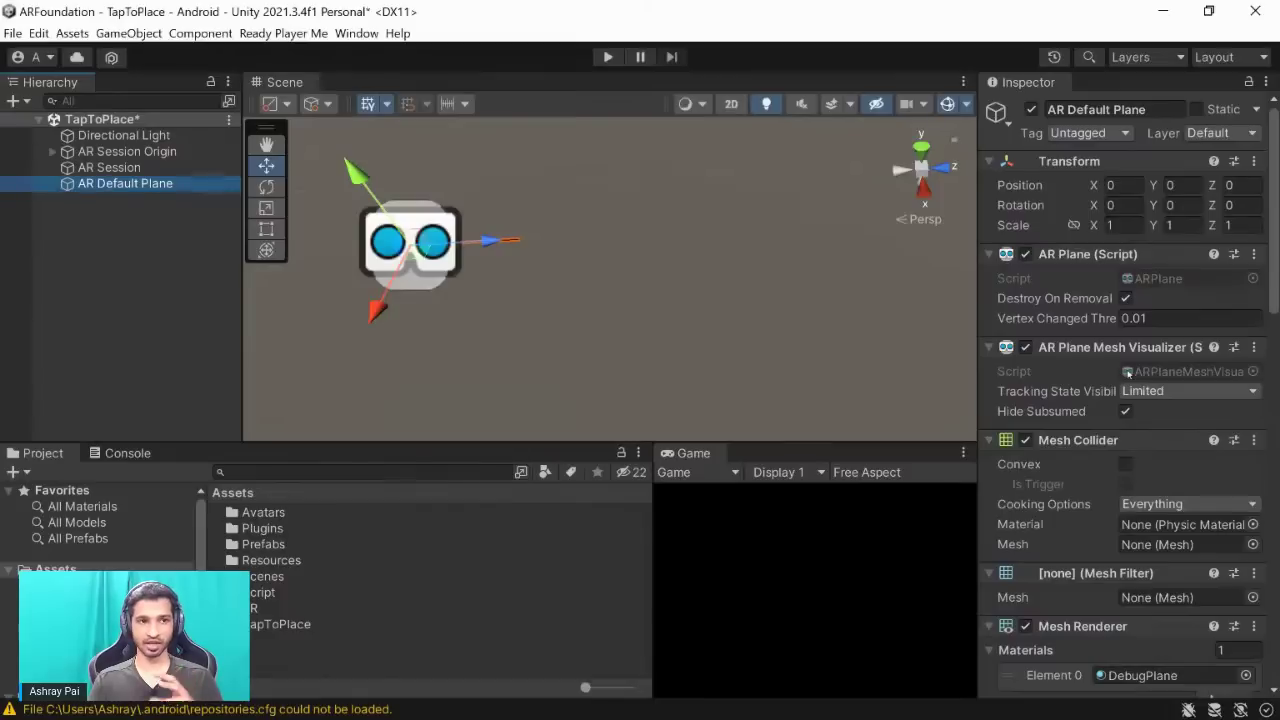
scroll(1128, 373, down, 1)
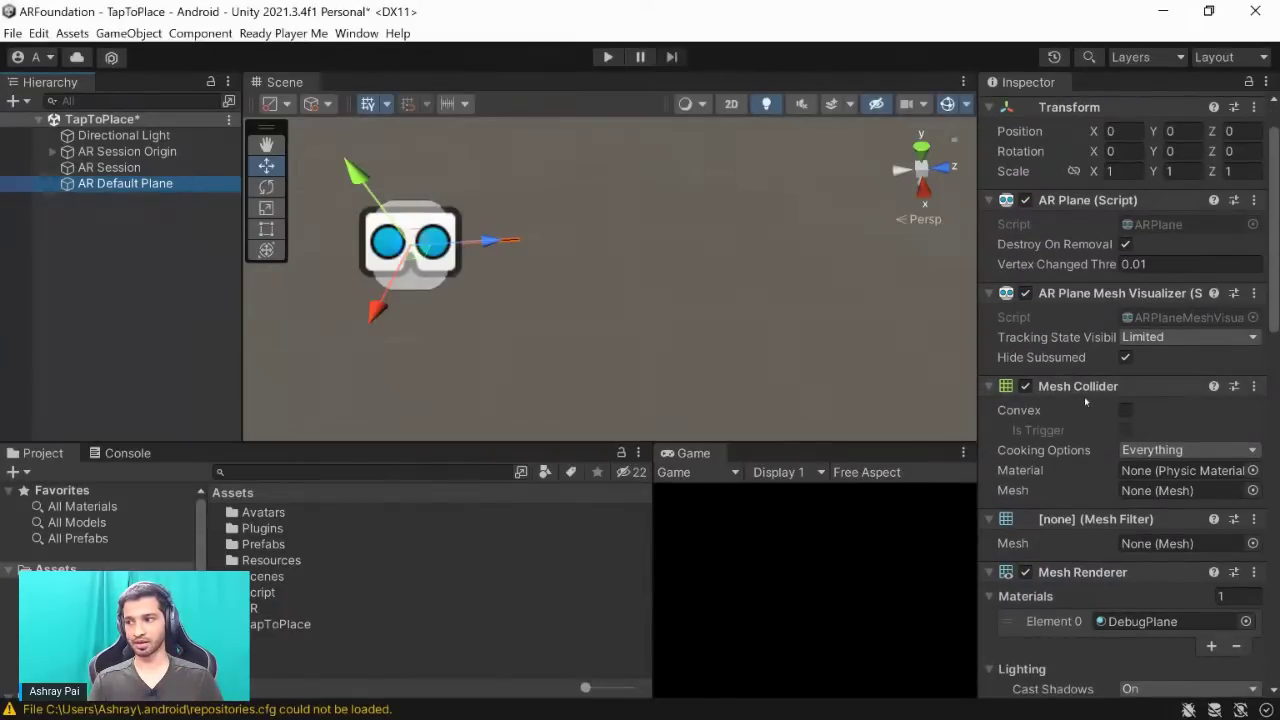
scroll(1084, 396, down, 2)
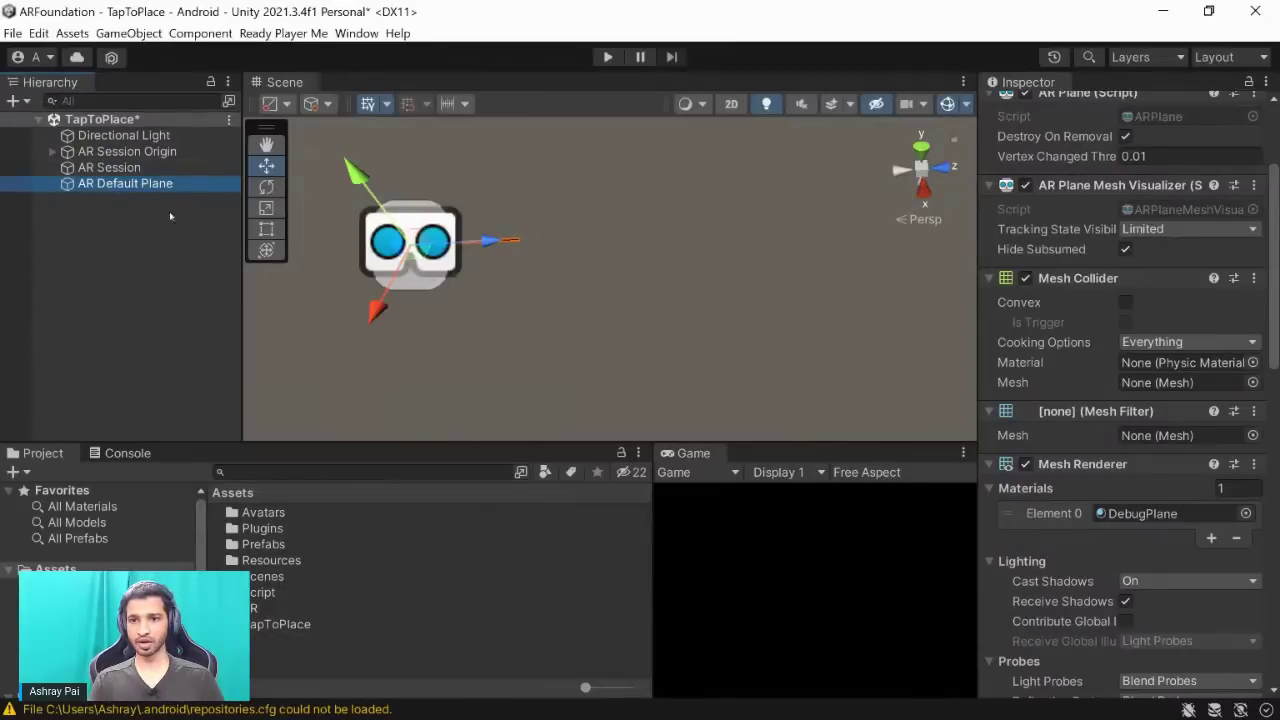
click(114, 297)
click(90, 183)
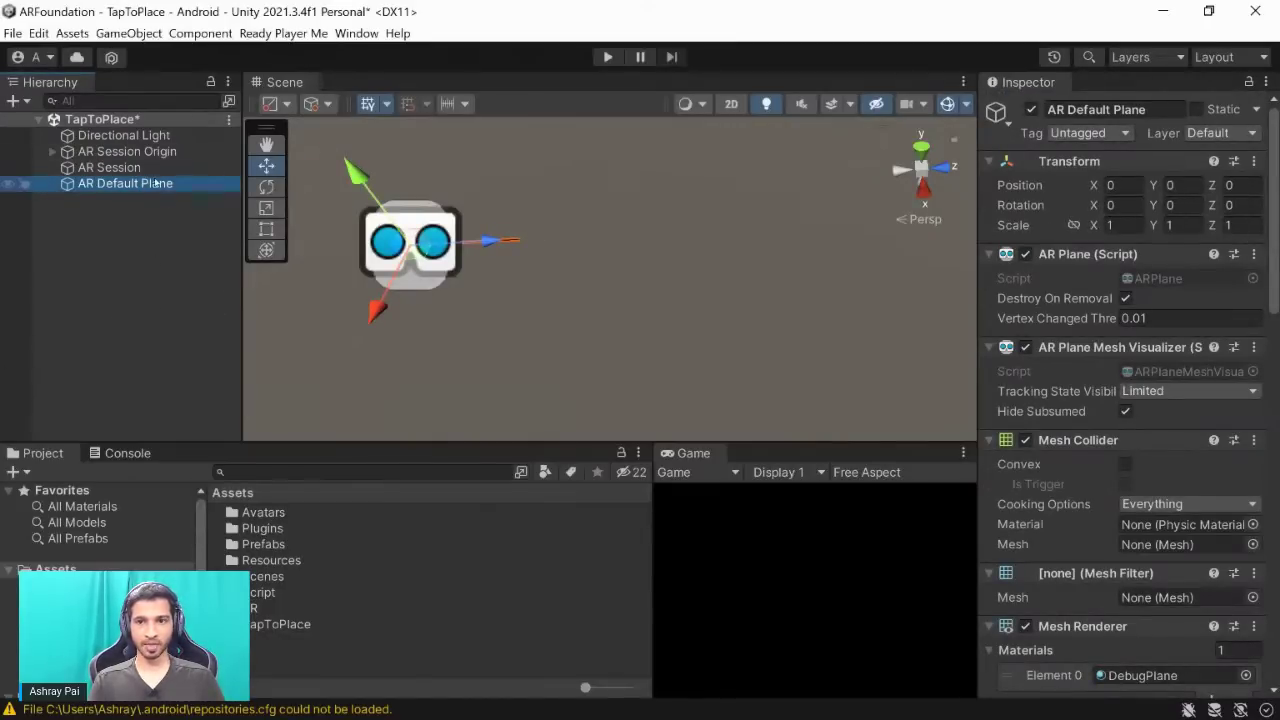
Save the AR Default Plane from the scene as a prefab asset in the Assets folder.
click(137, 152)
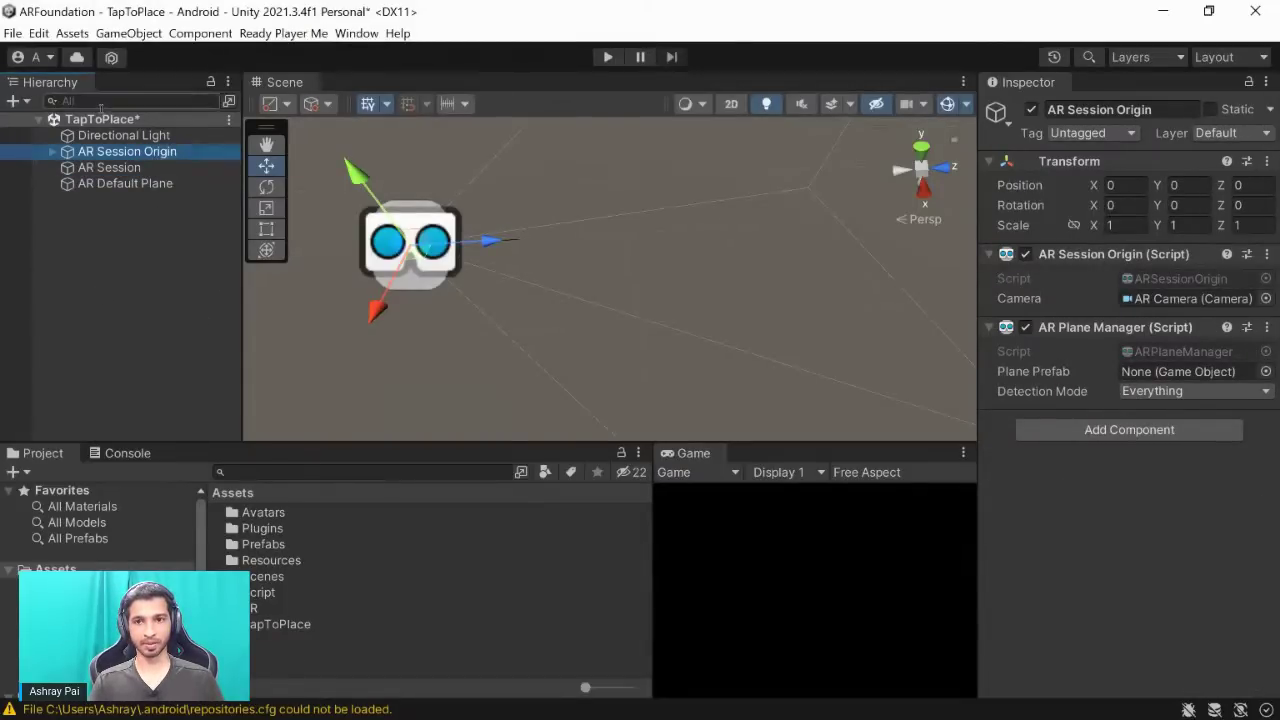
click(132, 184)
drag(136, 186, 240, 592)
drag(265, 660, 268, 650)
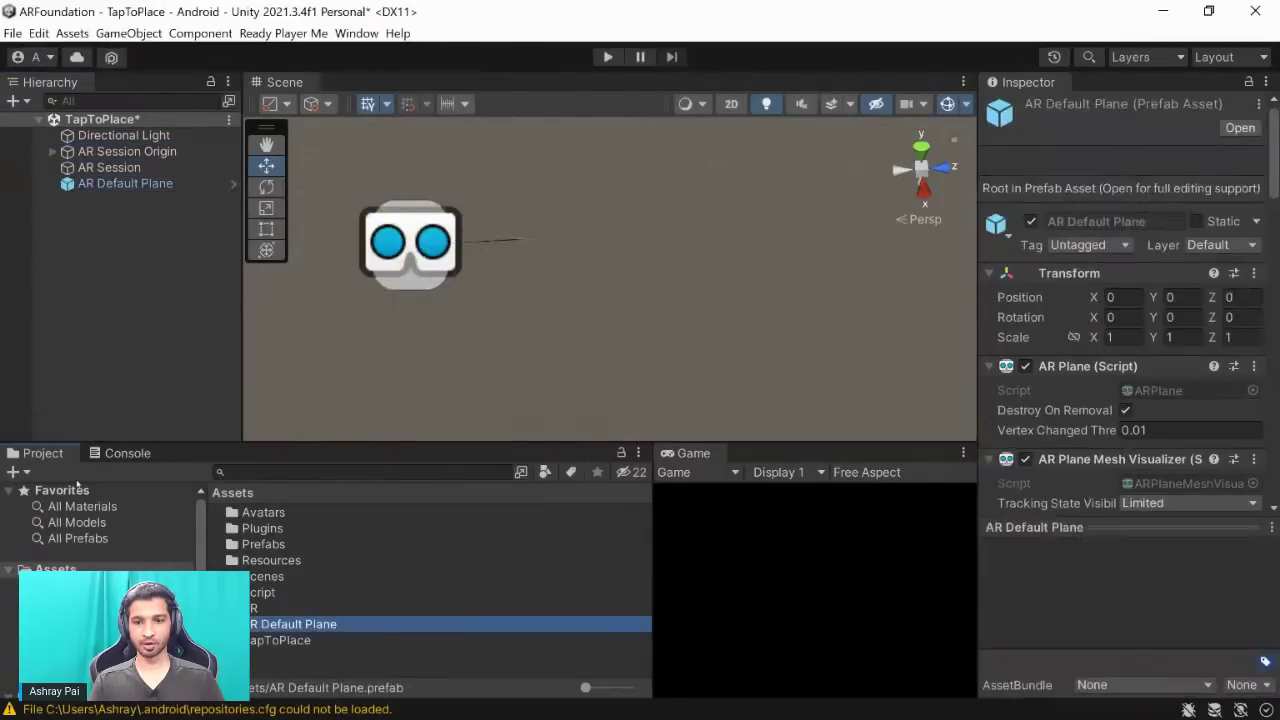
click(286, 626)
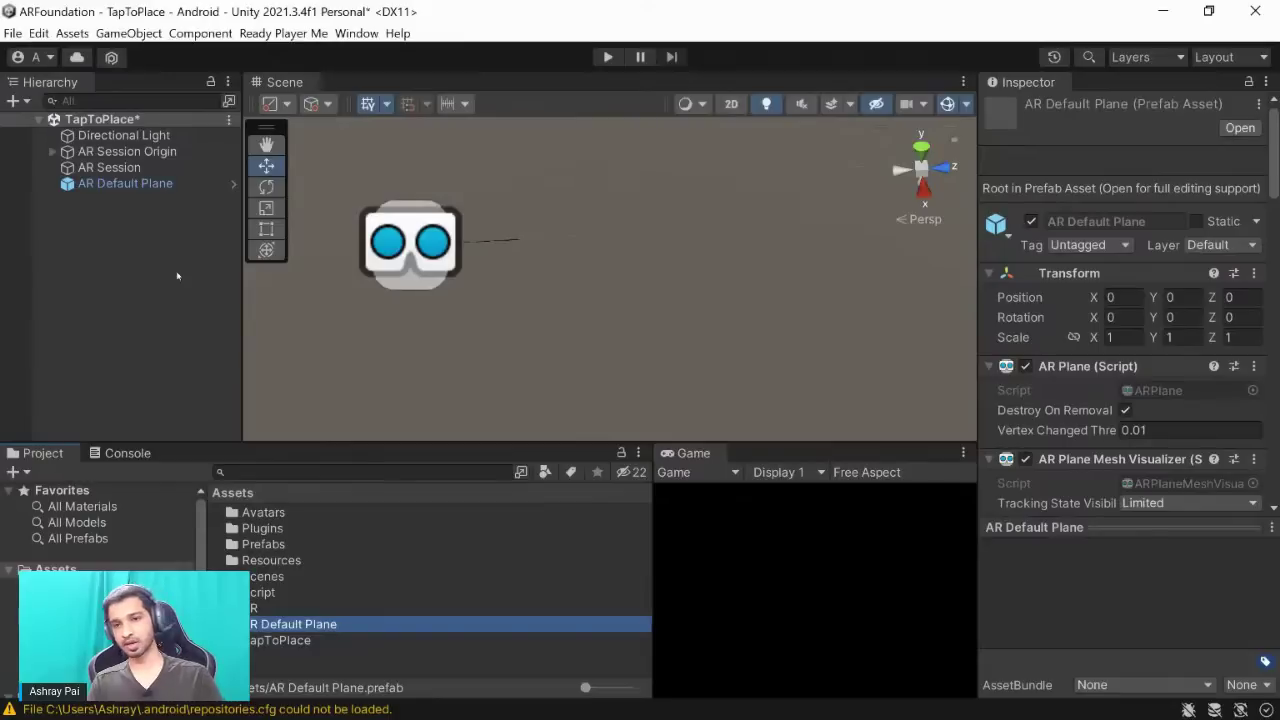
Compare the AR Default Plane instance with its prefab asset and delete the instance from the TapToPlace scene.
click(128, 185)
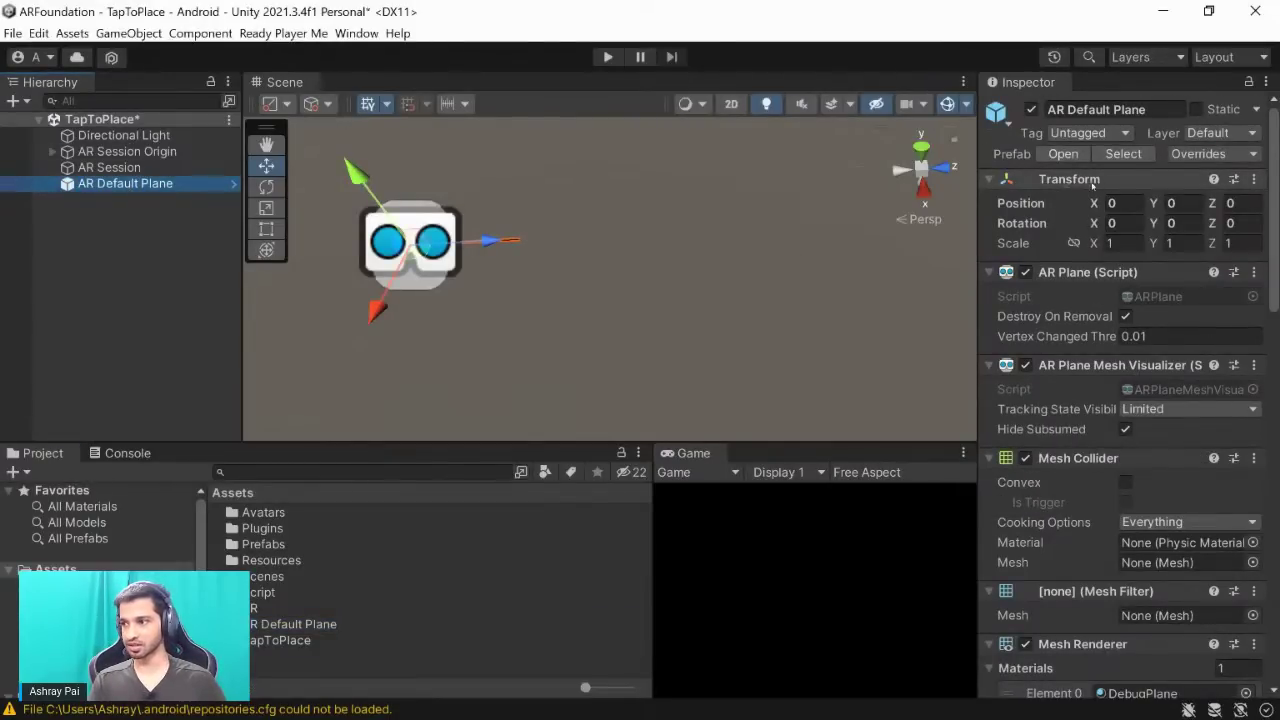
scroll(1093, 181, down, 3)
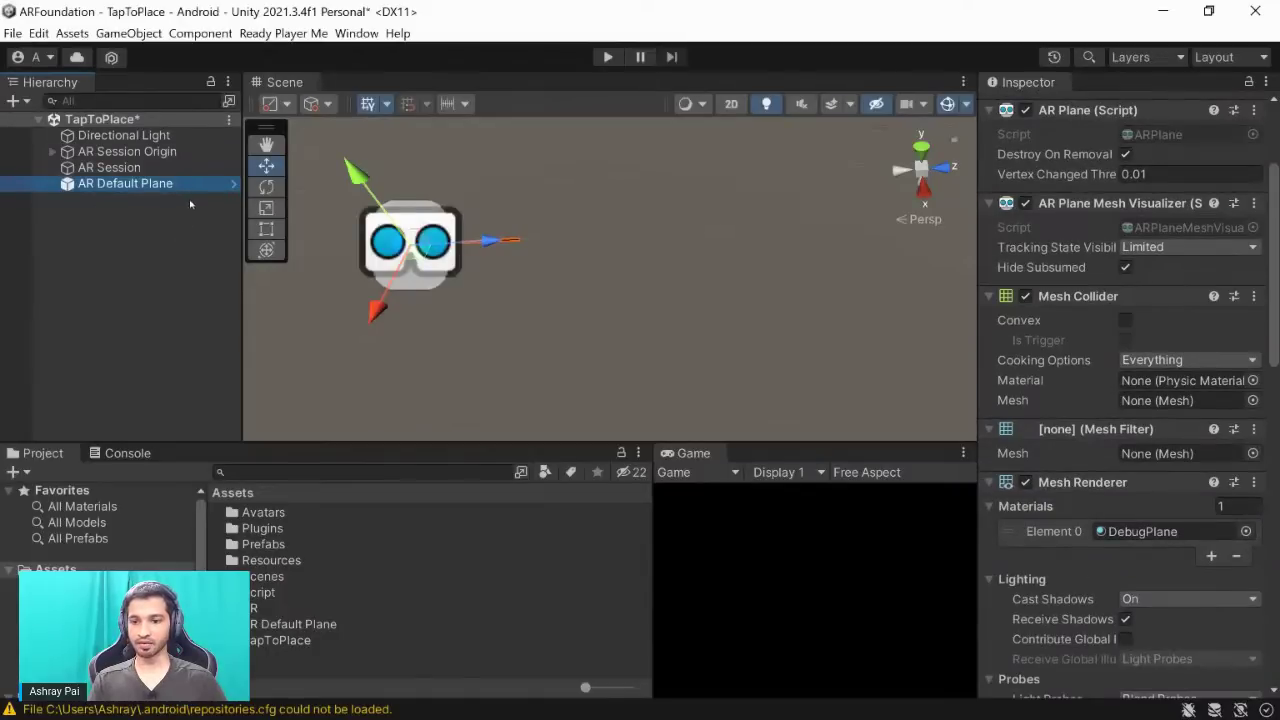
click(320, 625)
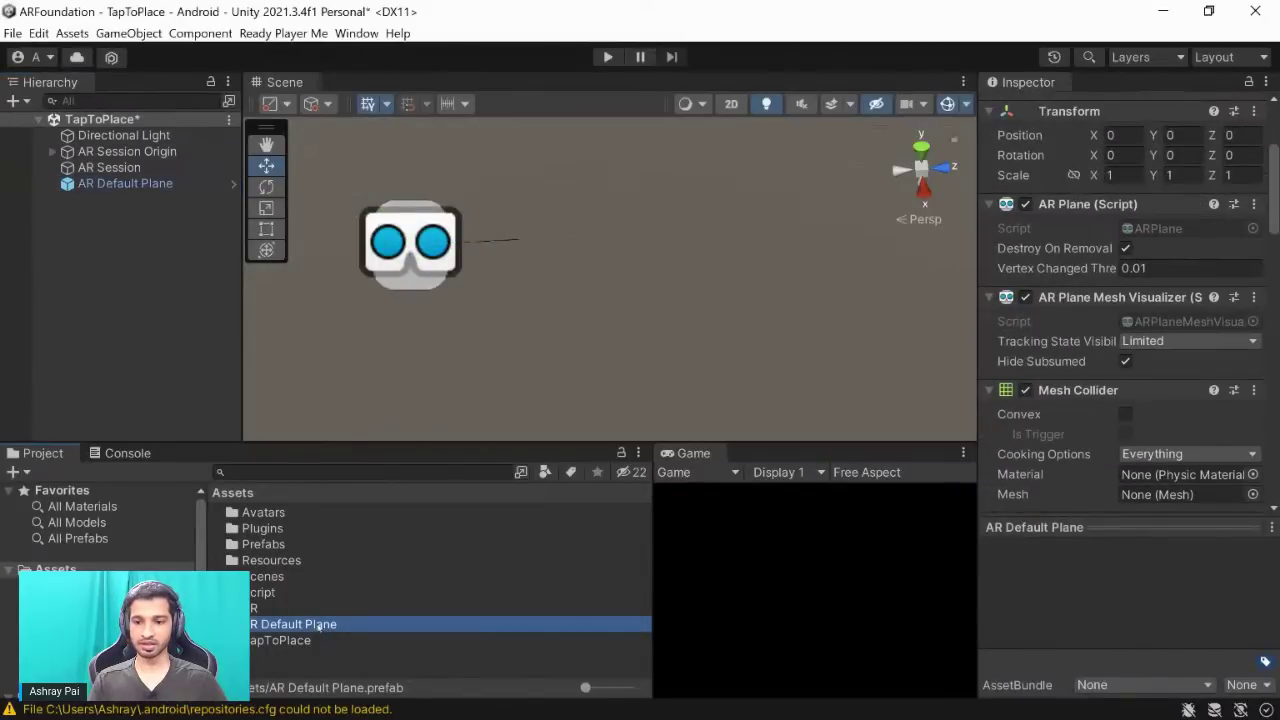
click(117, 217)
click(116, 184)
key(Delete)
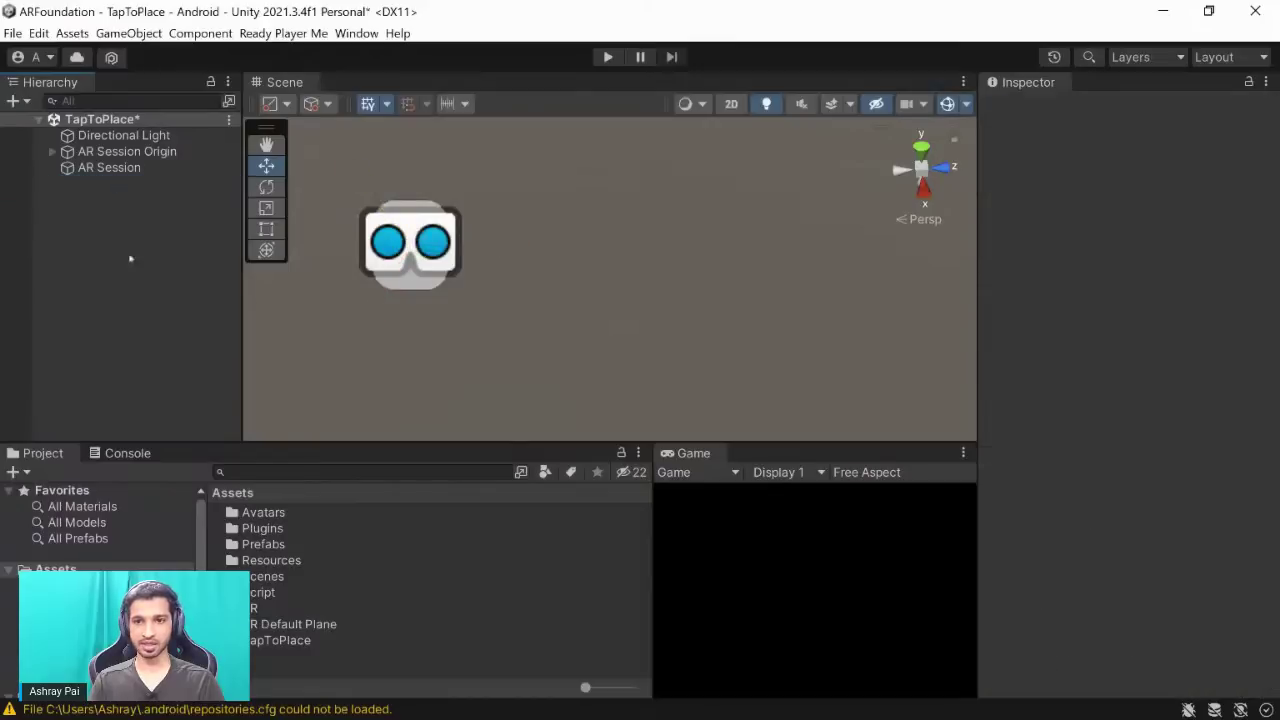
Place an instance of the AR Default Plane prefab in the scene and duplicate it three times.
drag(301, 625, 90, 192)
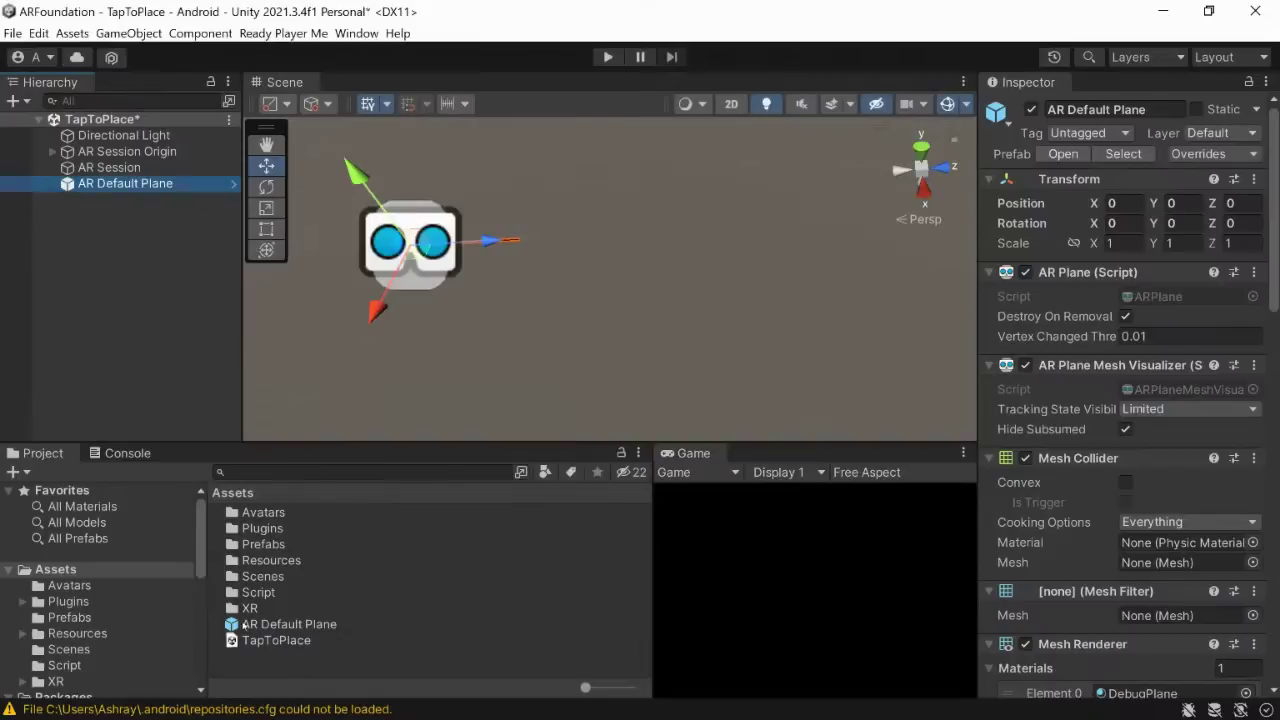
key(ctrl+d)
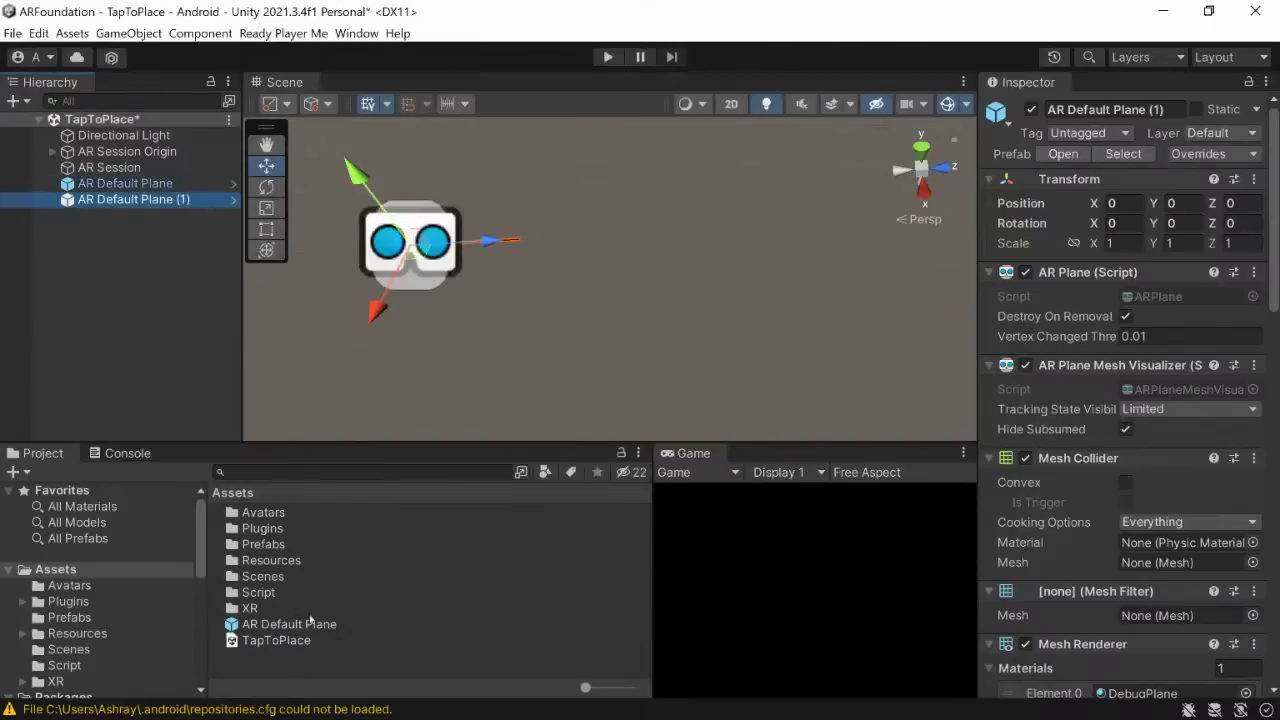
key(ctrl+d)
key(ctrl+d)
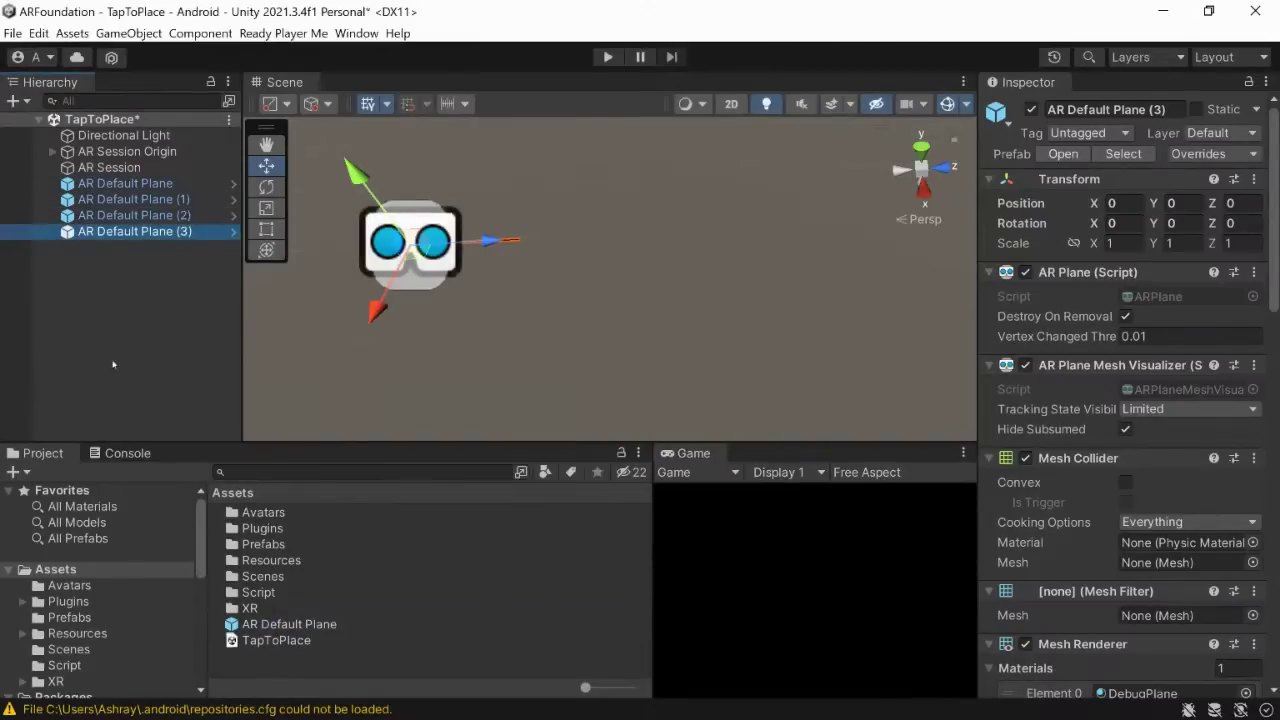
Delete all four AR Default Plane instances from the scene, keeping the prefab asset.
click(291, 627)
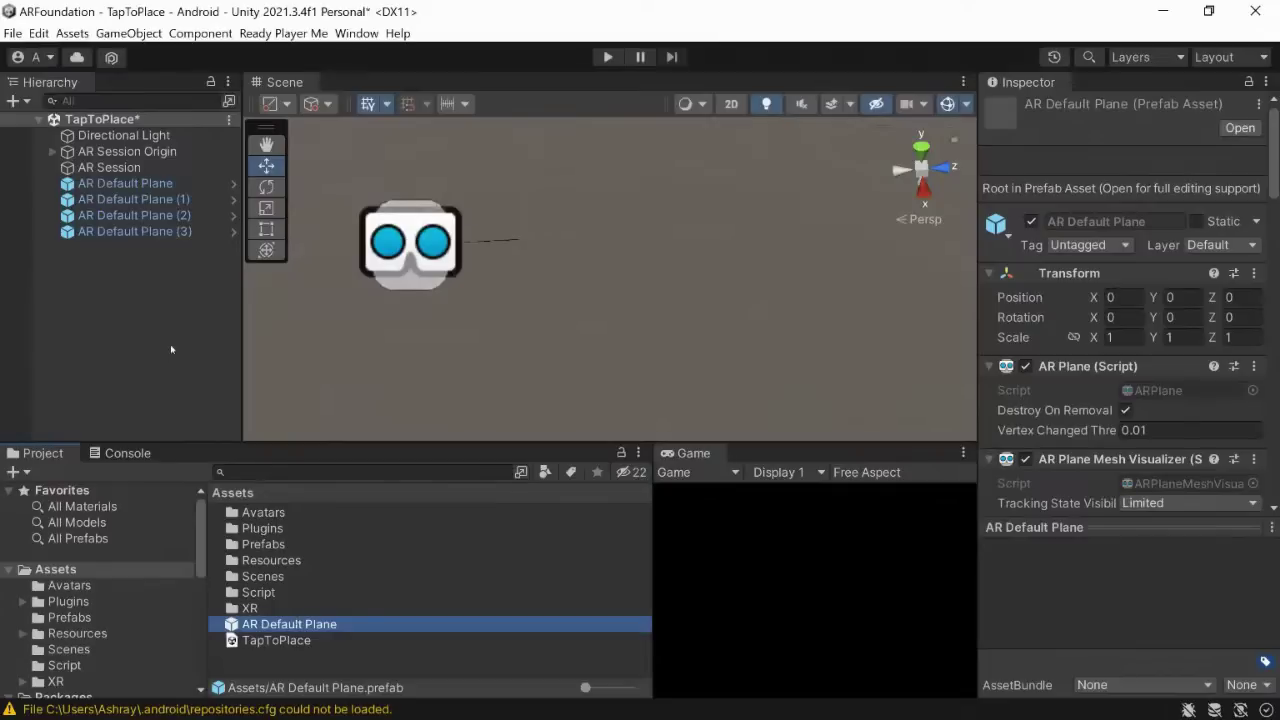
click(120, 187)
shift+click(150, 231)
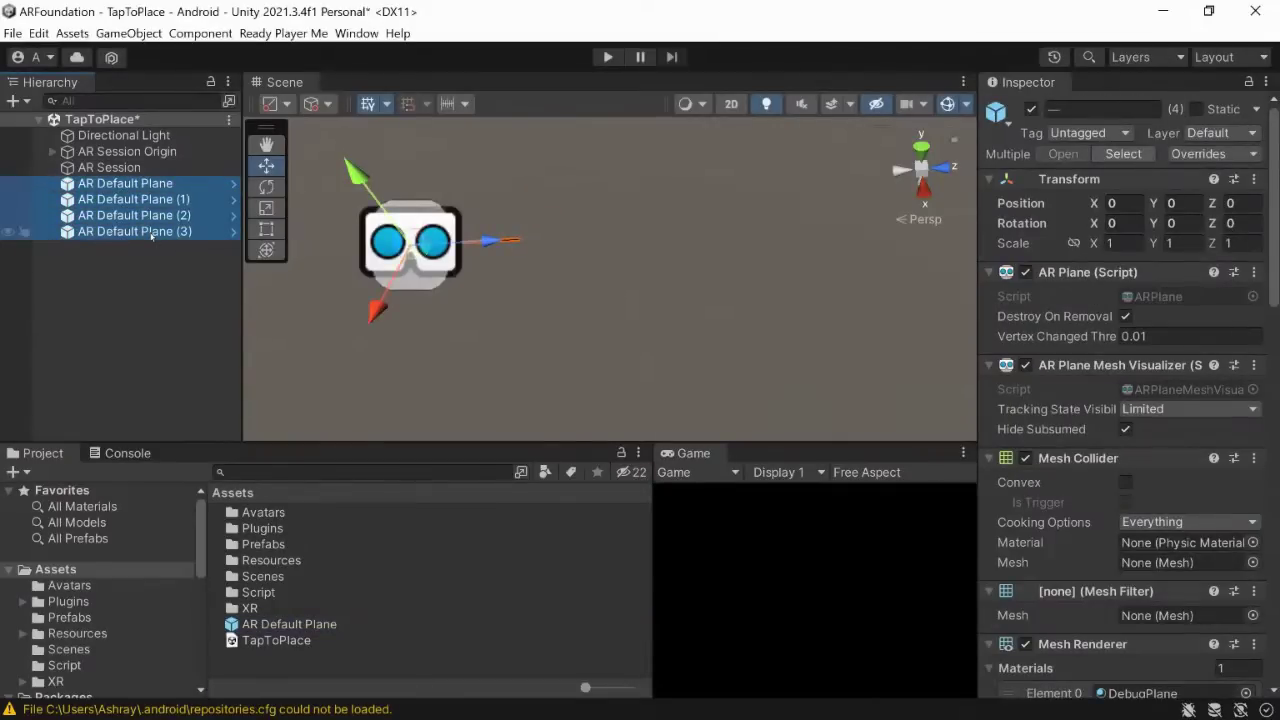
key(Delete)
click(110, 167)
click(158, 308)
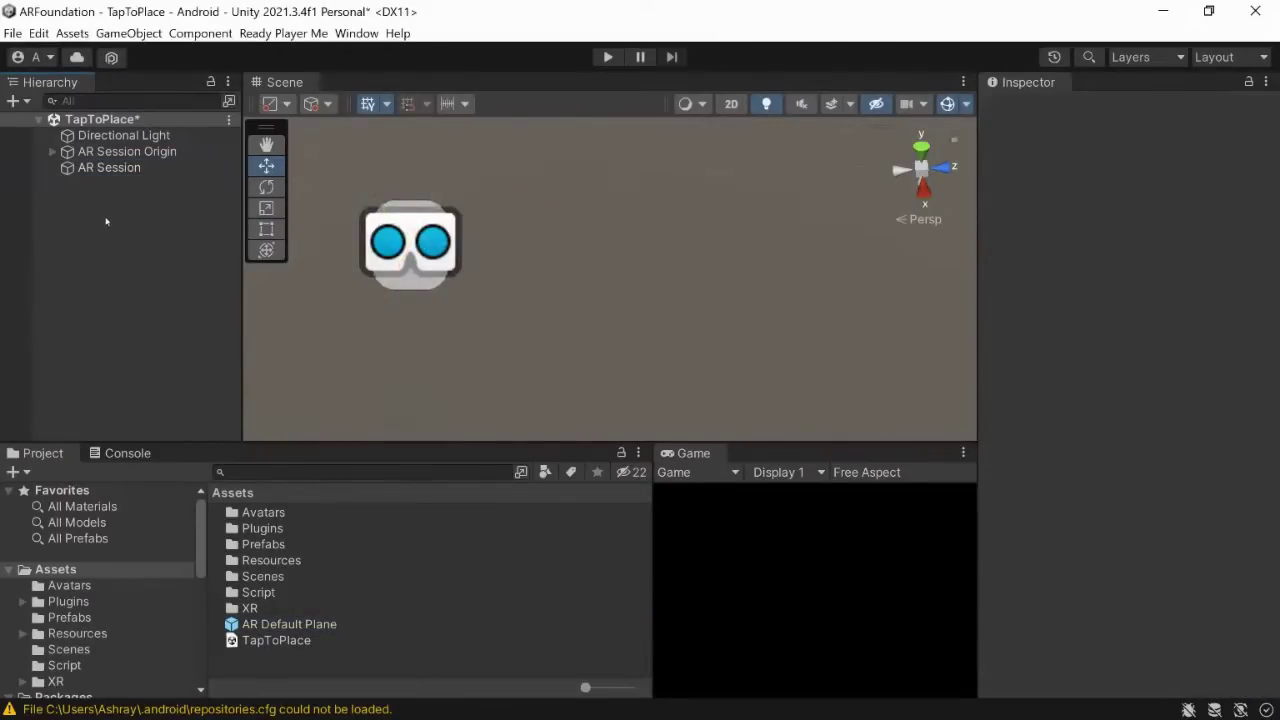
right_click(105, 221)
click(107, 199)
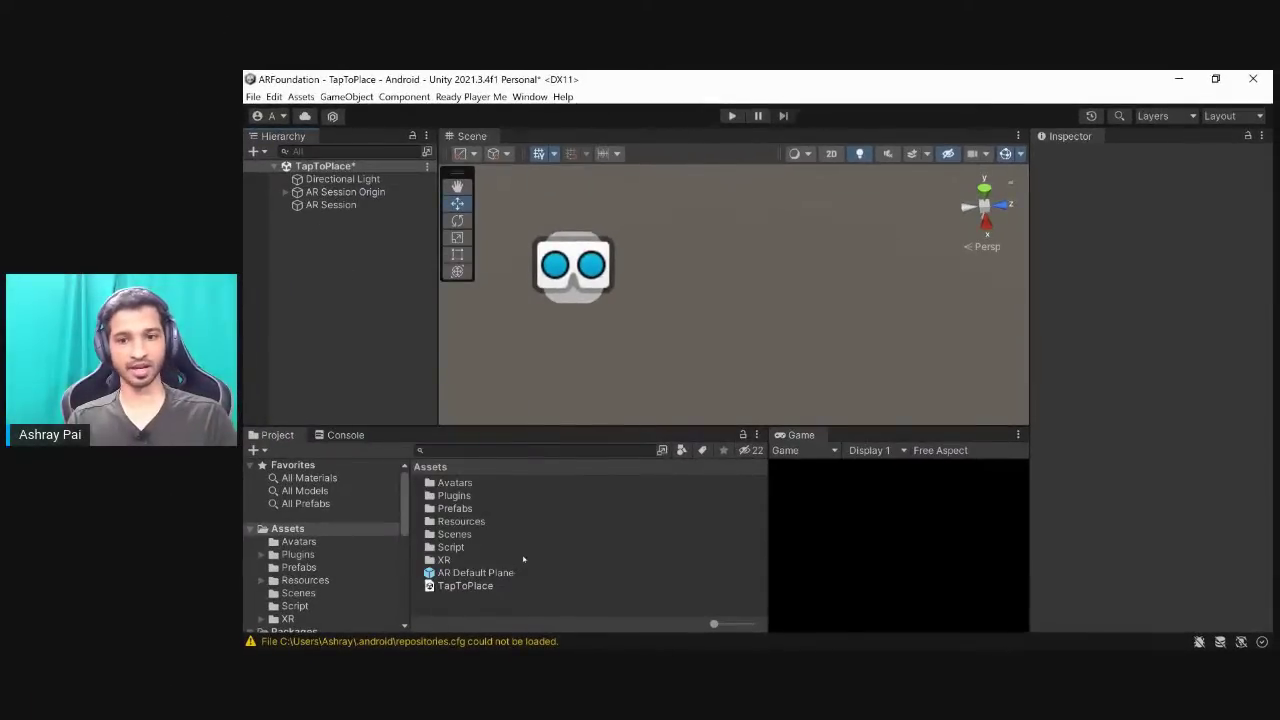
Assign the AR Default Plane prefab as the Plane Prefab of the AR Session Origin's AR Plane Manager.
click(466, 575)
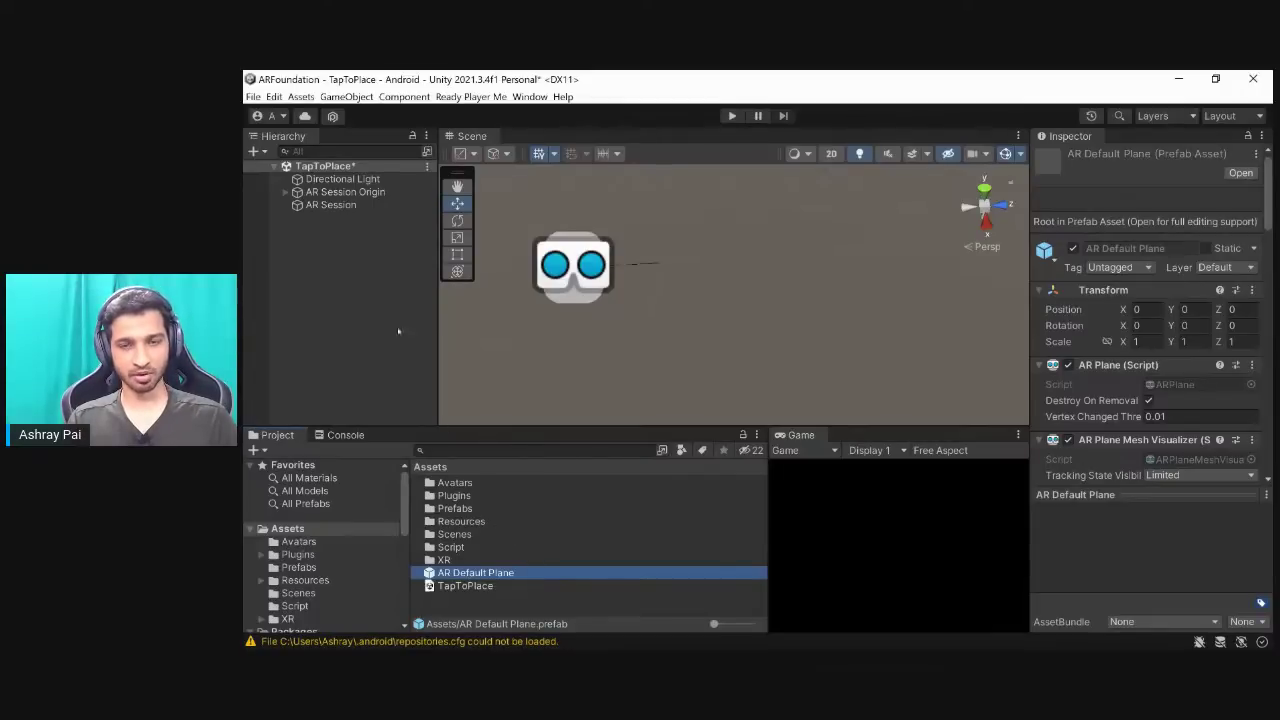
click(372, 278)
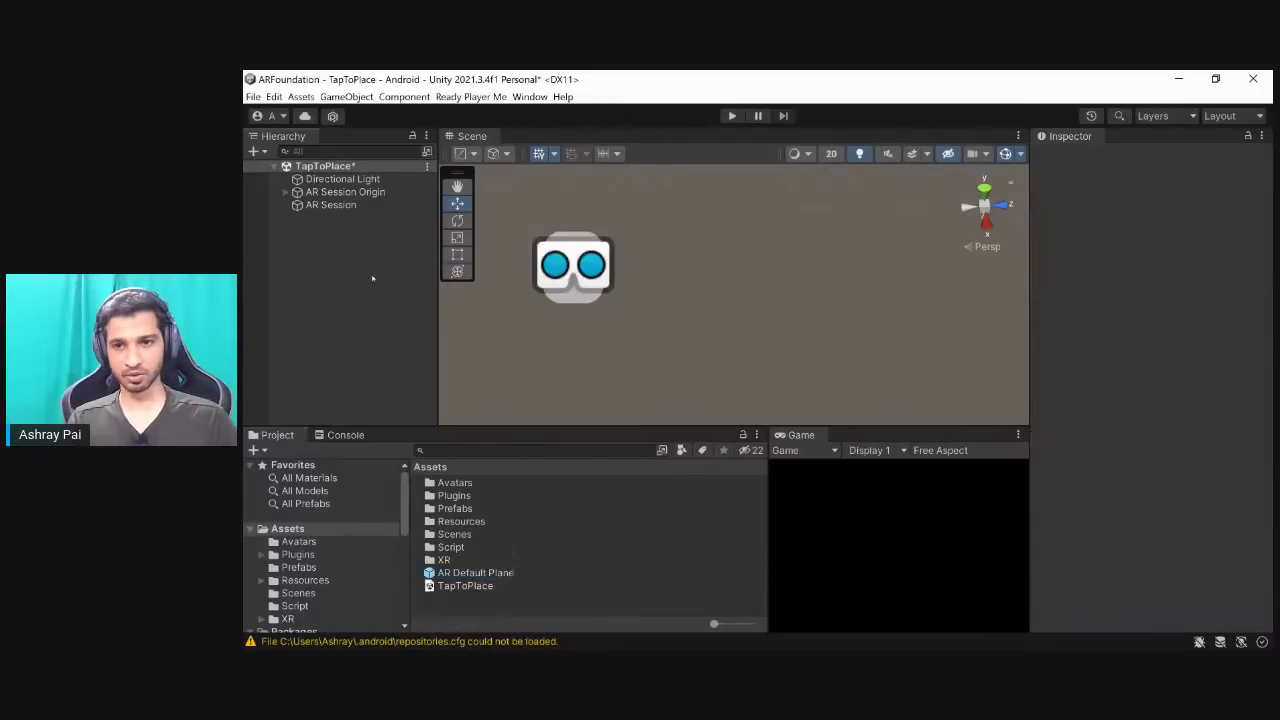
click(350, 192)
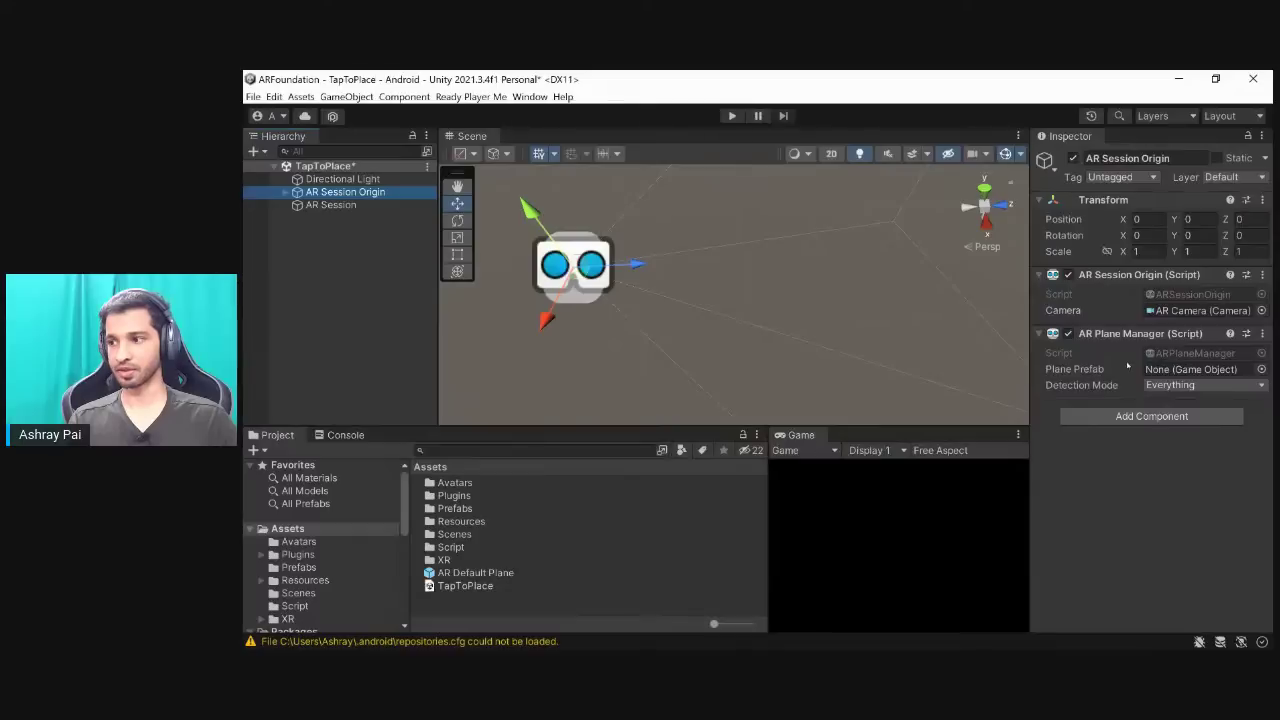
drag(441, 575, 1178, 372)
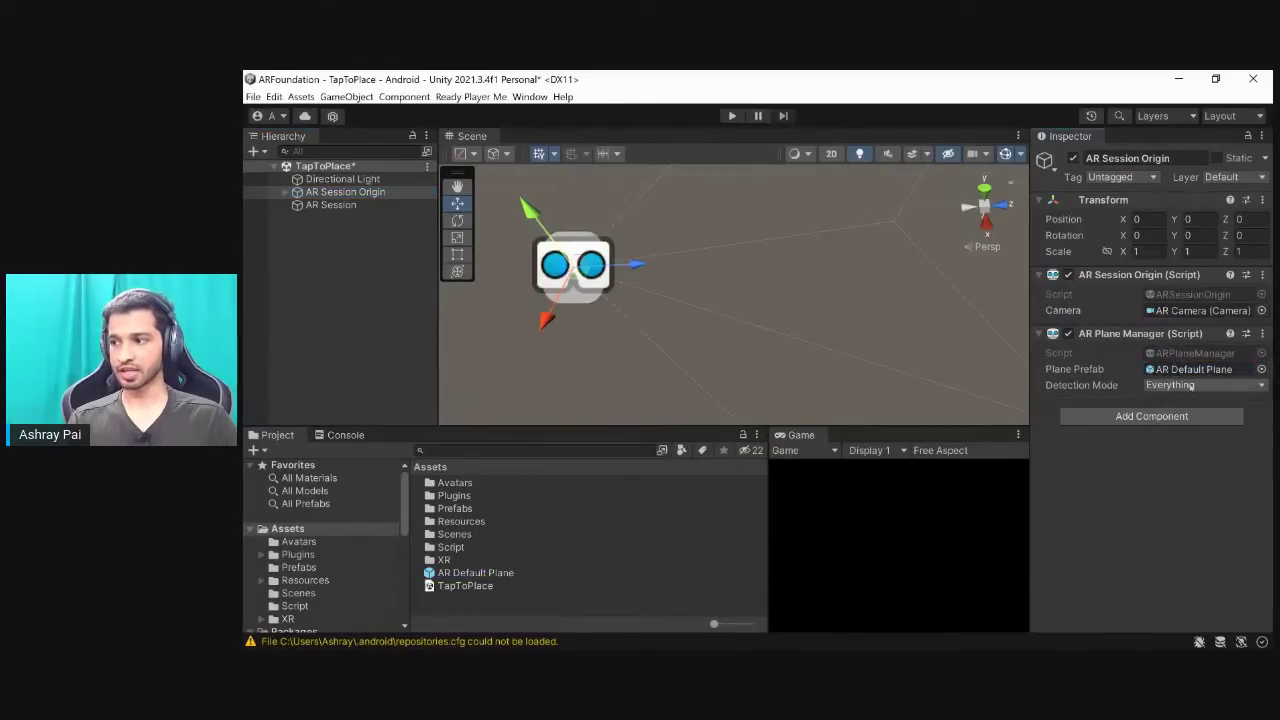
Exclude vertical planes so the AR Plane Manager's Detection Mode is Horizontal, and save the TapToPlace scene.
click(1188, 386)
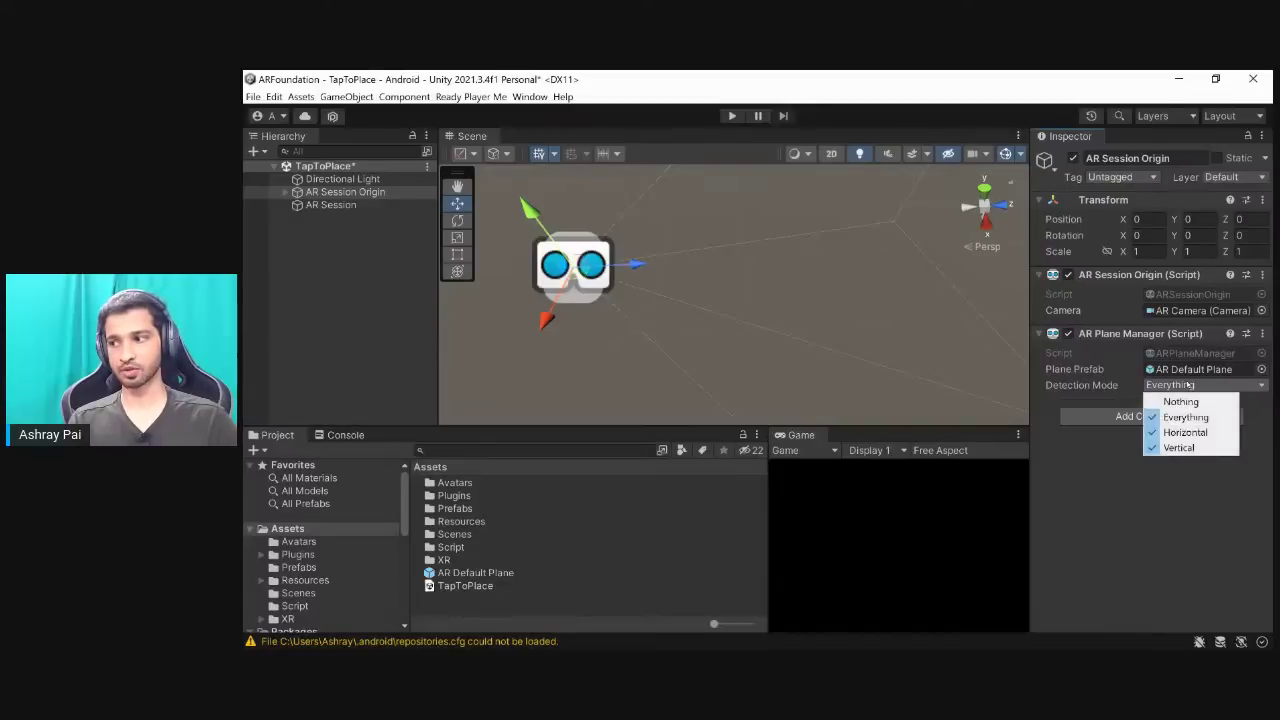
click(1178, 447)
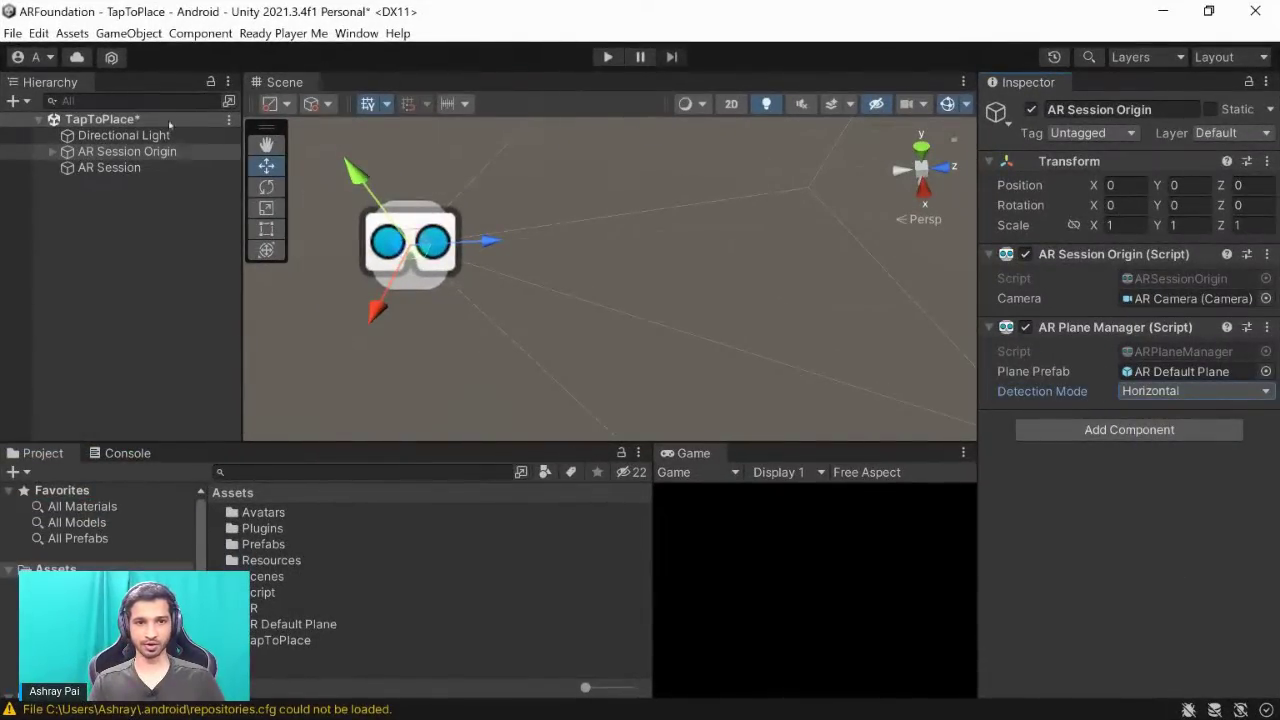
click(117, 231)
key(ctrl+s)
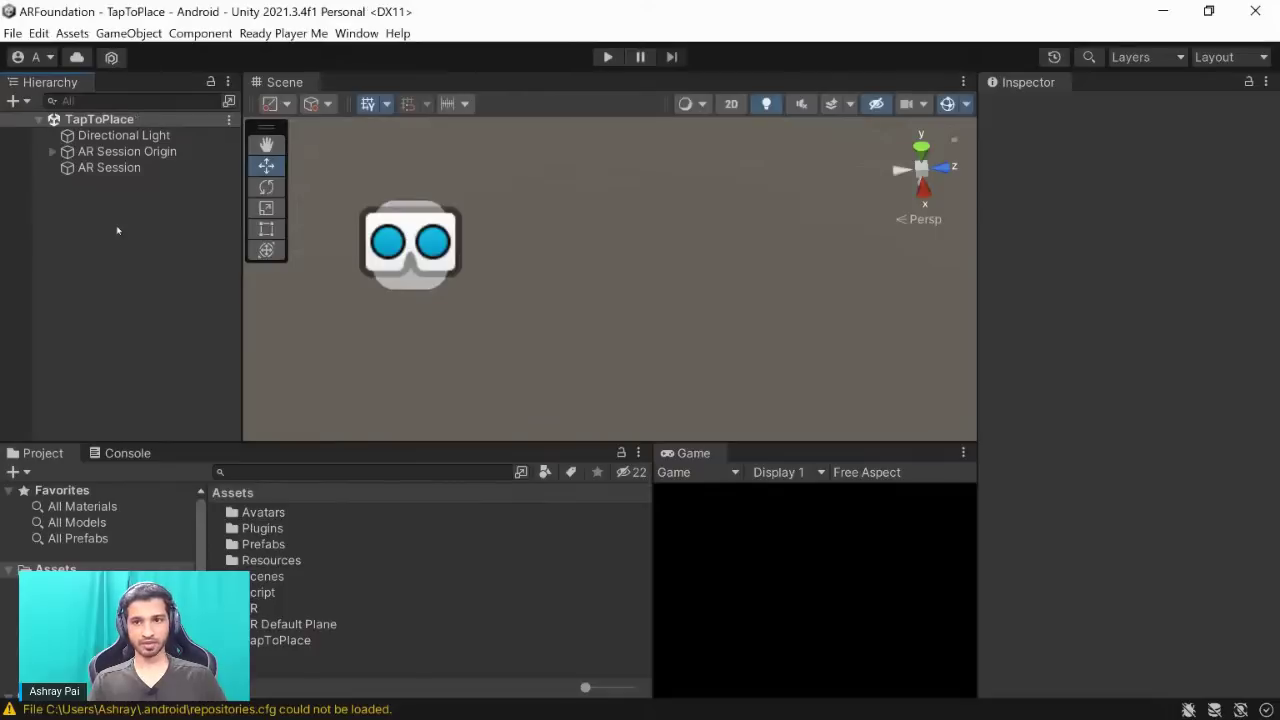
Expand the AR Session Origin and review its AR Camera child and its own components.
click(120, 151)
click(50, 151)
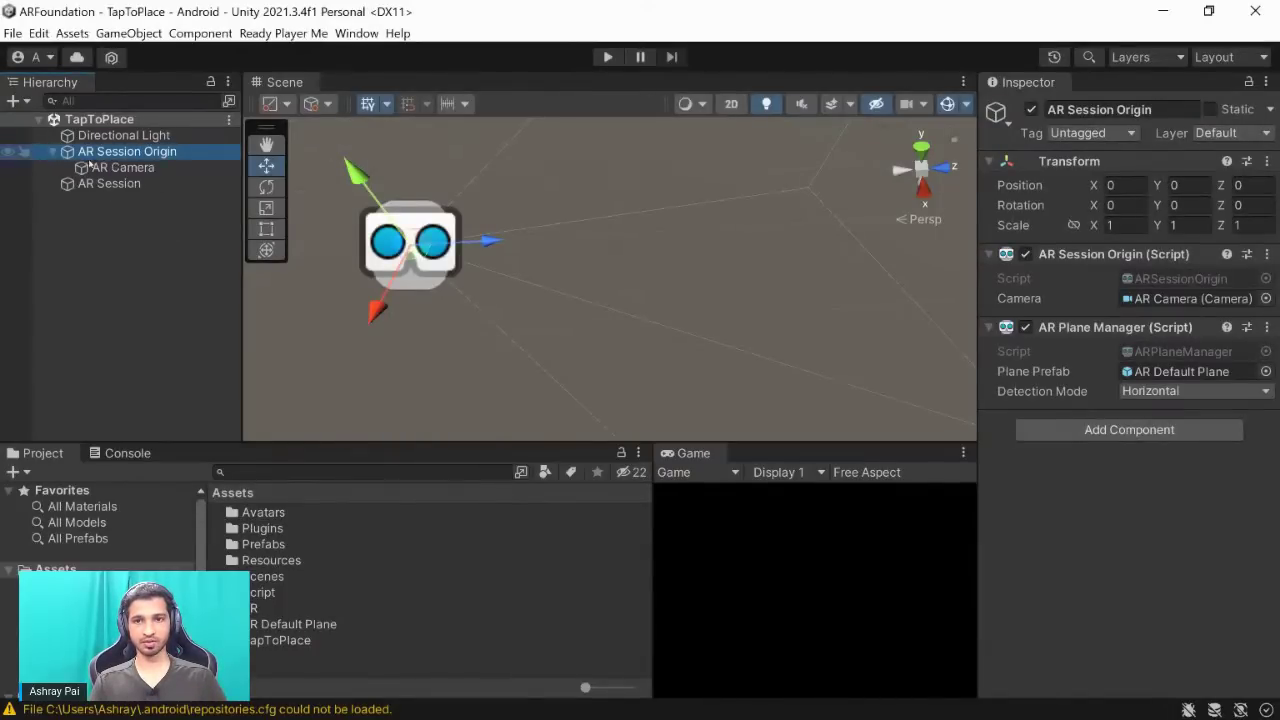
click(122, 167)
click(125, 151)
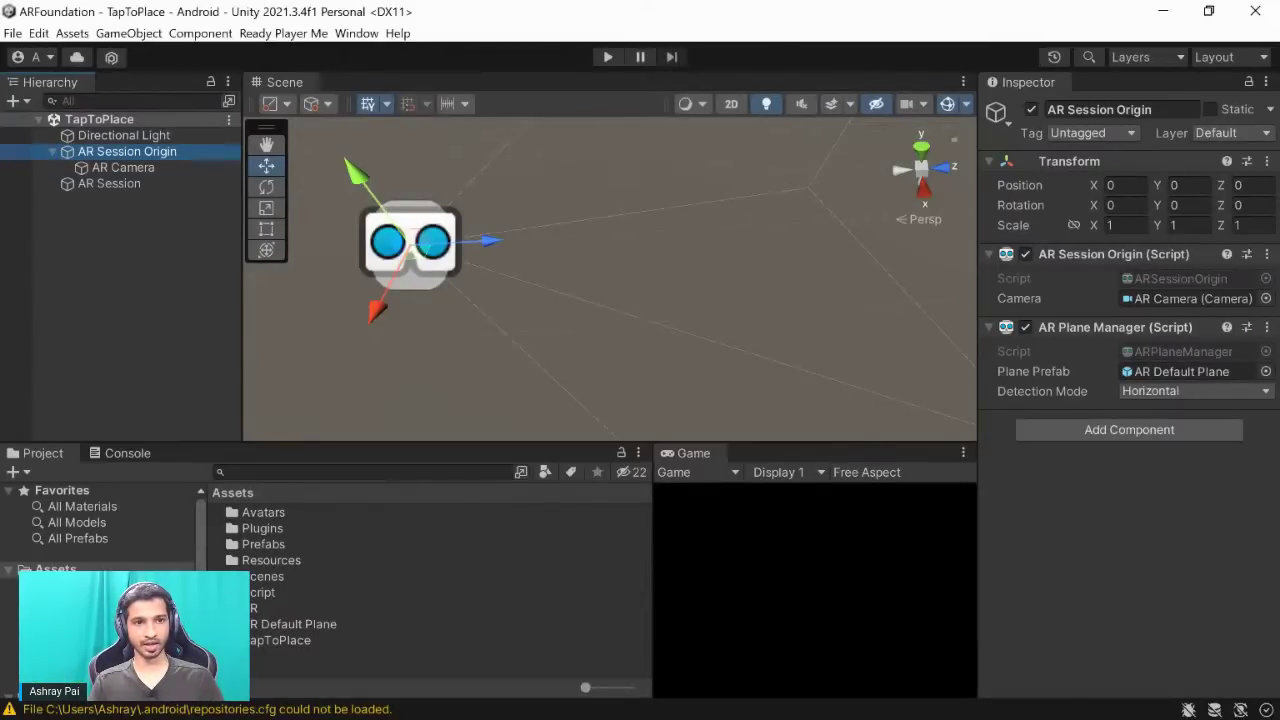
Switch to the Ready Player Me site in the browser, open My Avatars and view the options for adding an avatar.
key(alt)
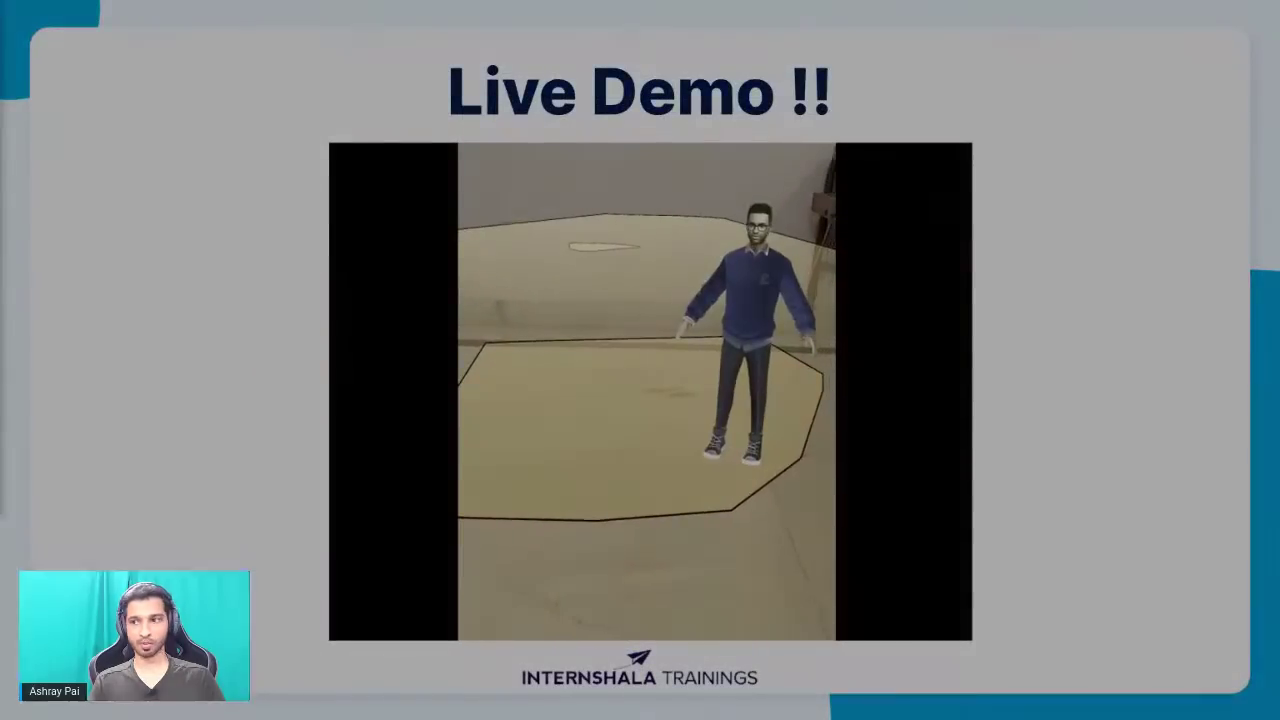
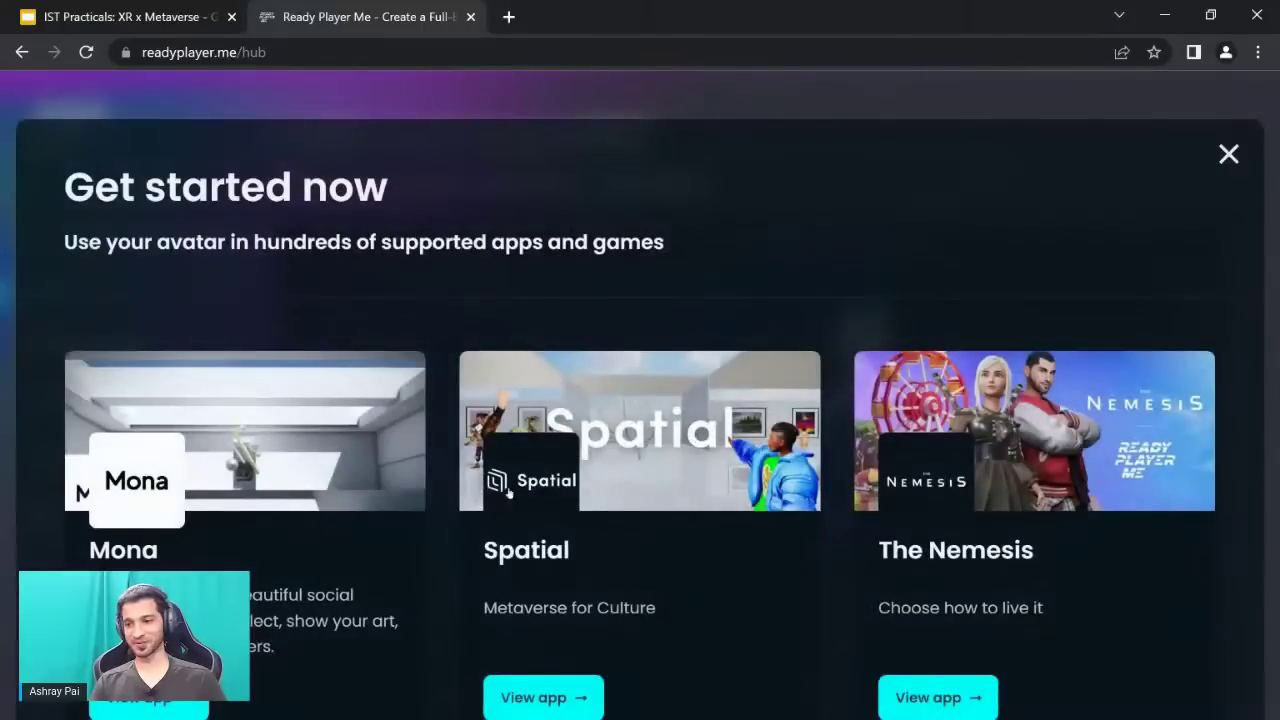
key(Escape)
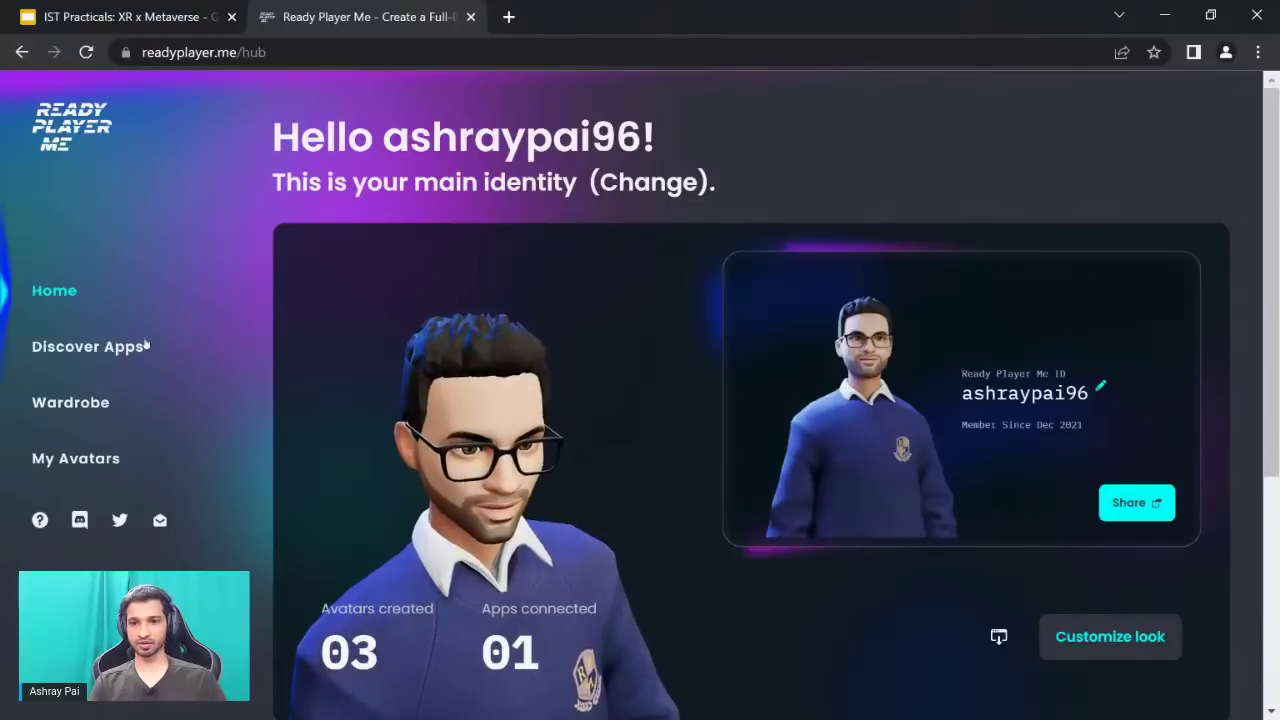
click(75, 458)
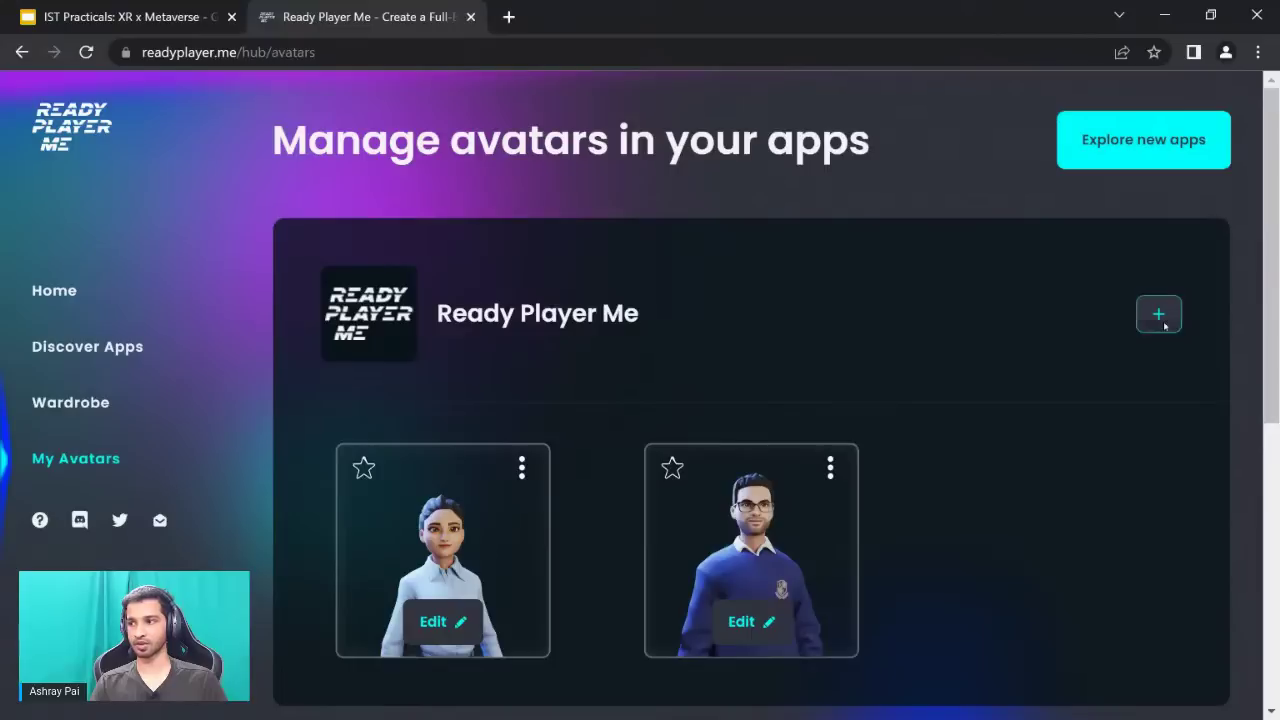
click(1160, 315)
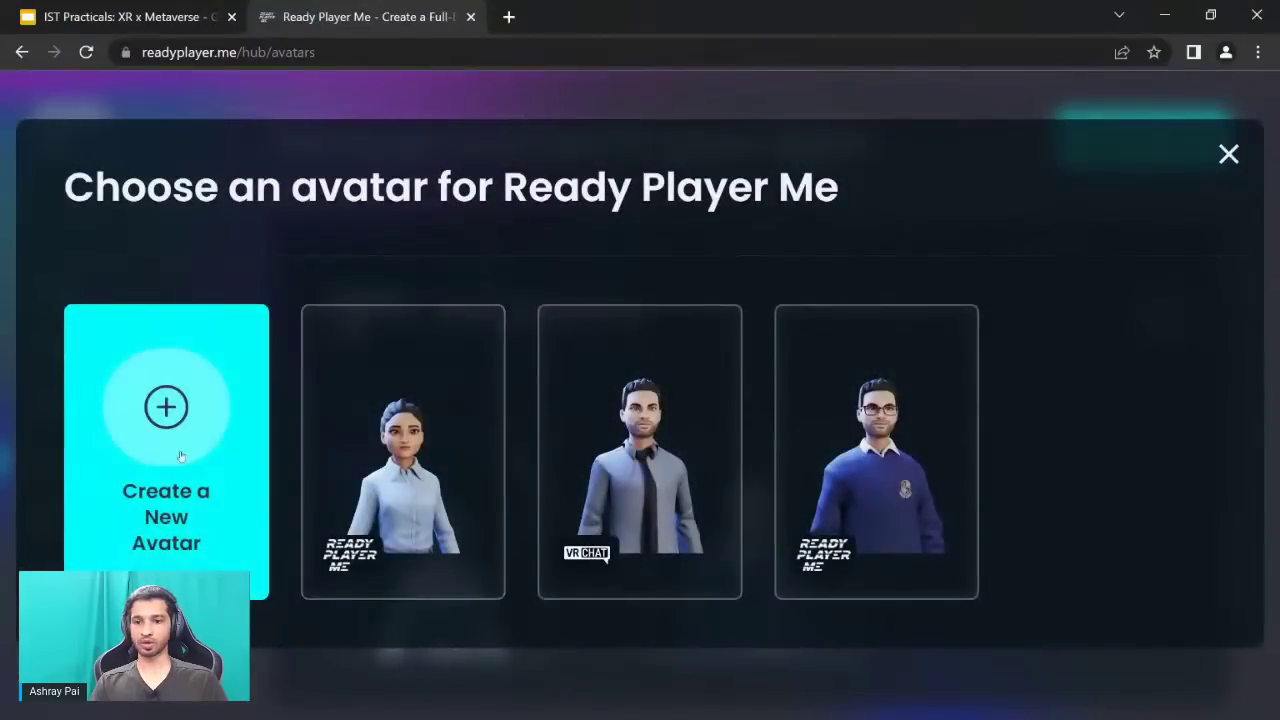
click(1229, 155)
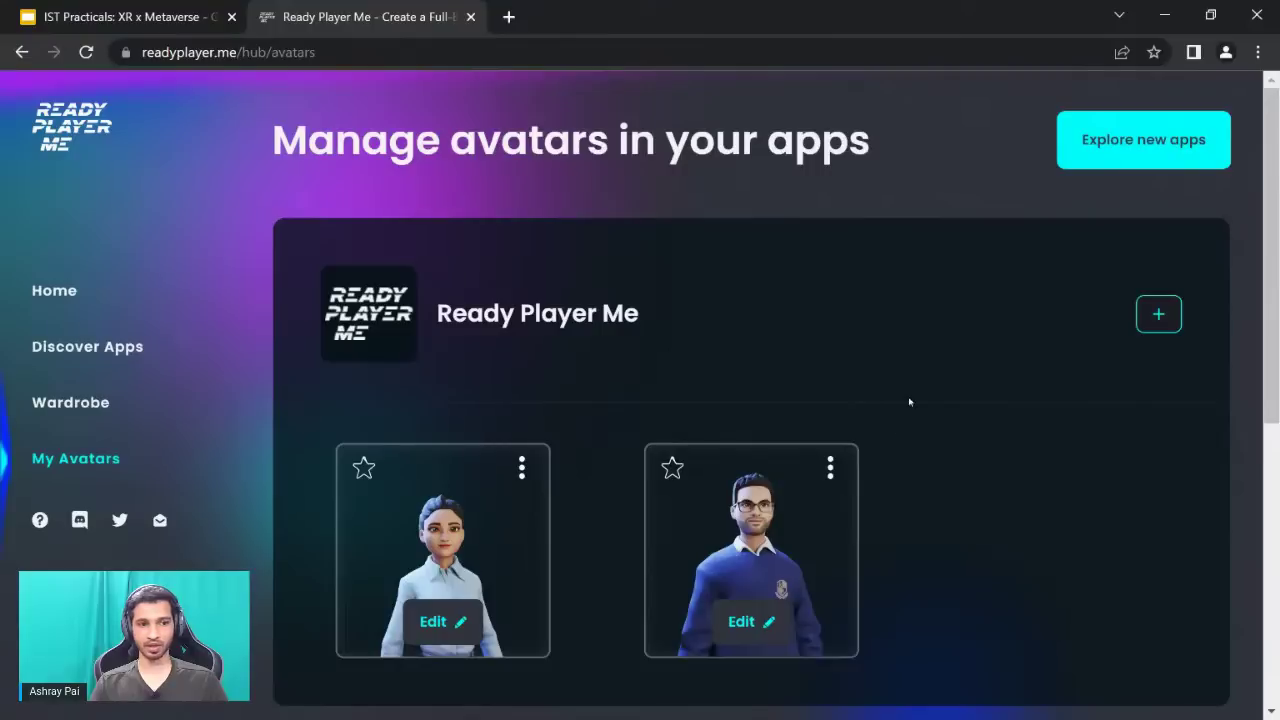
Copy the .glb URL of the avatar with glasses and blue sweater, and switch back to Unity.
scroll(909, 397, down, 1)
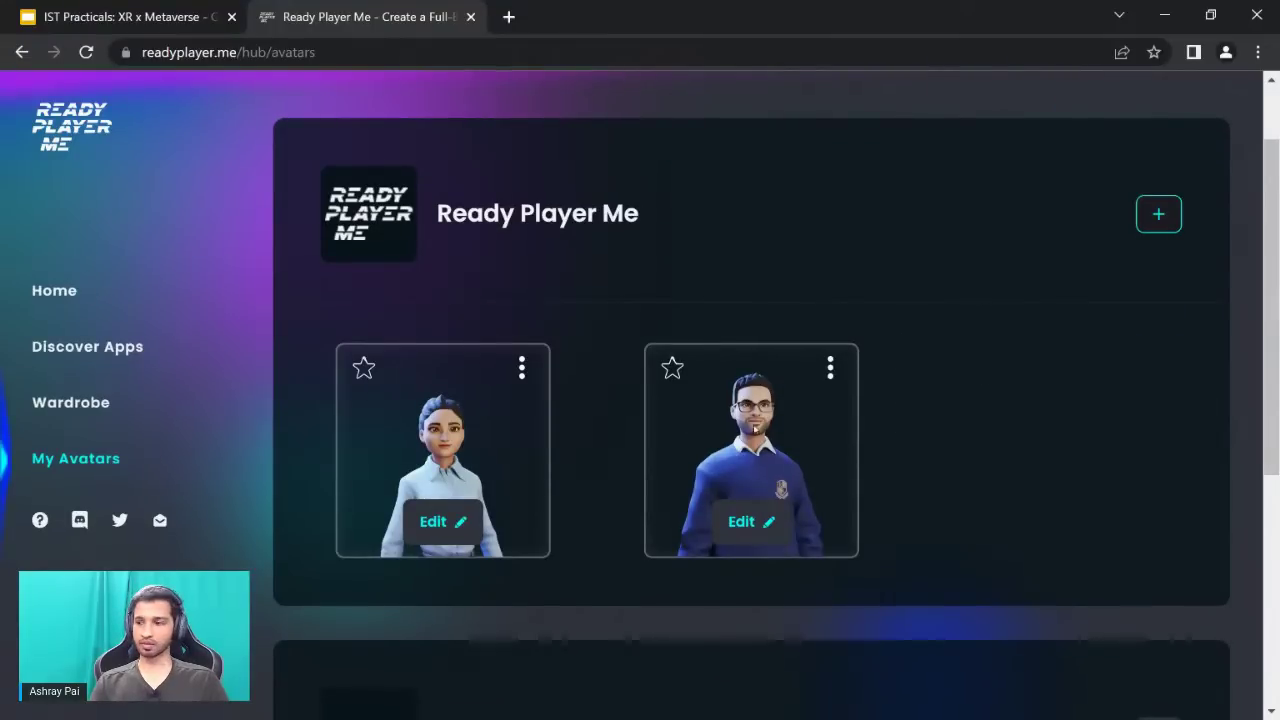
click(830, 368)
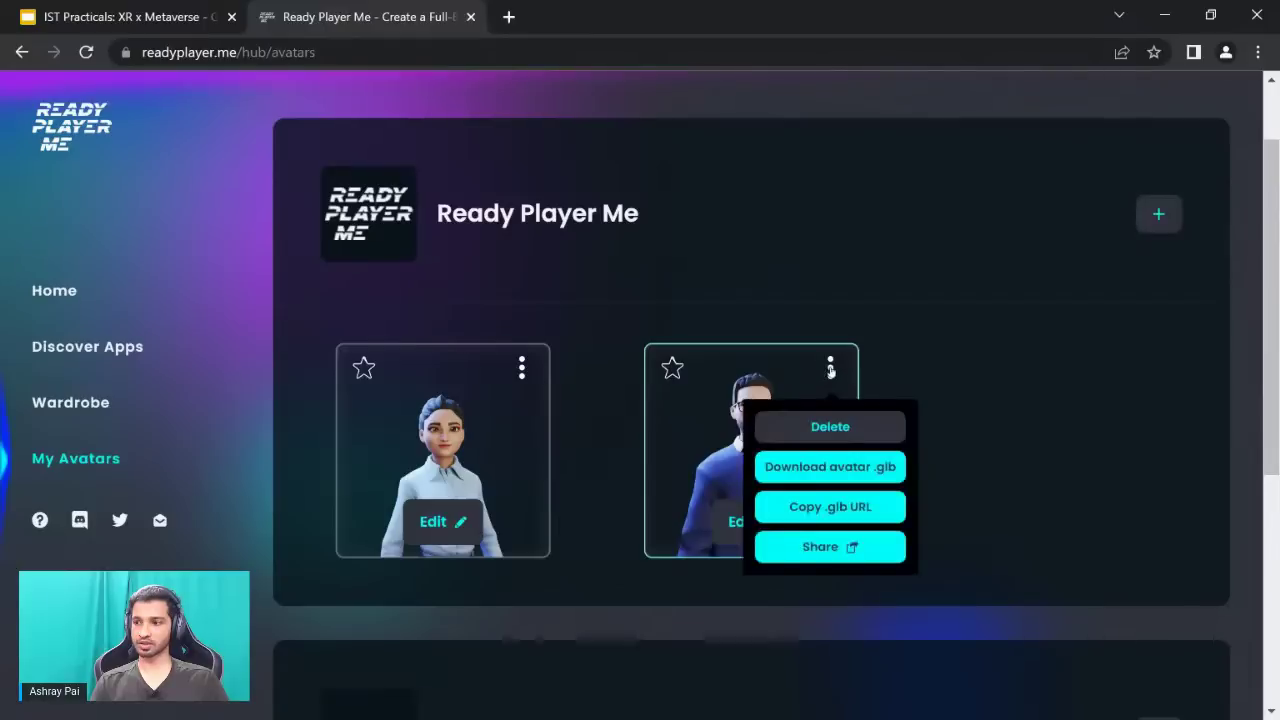
click(827, 507)
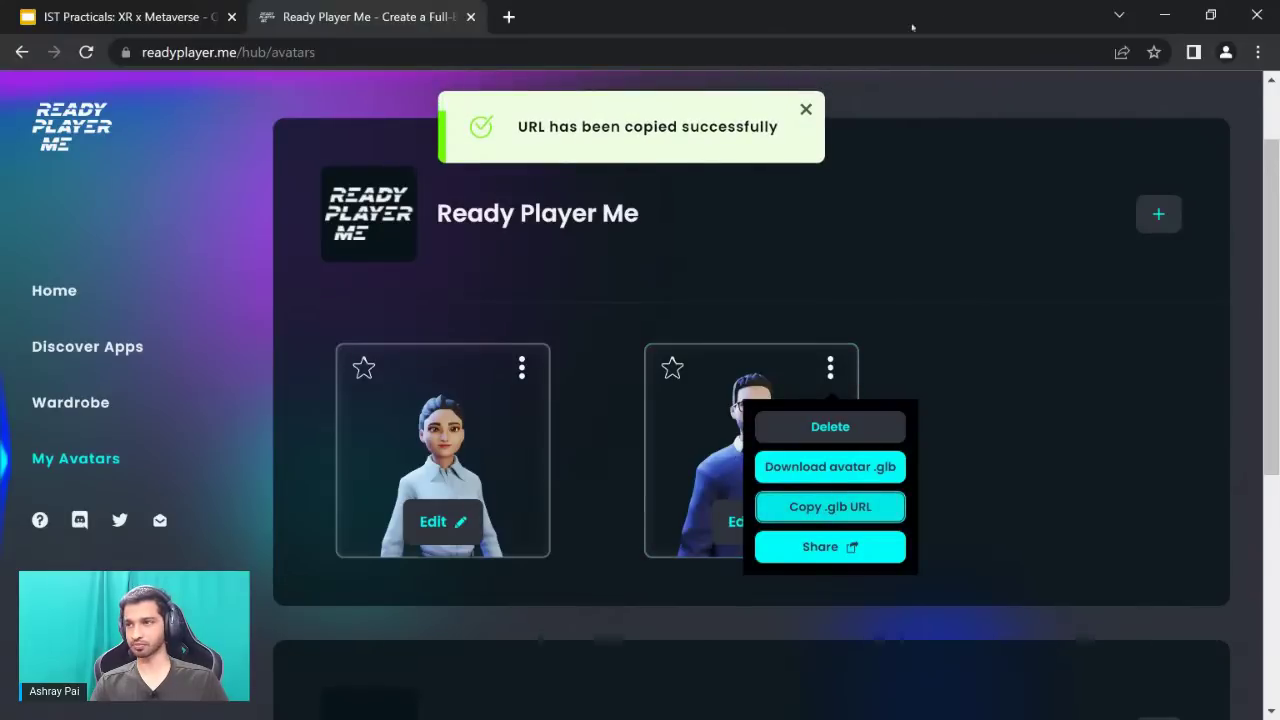
click(1164, 15)
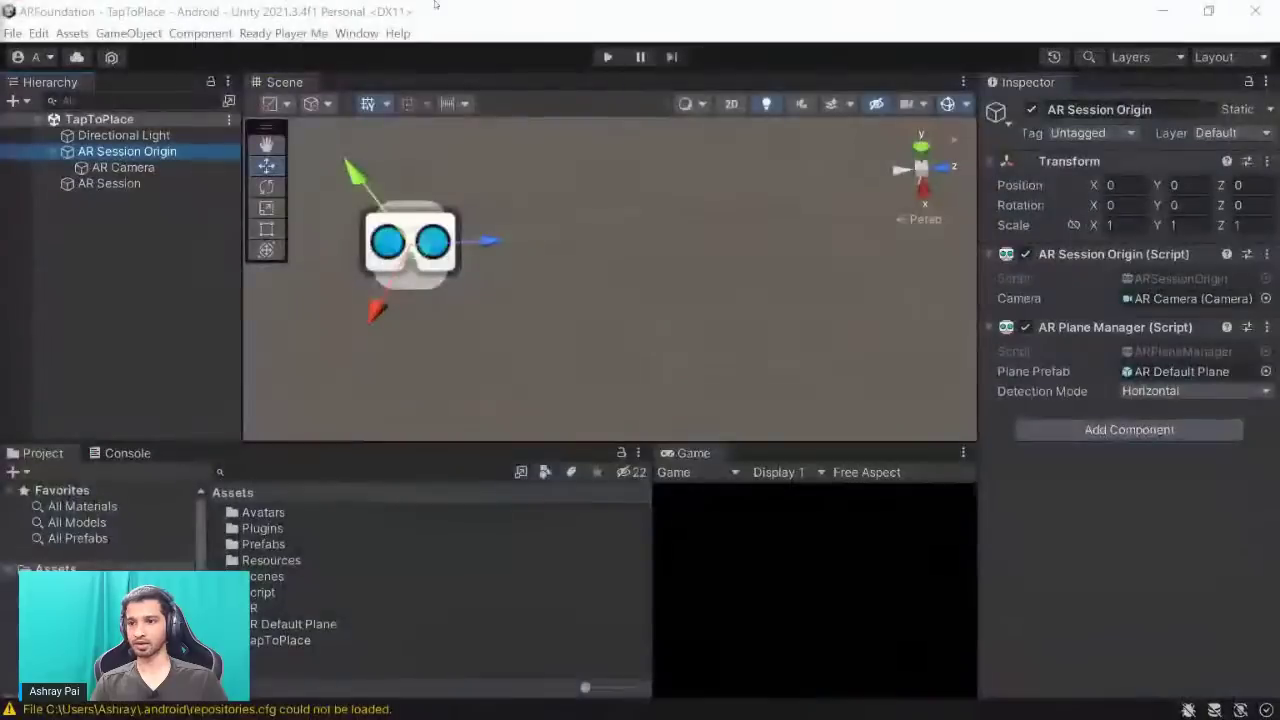
Switch to the Unity folder in Google Drive and view the download option for Ready Player Me_v1.10.0.unitypackage.
click(66, 345)
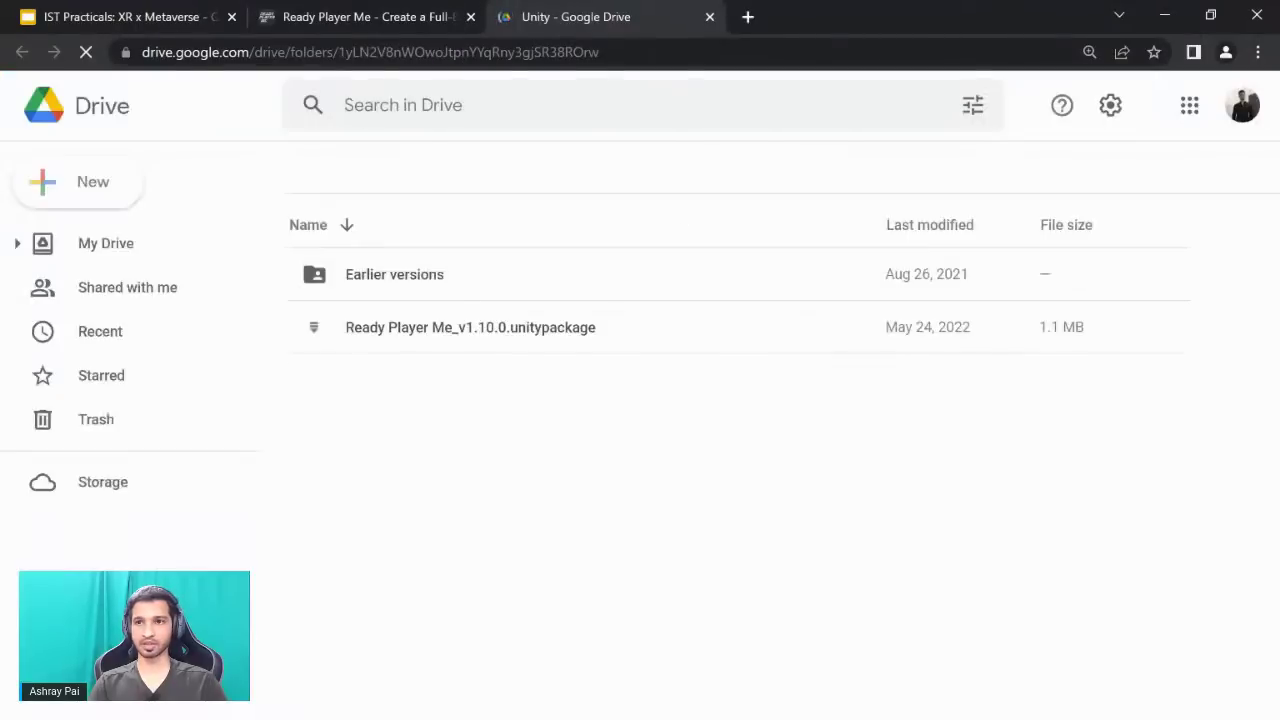
right_click(520, 330)
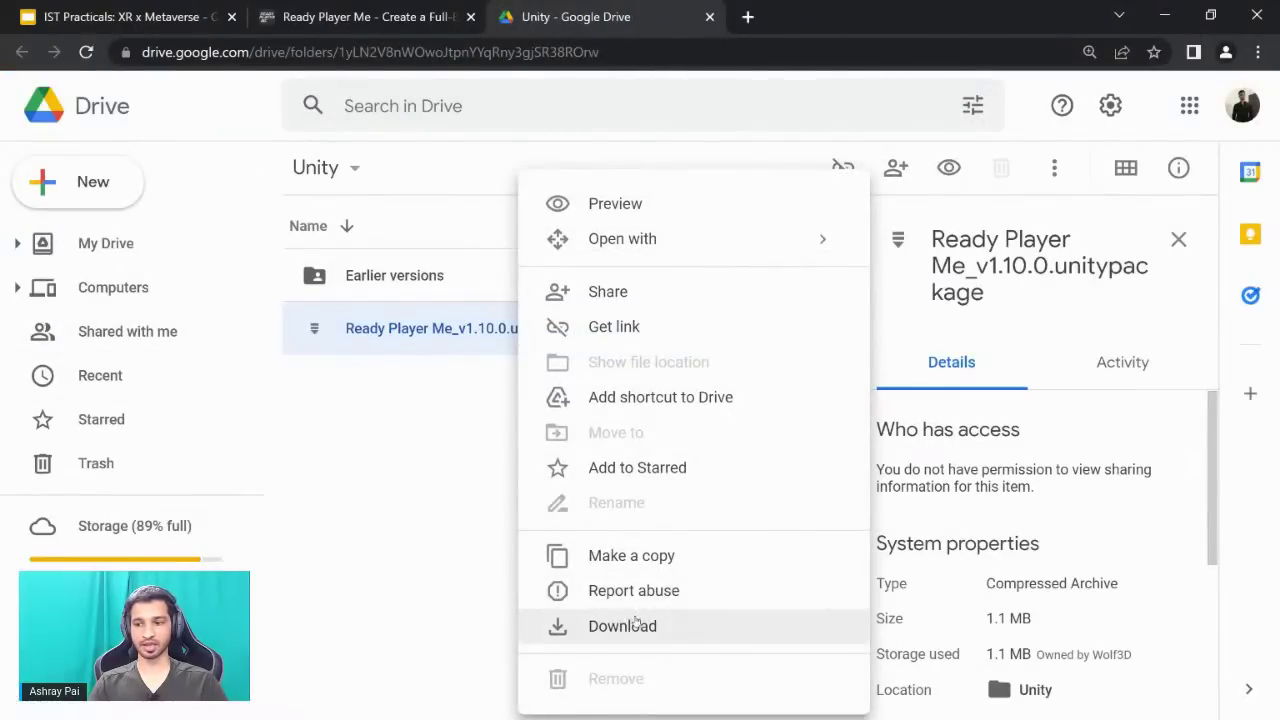
click(392, 533)
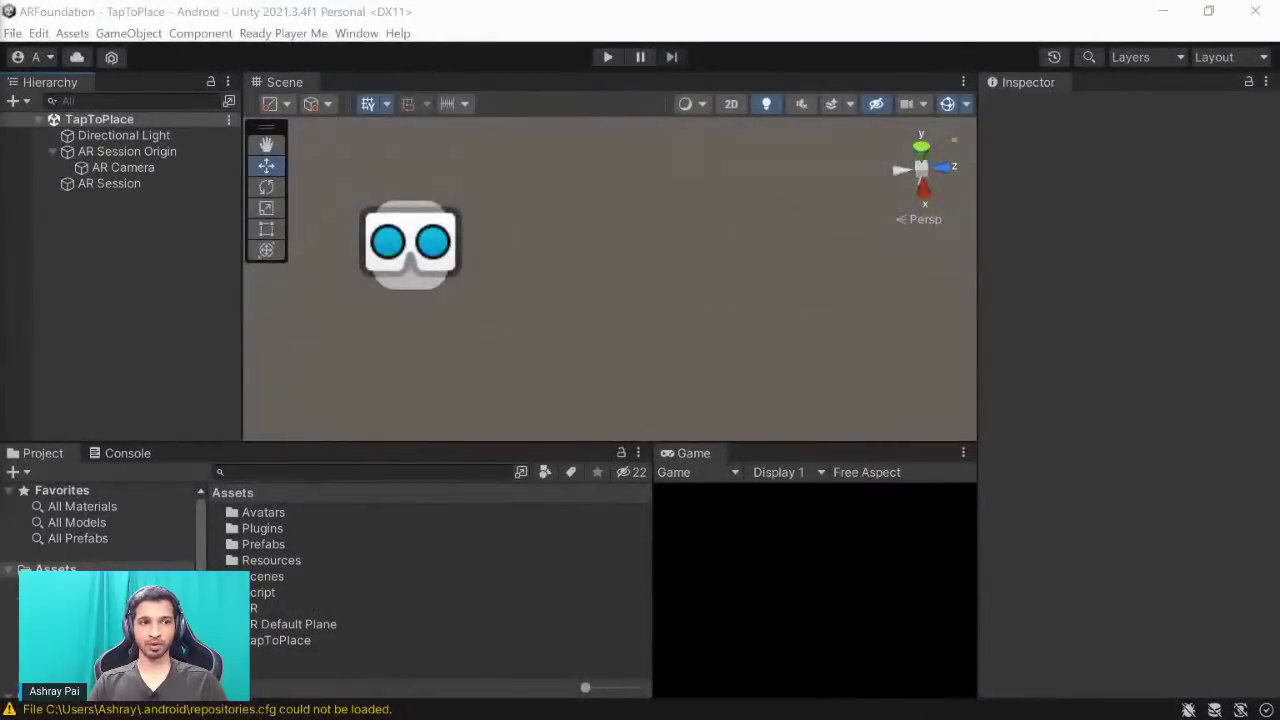
Start importing the Ready Player Me_v1.10.0 package from the RPM_SDK folder into the Unity project's Assets.
key(alt+Tab)
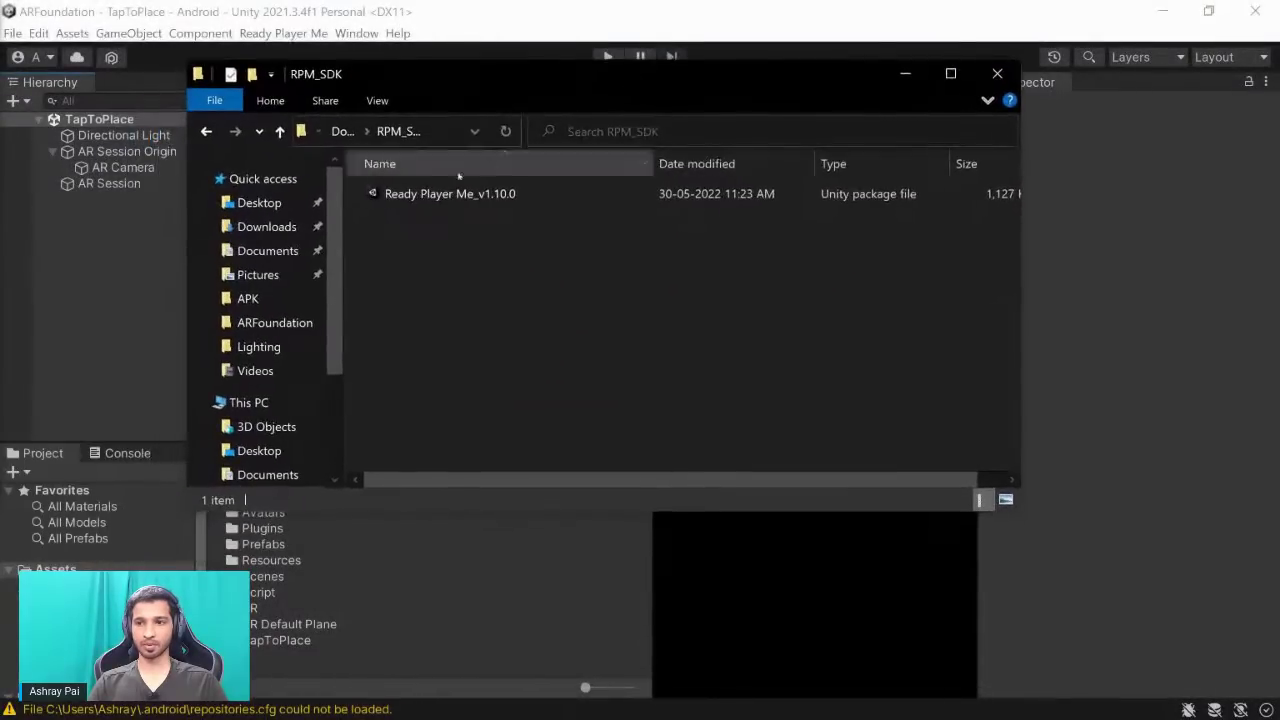
click(433, 196)
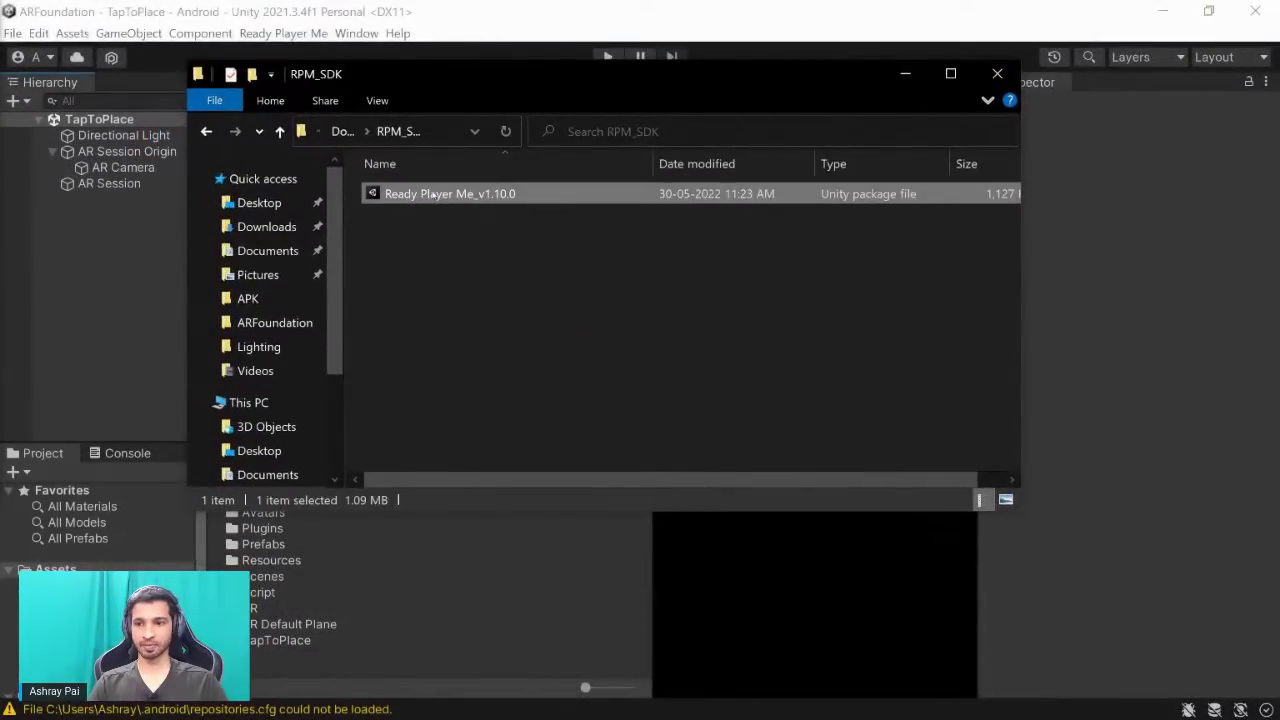
drag(430, 196, 335, 588)
click(905, 73)
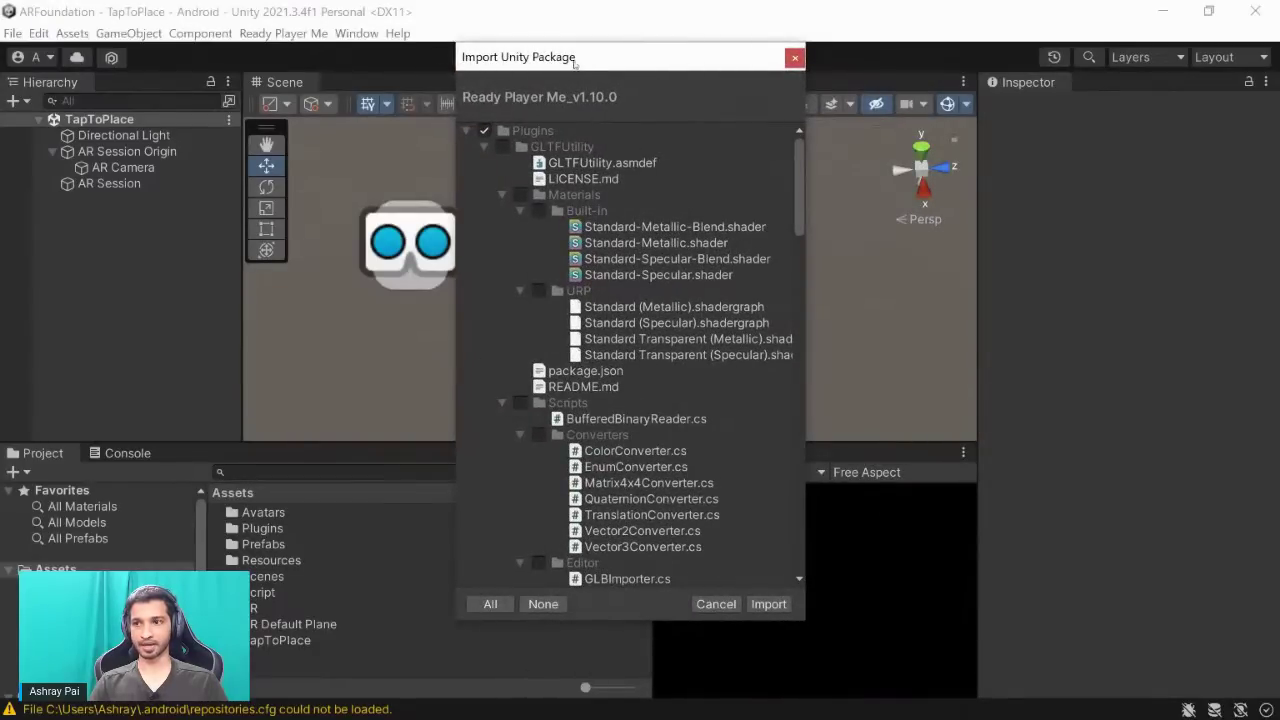
Review the package's Plugins contents by collapsing the GLTFUtility, Newtonsoft Json, Ready Player Me and WebView folders.
click(467, 132)
click(469, 138)
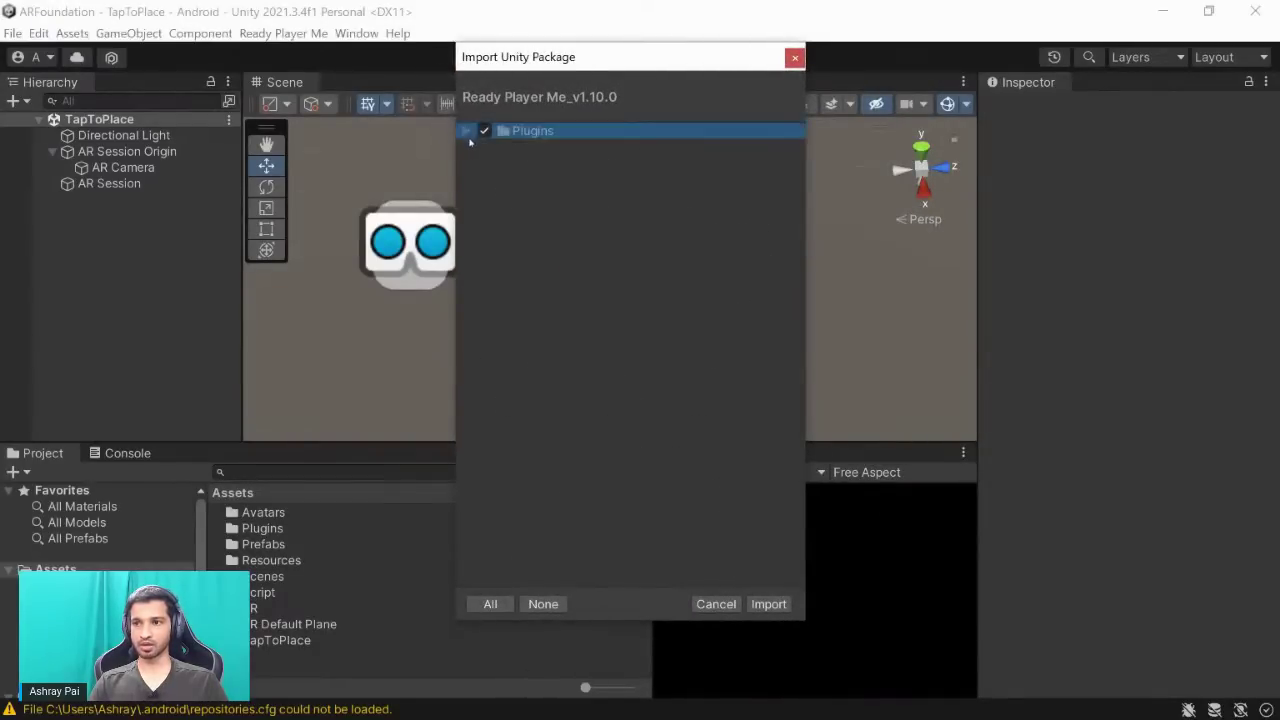
click(469, 134)
click(483, 147)
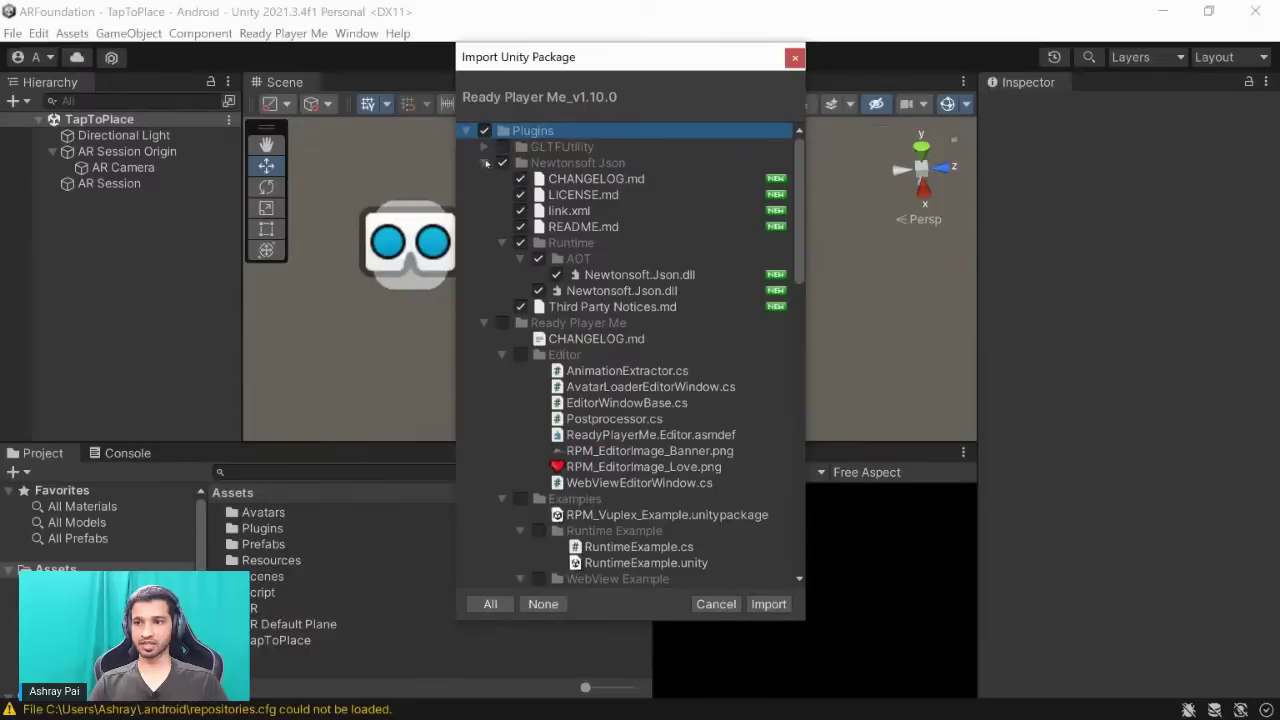
click(484, 163)
click(483, 179)
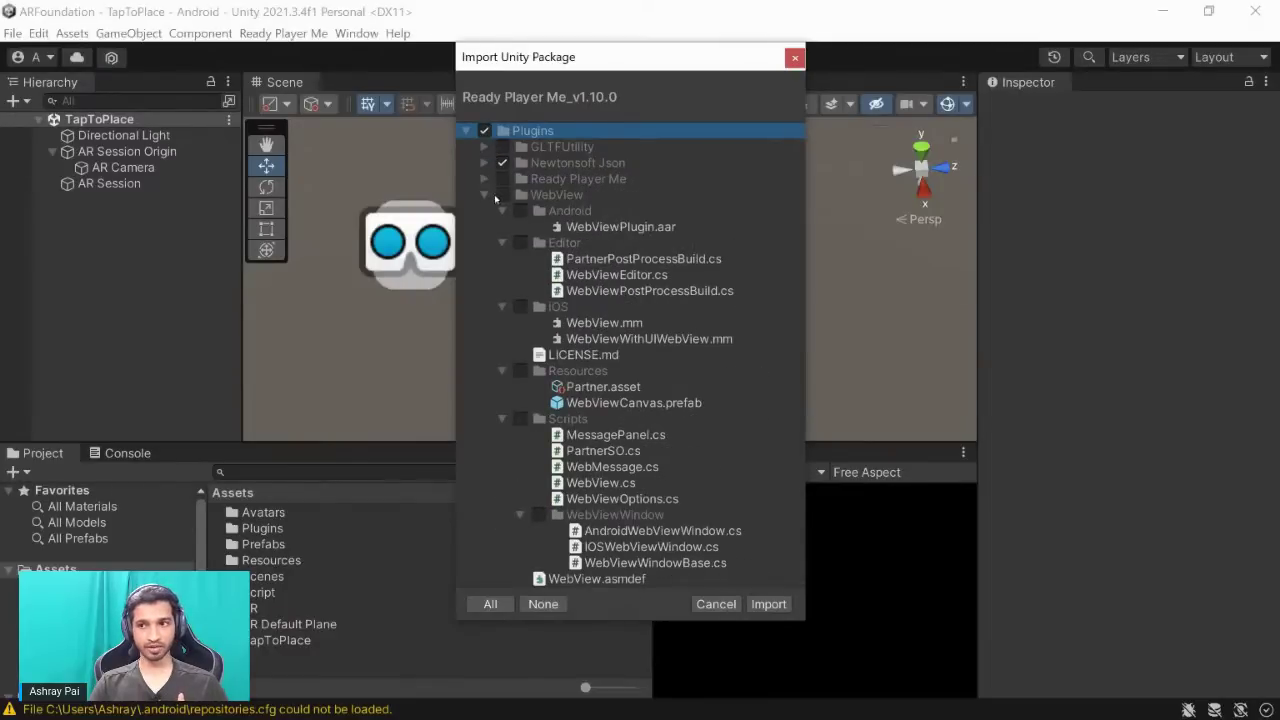
click(485, 195)
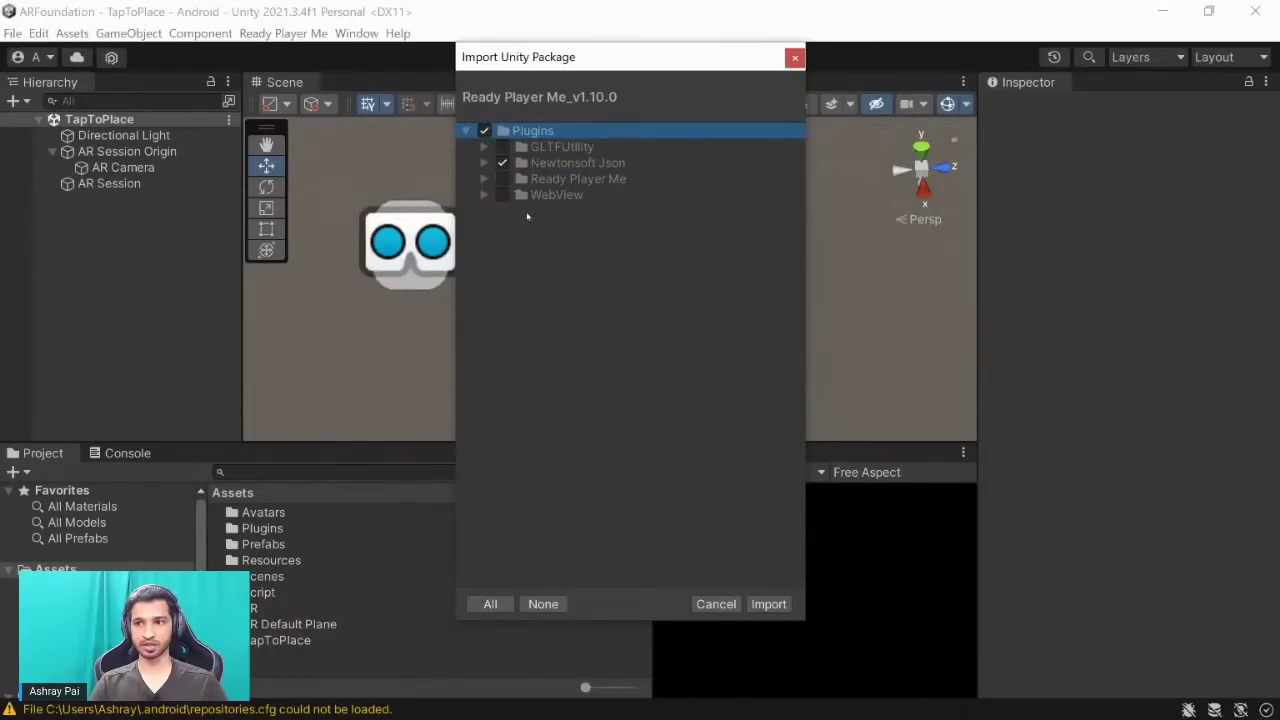
Exclude the Newtonsoft Json folder from the package import, and close the import dialog without importing.
click(502, 163)
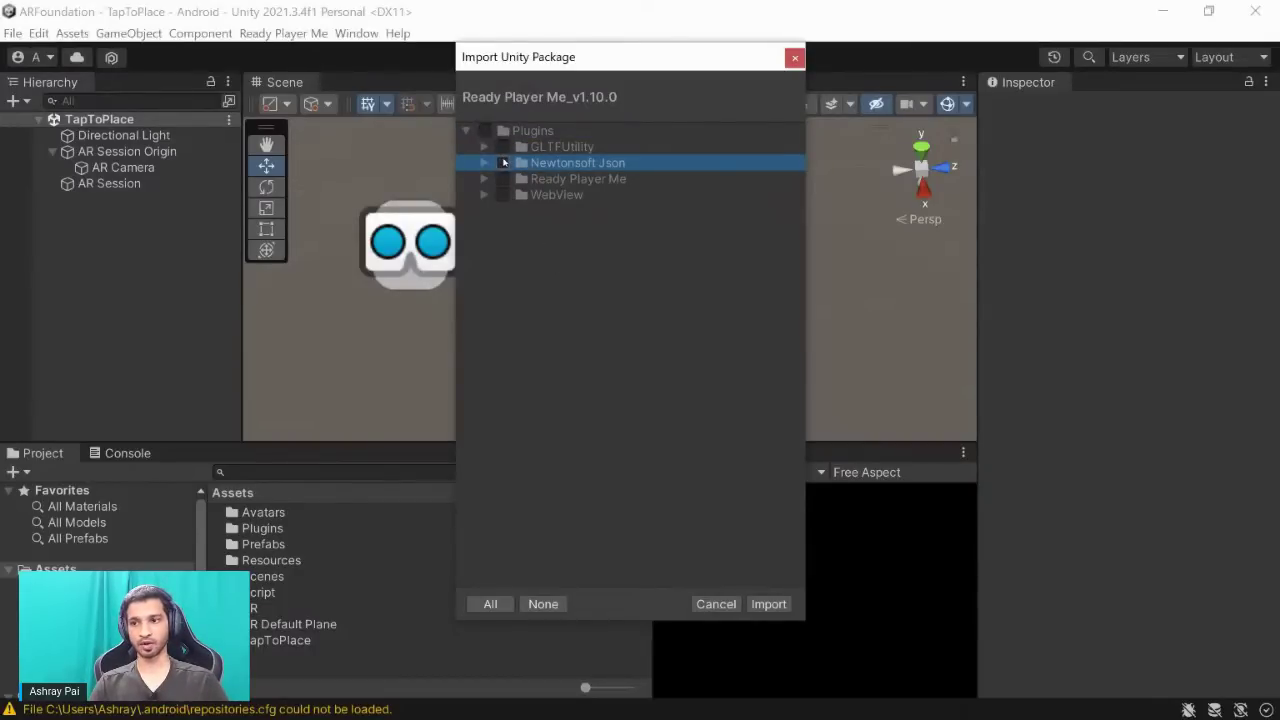
click(503, 163)
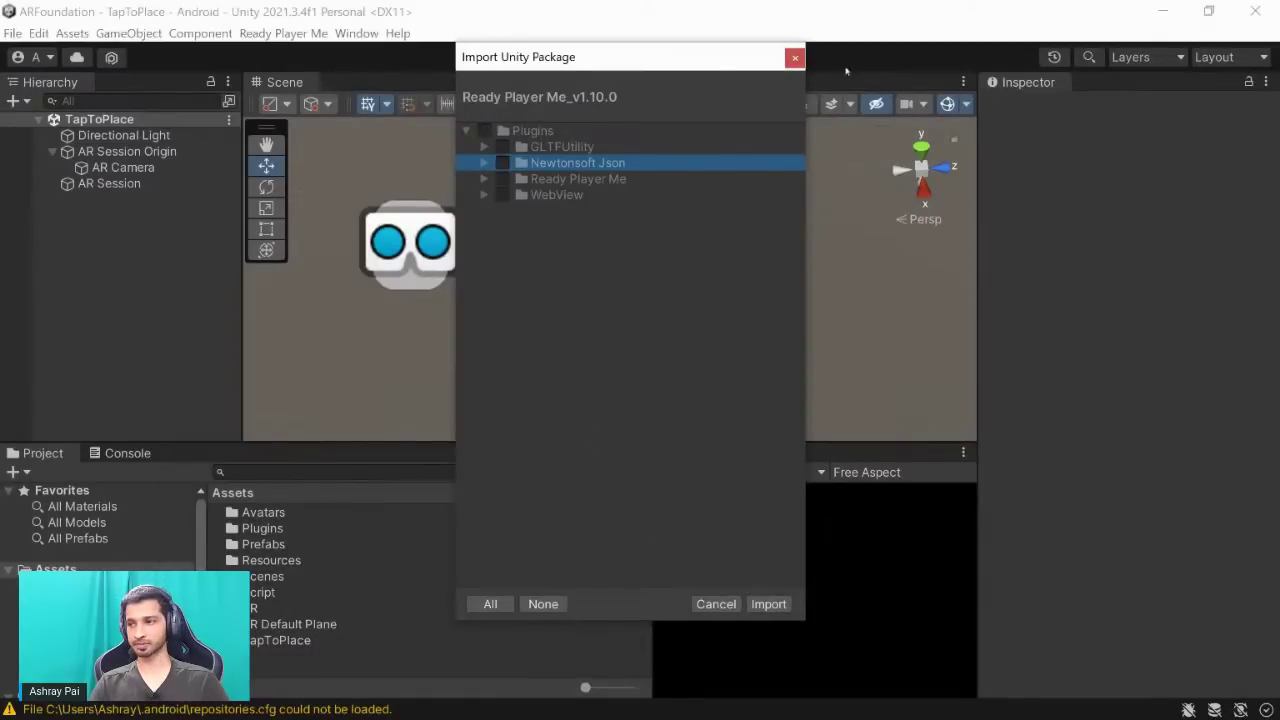
click(795, 58)
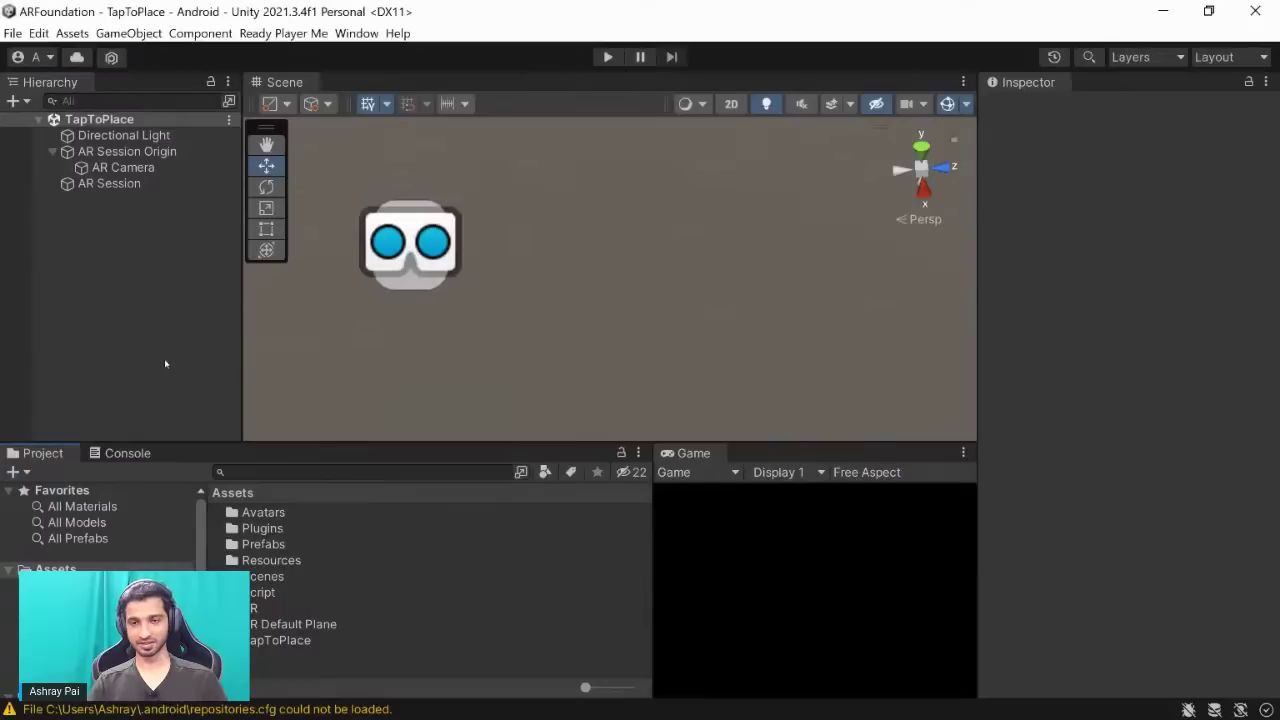
Collapse the AR Session Origin in the Hierarchy and leave nothing selected.
click(51, 137)
click(52, 151)
click(139, 230)
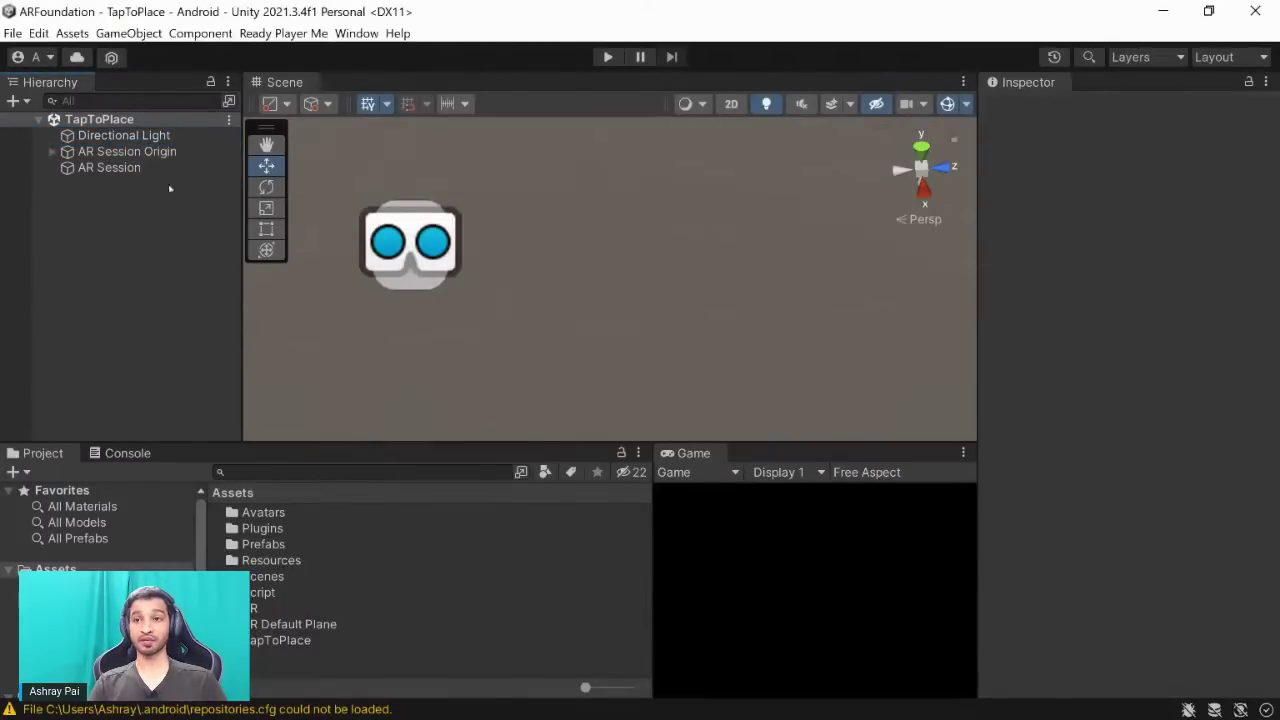
Open the Ready Player Me Avatar Loader.
click(279, 33)
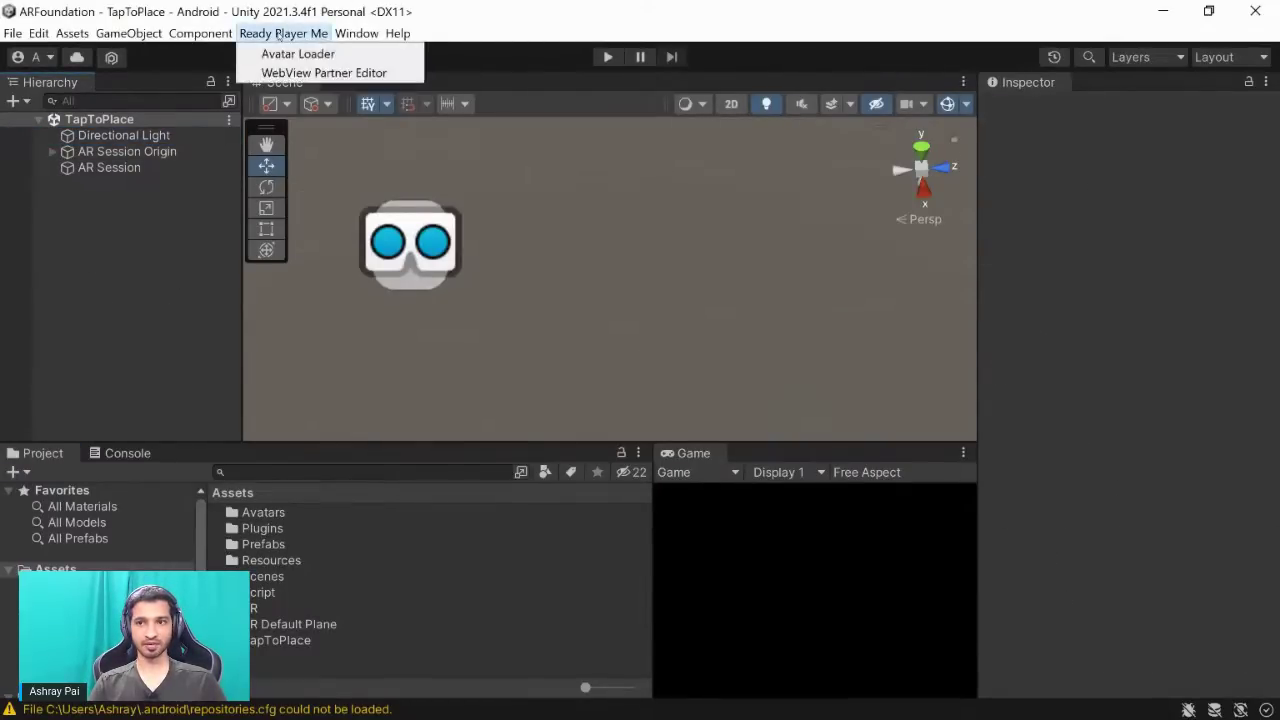
mouse_move(200, 33)
click(100, 354)
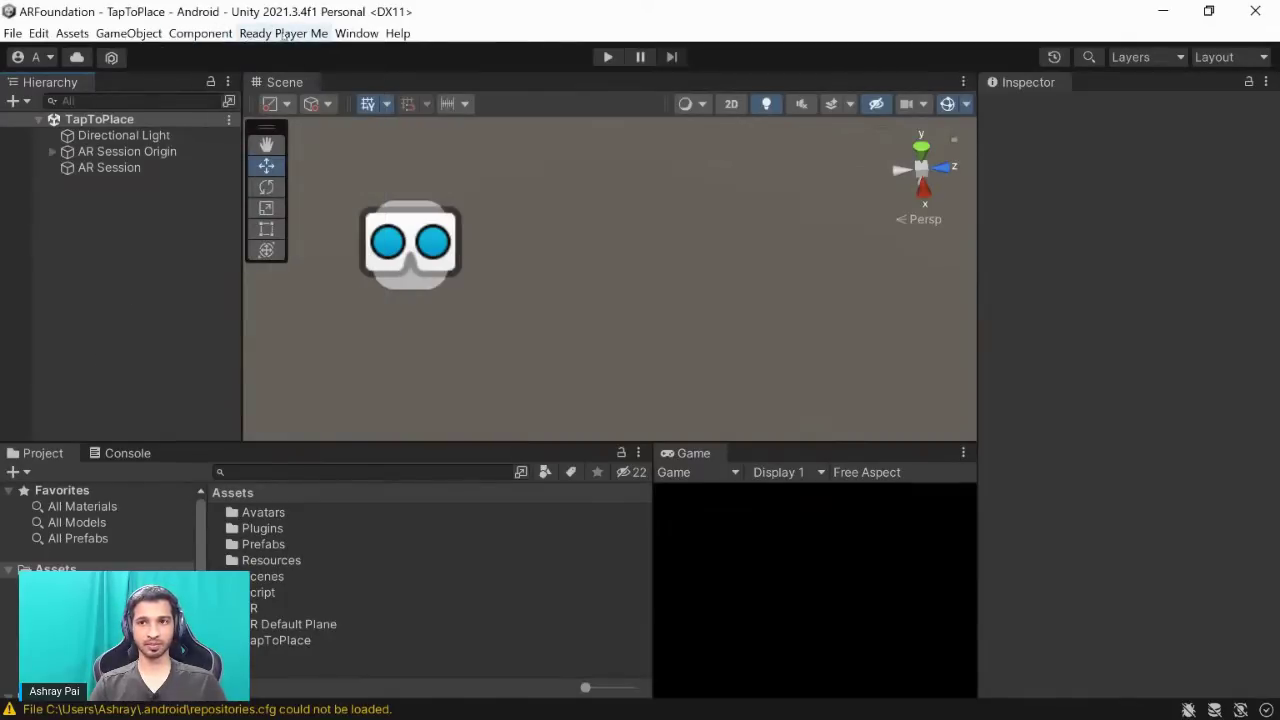
click(298, 34)
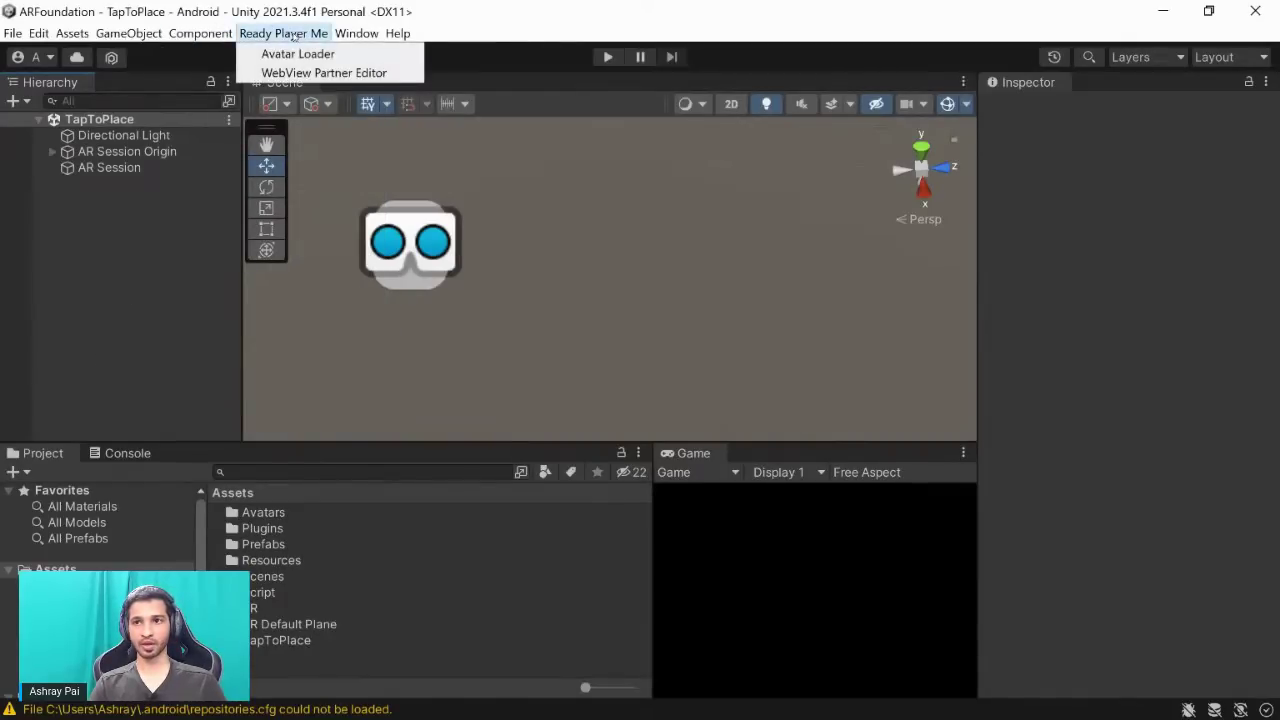
click(290, 54)
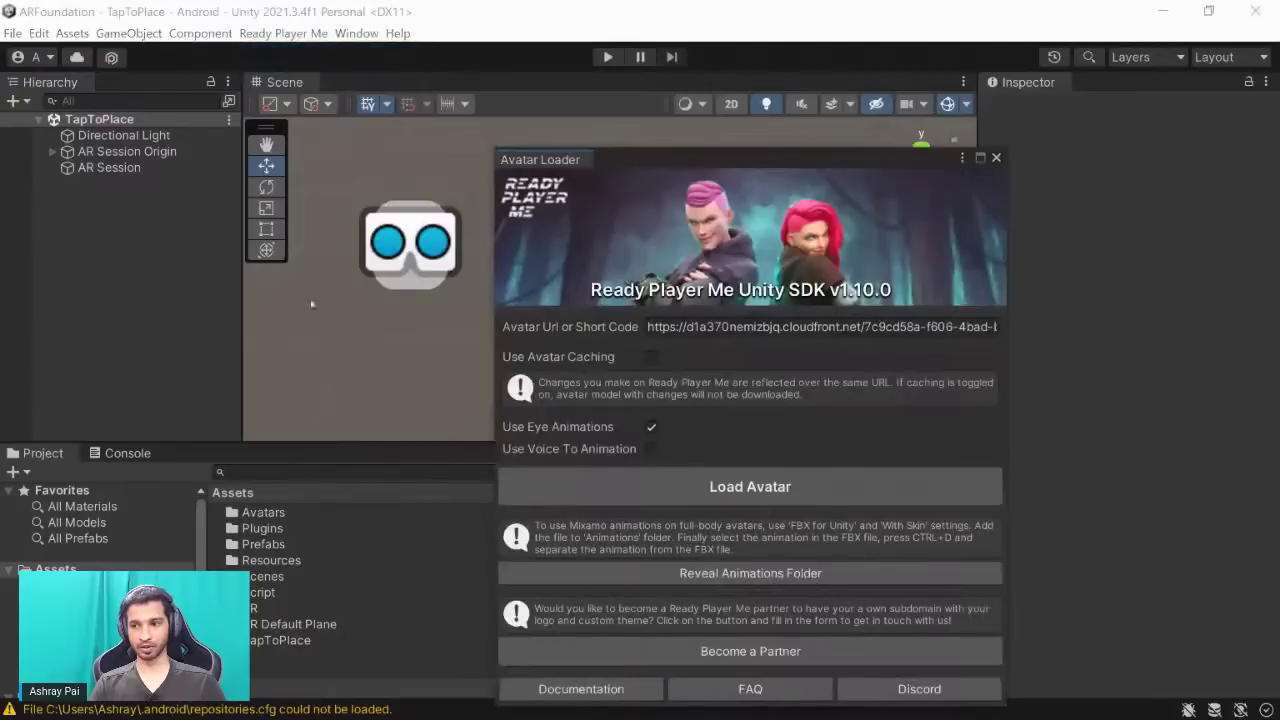
Replace the Avatar Url or Short Code with the copied .glb URL and load the avatar into the scene.
double_click(690, 327)
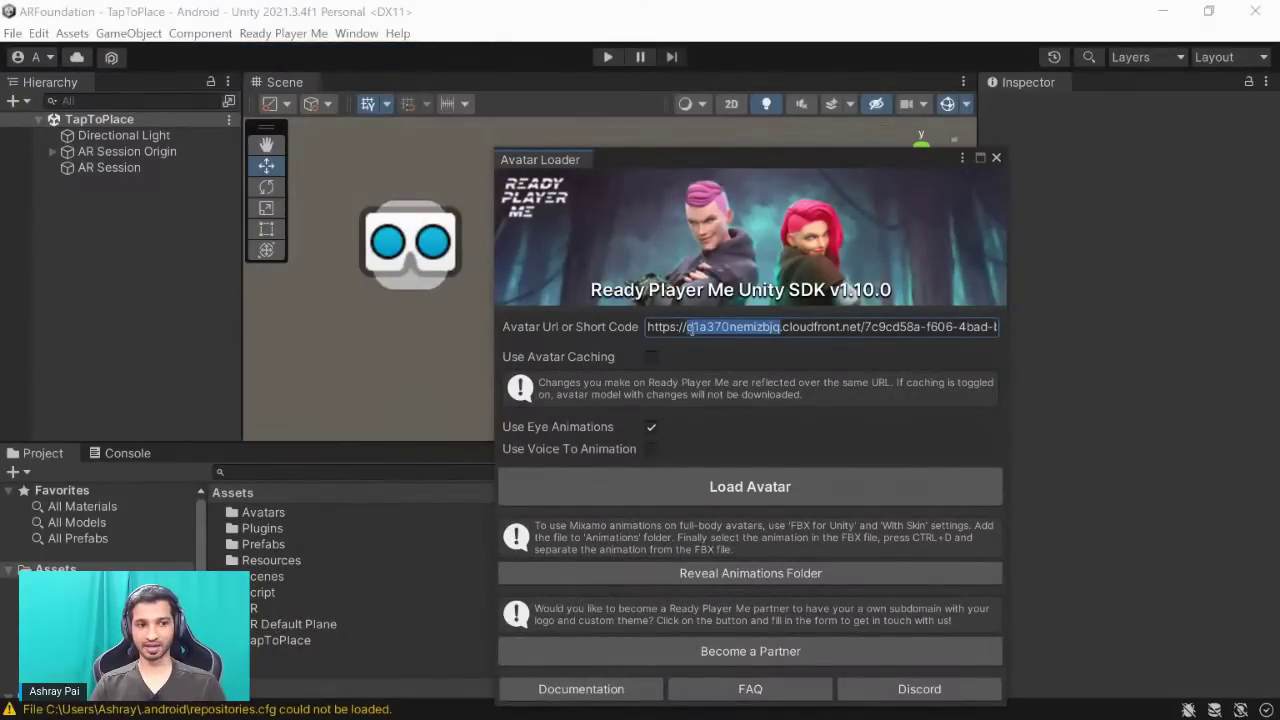
click(690, 327)
double_click(690, 327)
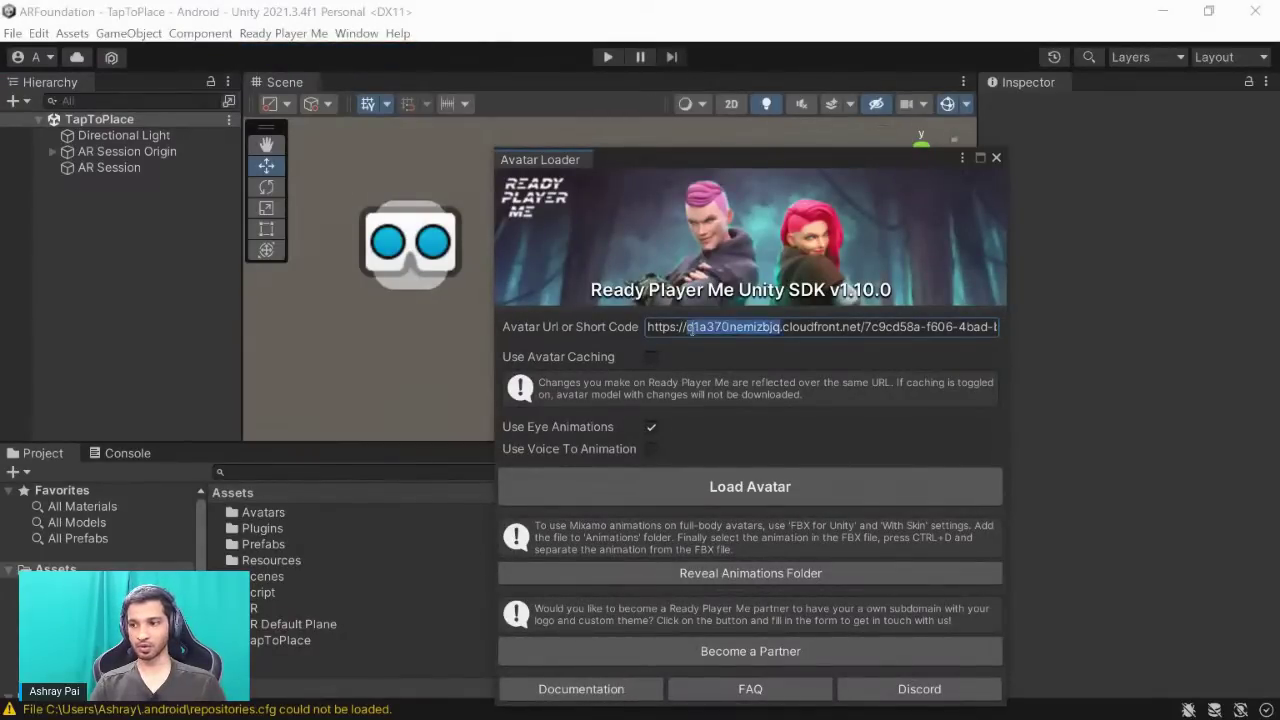
triple_click(690, 327)
text(https://d1a370nemizbjq.cloudfront.net/7c9cd58a-f606-4bad-b7c5-34d164758983.glb)
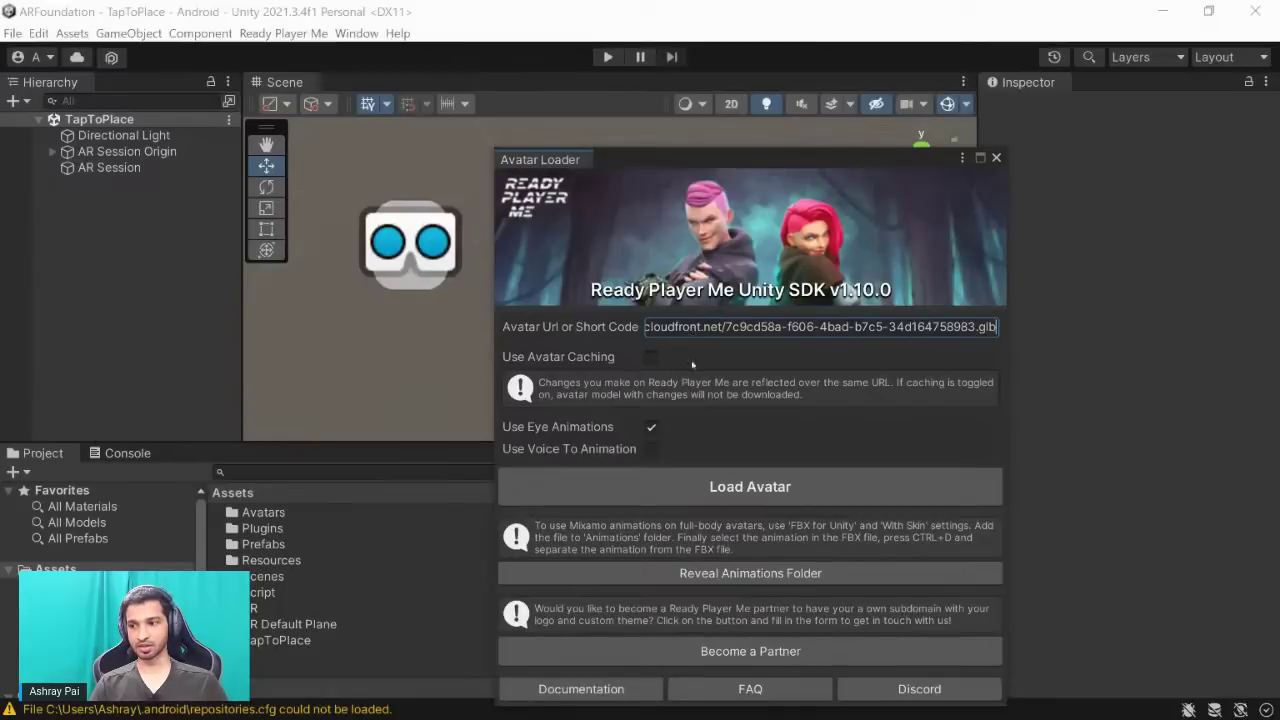
click(738, 497)
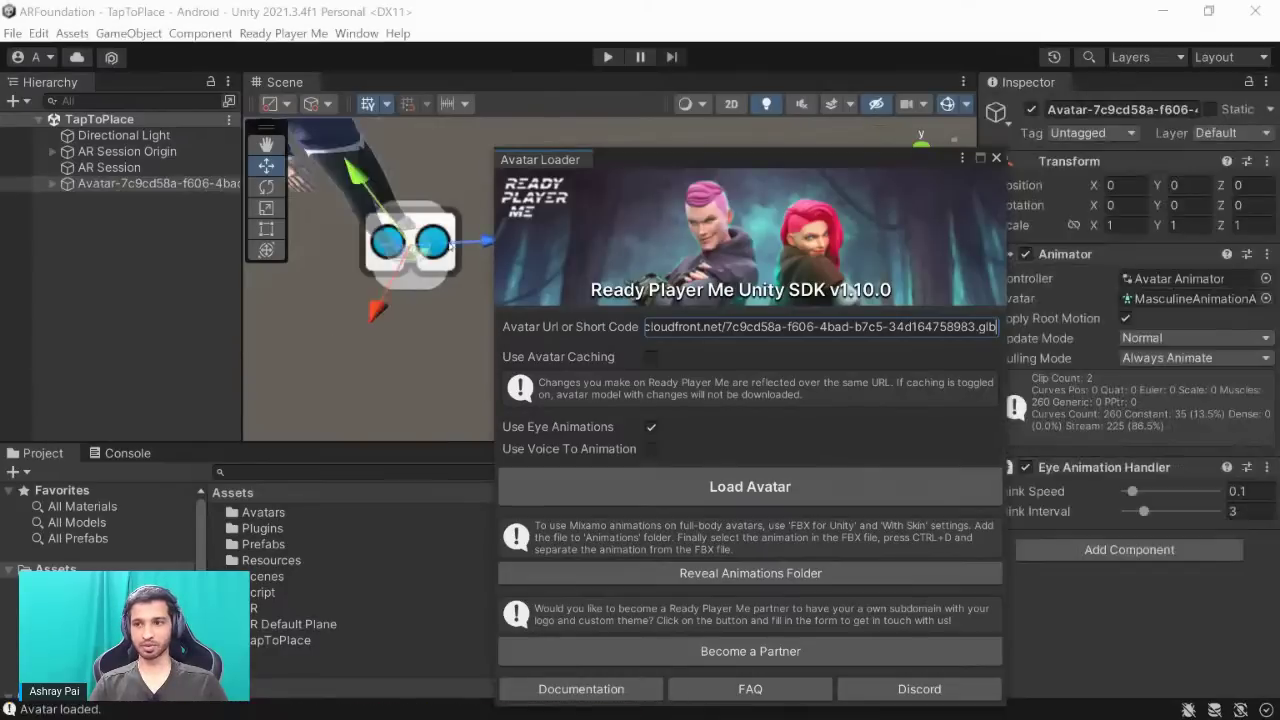
Close the Avatar Loader and inspect the loaded avatar and its outfit top in the Scene view.
click(996, 158)
scroll(508, 369, down, 3)
alt+drag(508, 369, 653, 240)
click(612, 228)
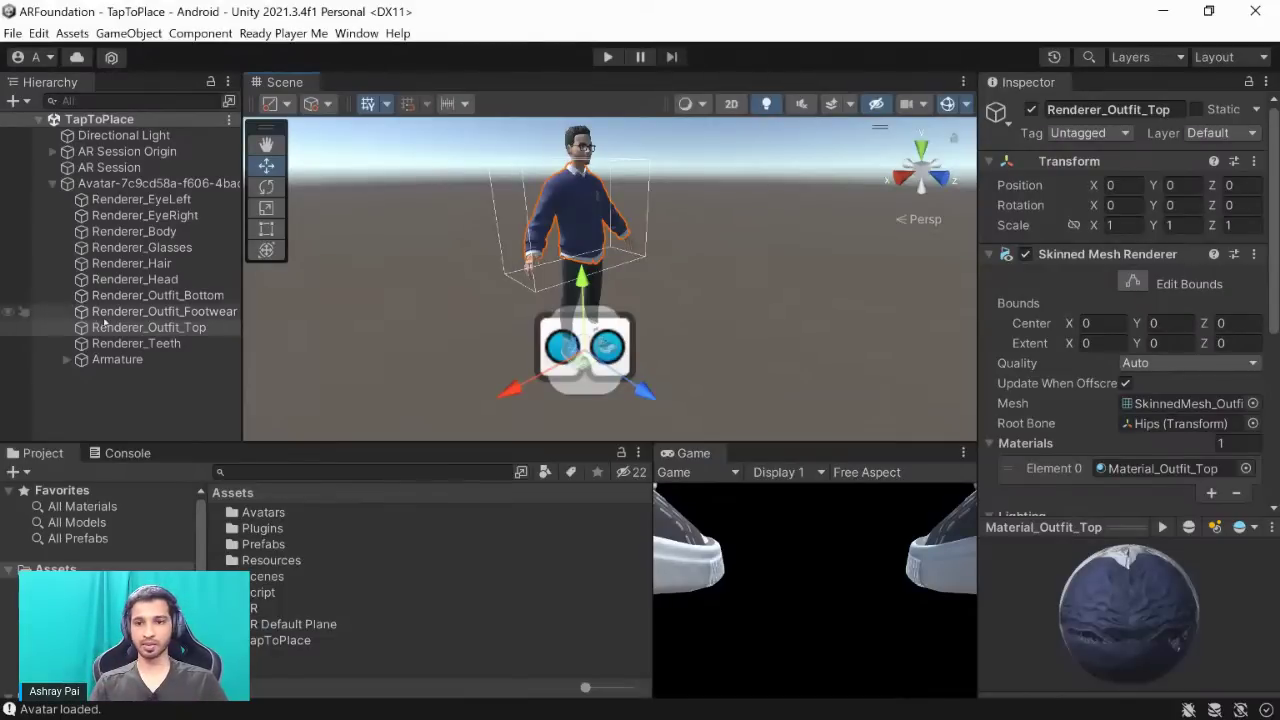
Delete the loaded avatar object from the TapToPlace scene.
click(52, 183)
click(148, 230)
click(123, 187)
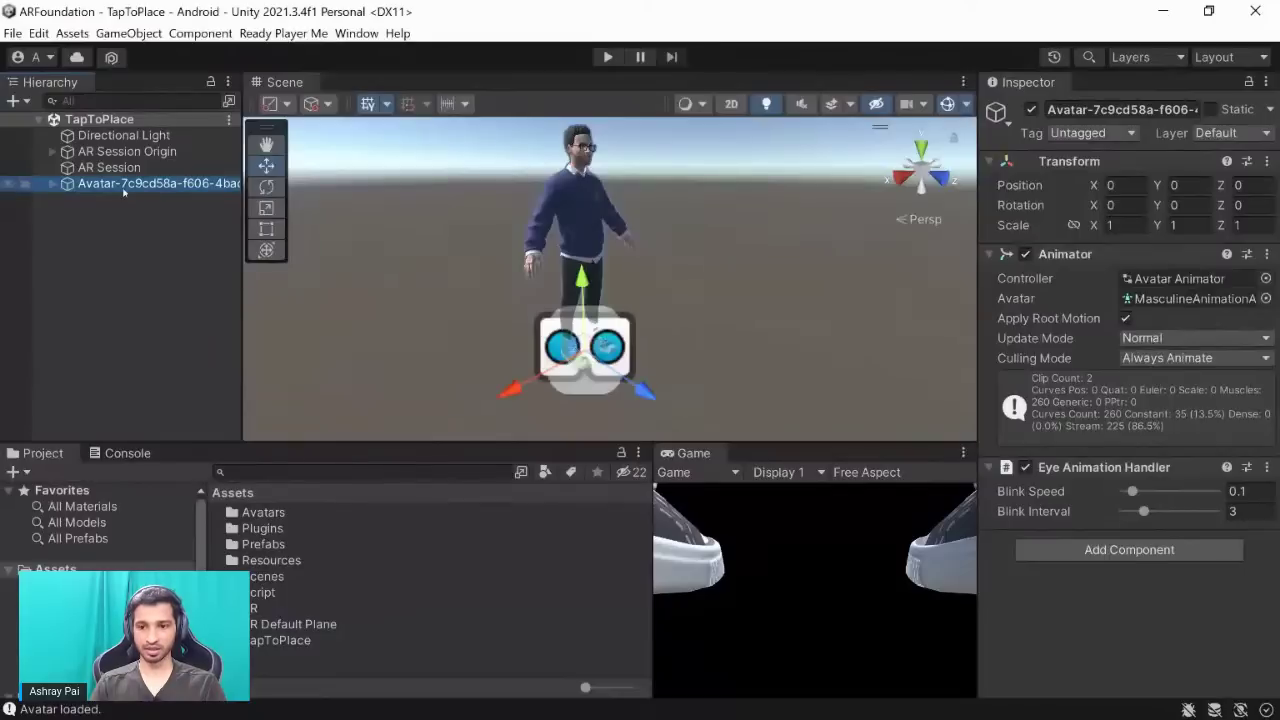
key(Delete)
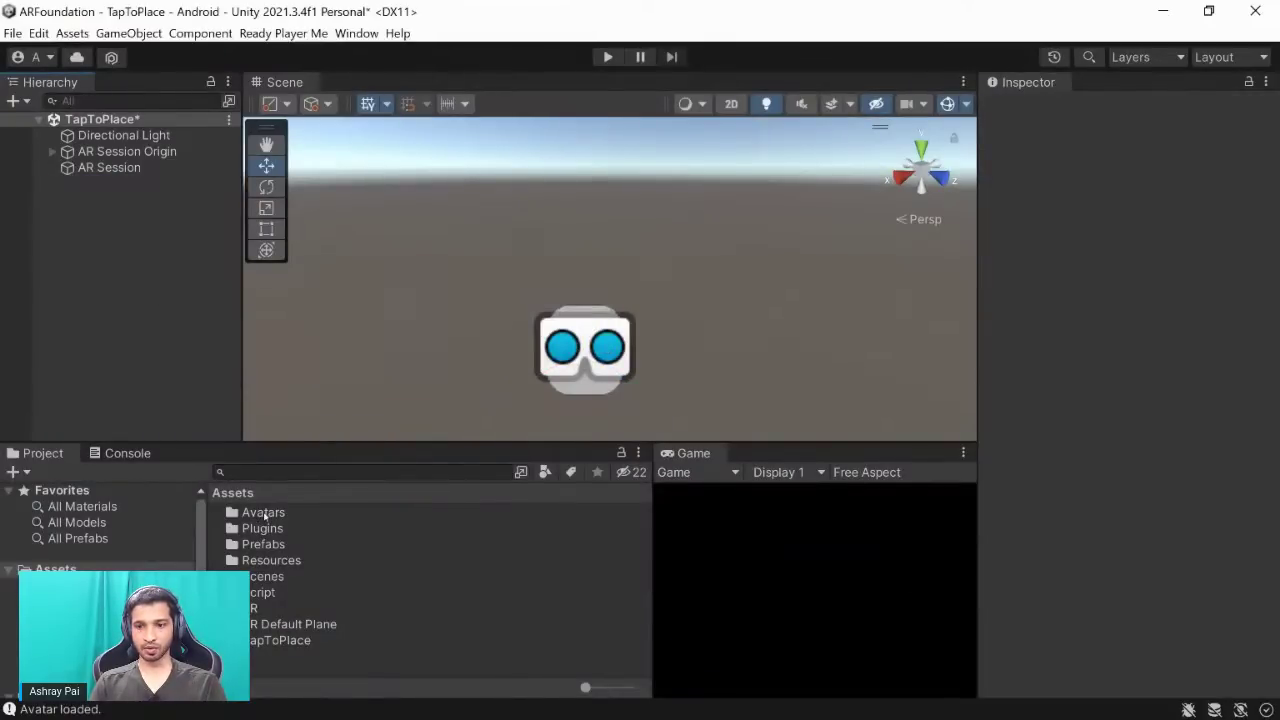
Add the downloaded avatar model from the Avatars folder to the TapToPlace scene hierarchy.
double_click(263, 513)
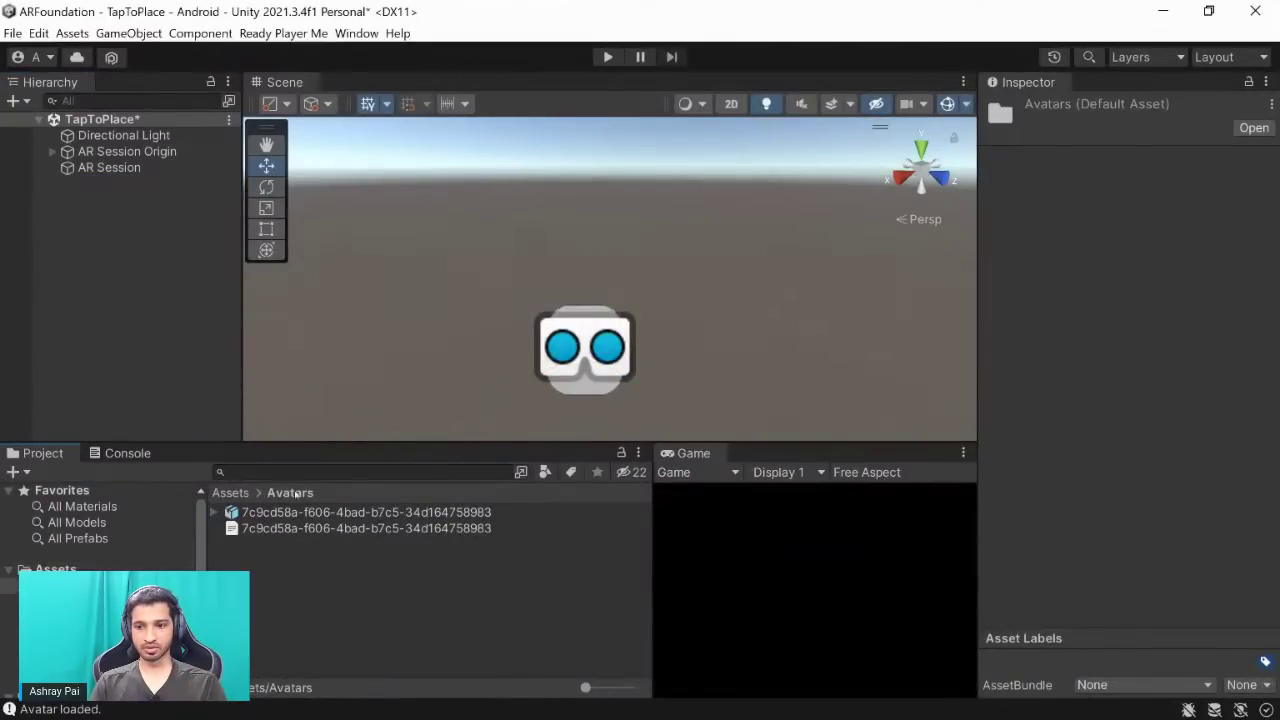
click(224, 493)
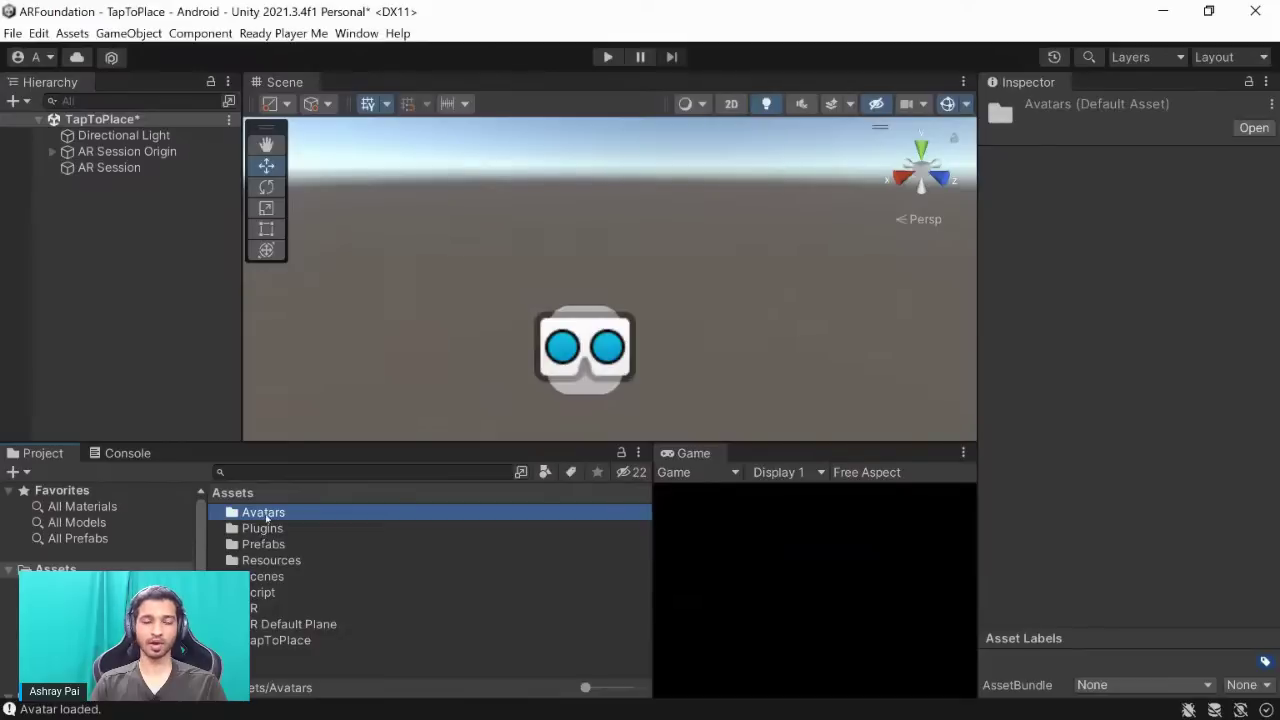
double_click(262, 514)
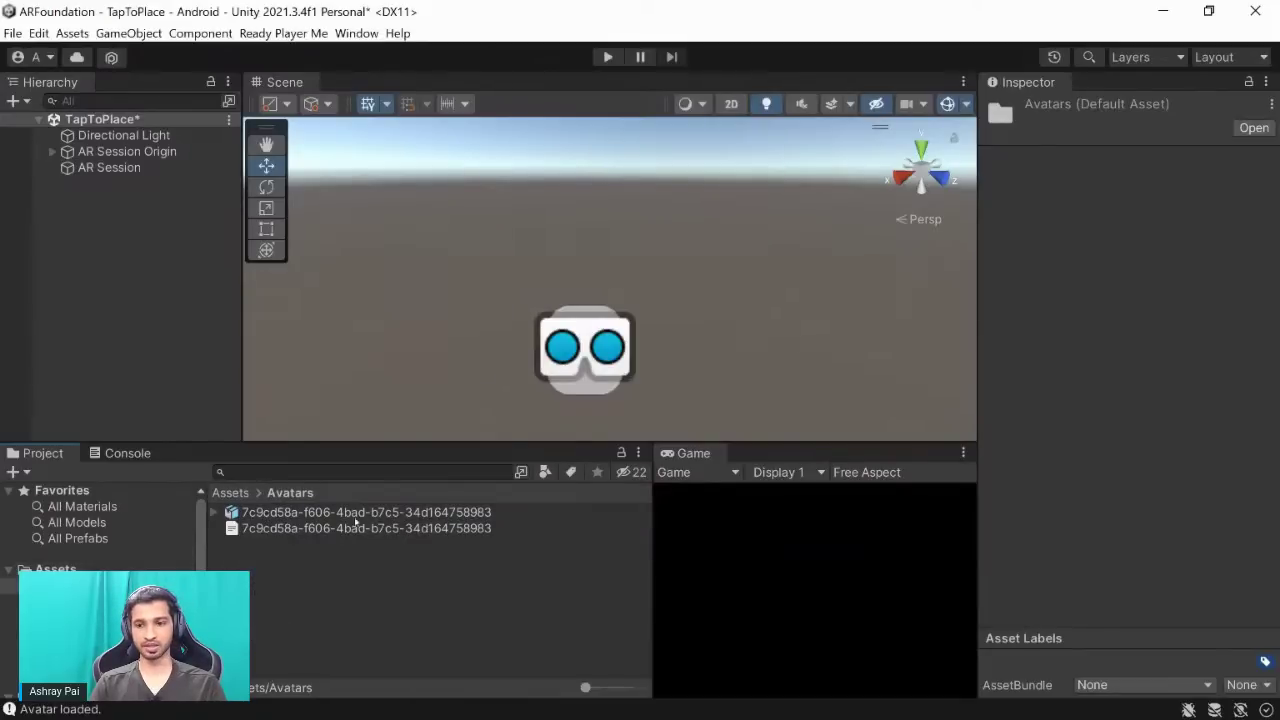
click(308, 512)
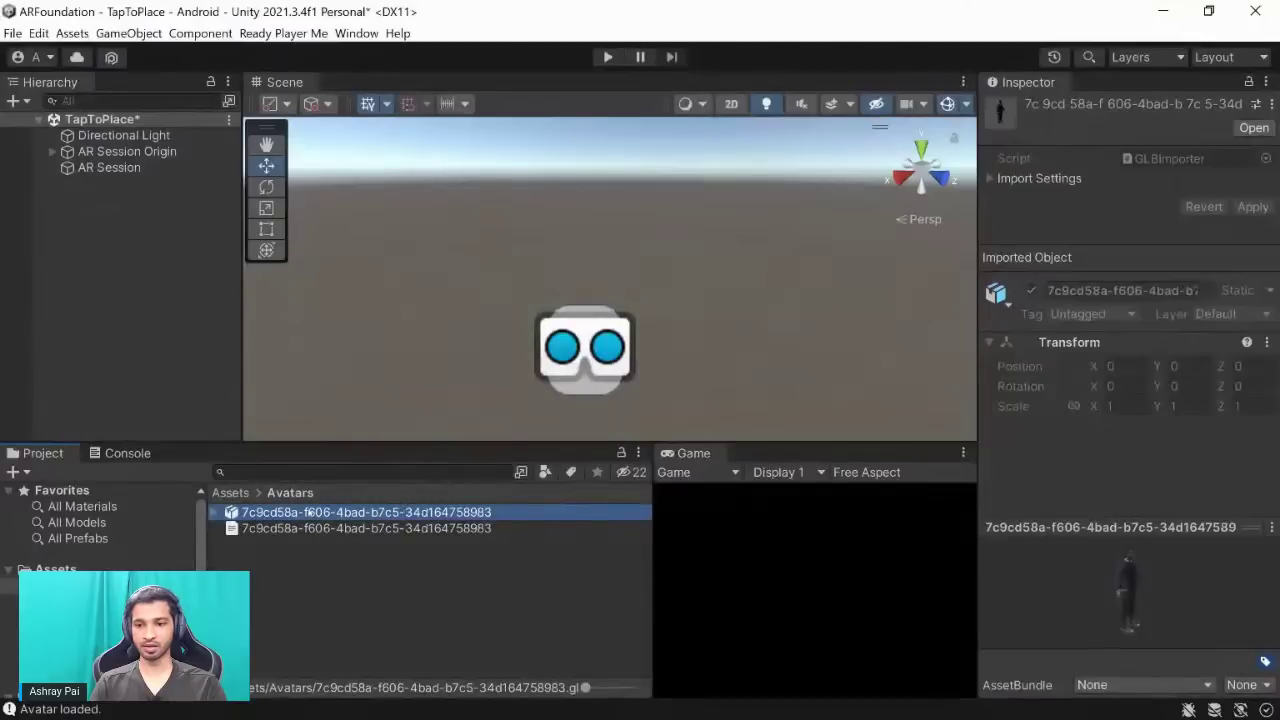
drag(308, 512, 93, 233)
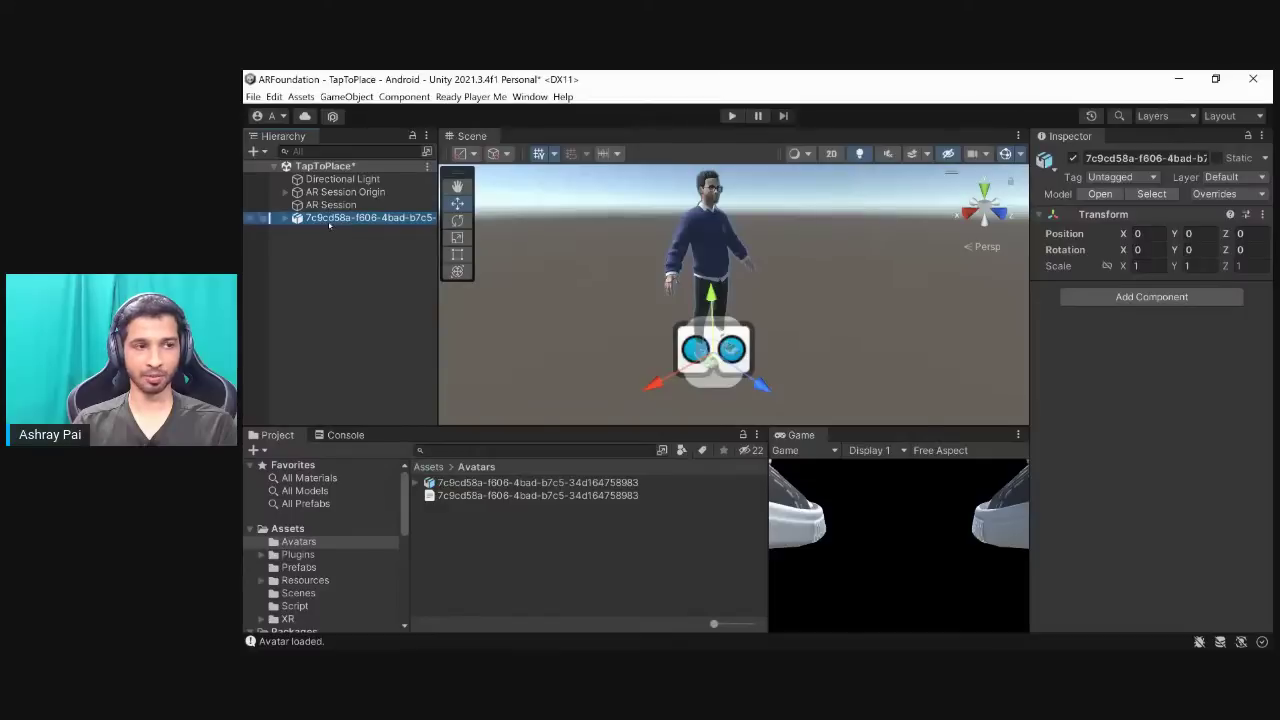
Set the avatar's scale to 0.3 on the X, Y and Z axes.
click(1140, 265)
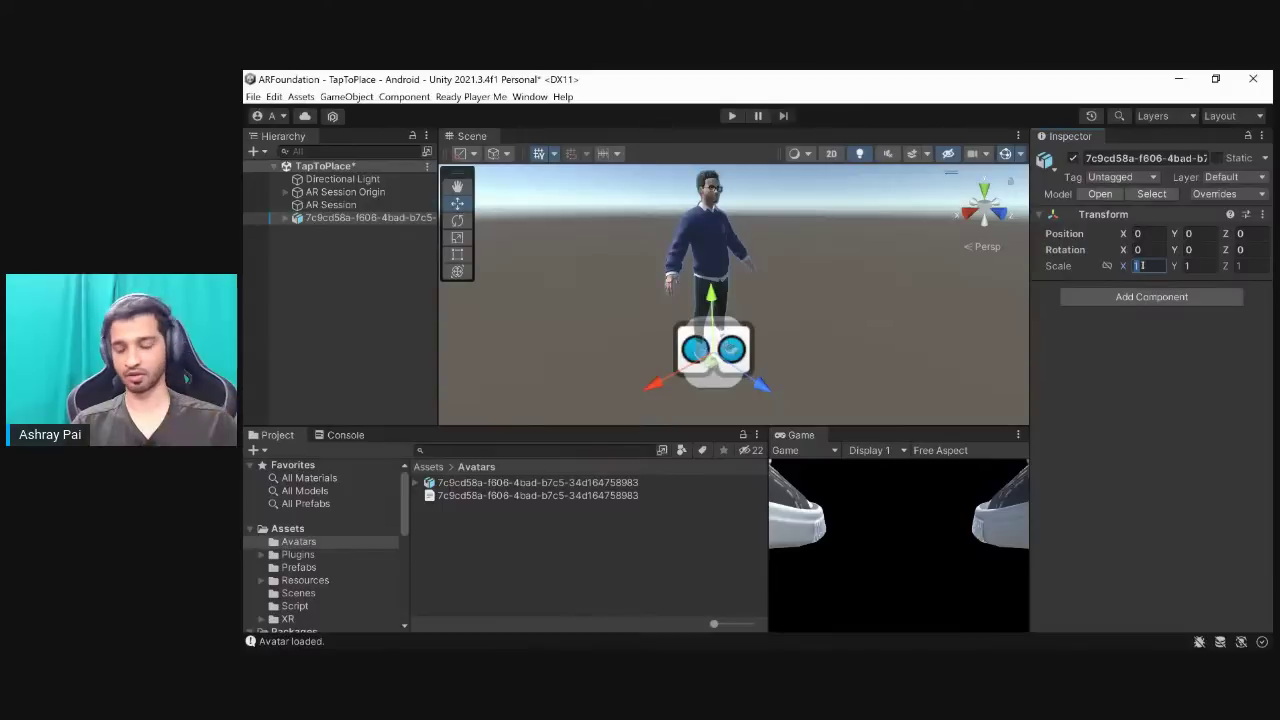
text(0.3)
key(Tab)
text(0.23)
key(BackSpace)
key(BackSpace)
text(3)
key(Tab)
text(0.3)
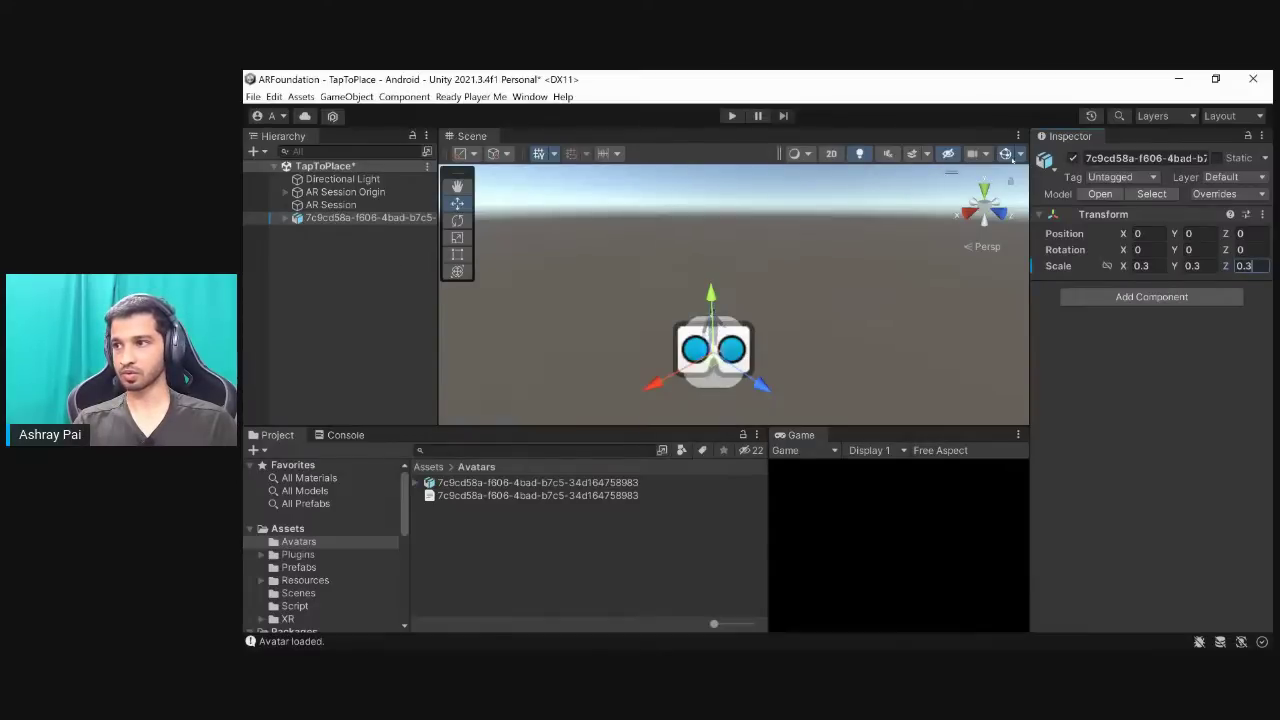
key(Return)
key(f)
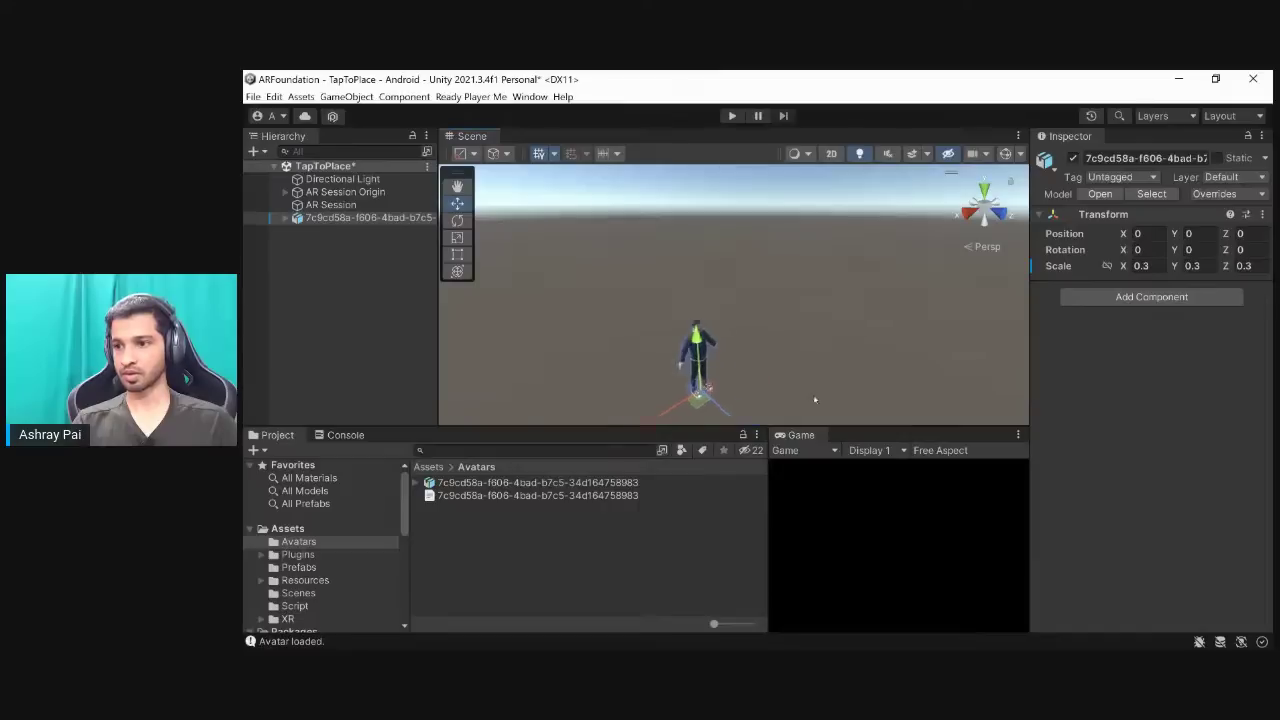
key(w)
scroll(797, 306, up, 2)
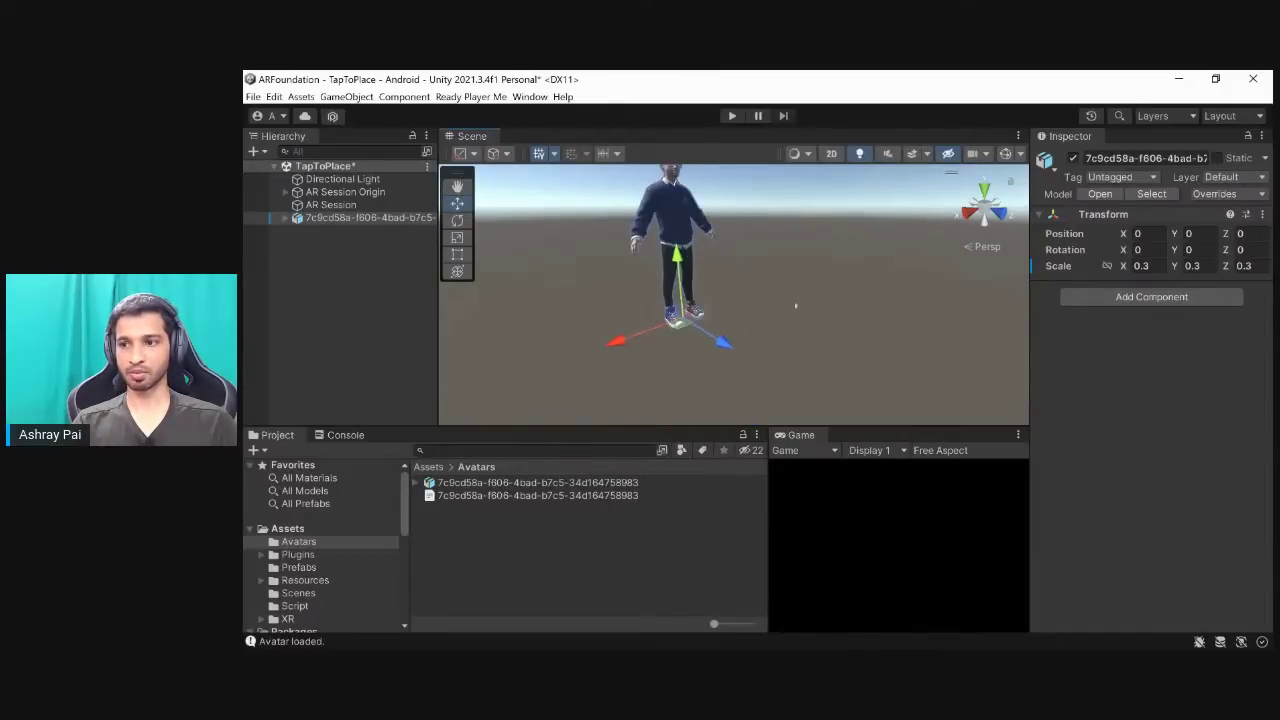
Move the whole avatar along the Z axis to a position of about 0.597.
alt+drag(739, 280, 840, 330)
click(811, 323)
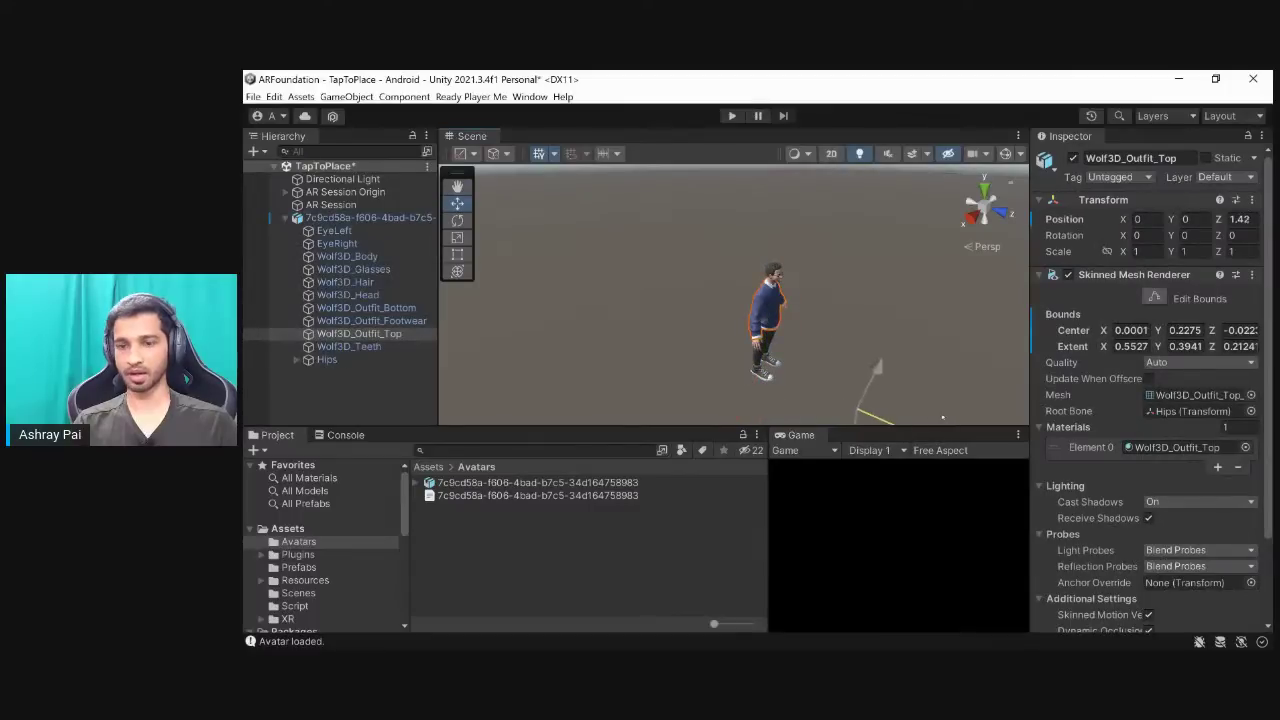
click(366, 218)
drag(765, 372, 910, 407)
middle_drag(910, 406, 835, 280)
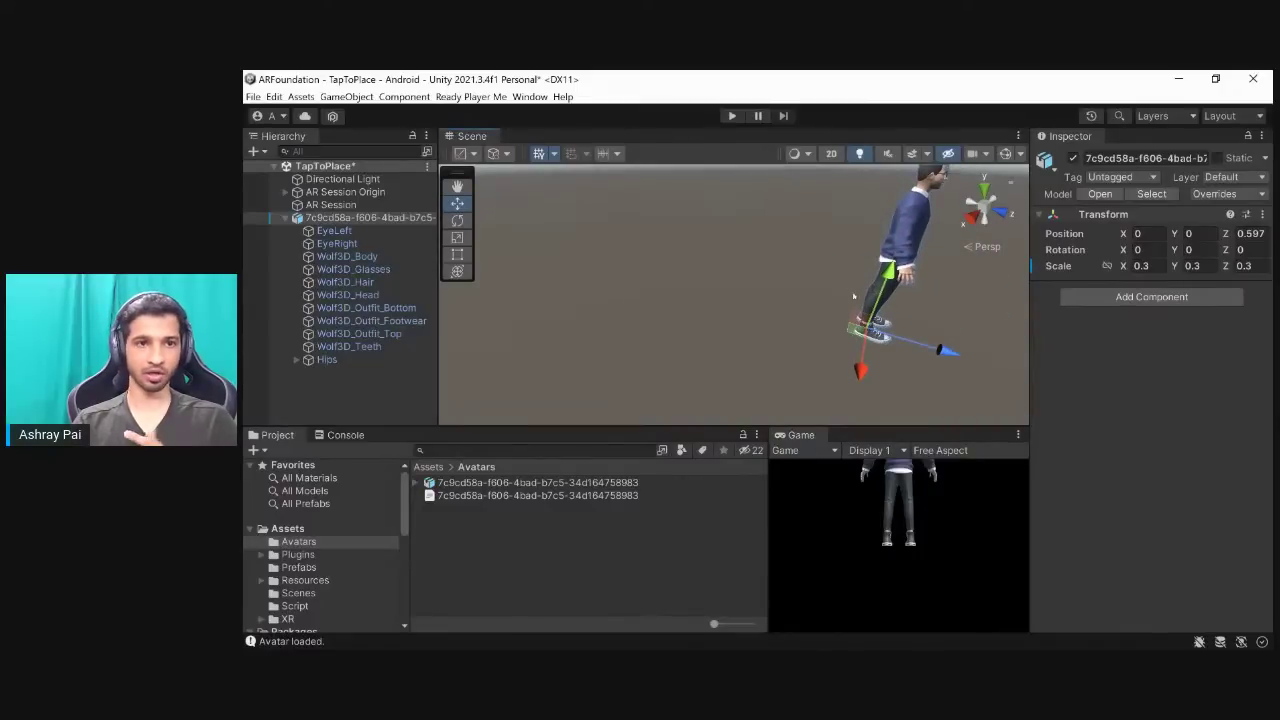
Set the avatar's Y rotation to 180 and its Z position to 0, and collapse its hierarchy.
click(1195, 249)
text(180)
alt+drag(713, 363, 722, 278)
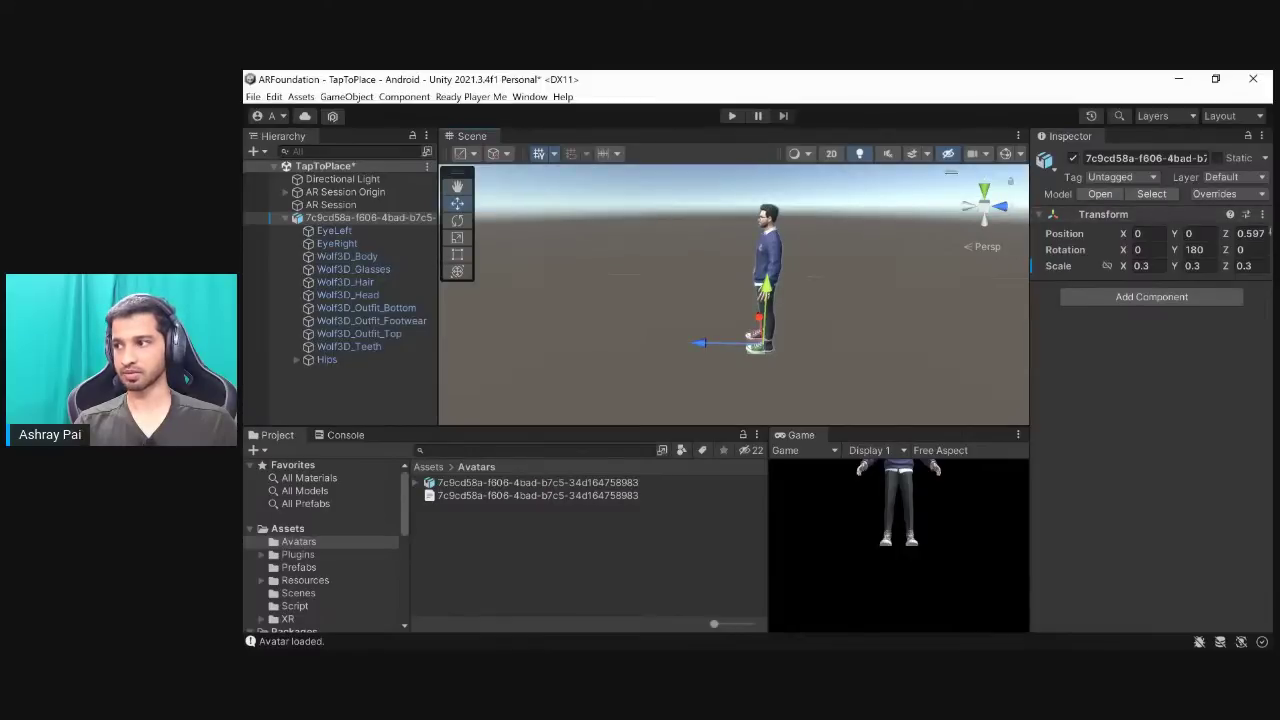
click(1251, 233)
text(0)
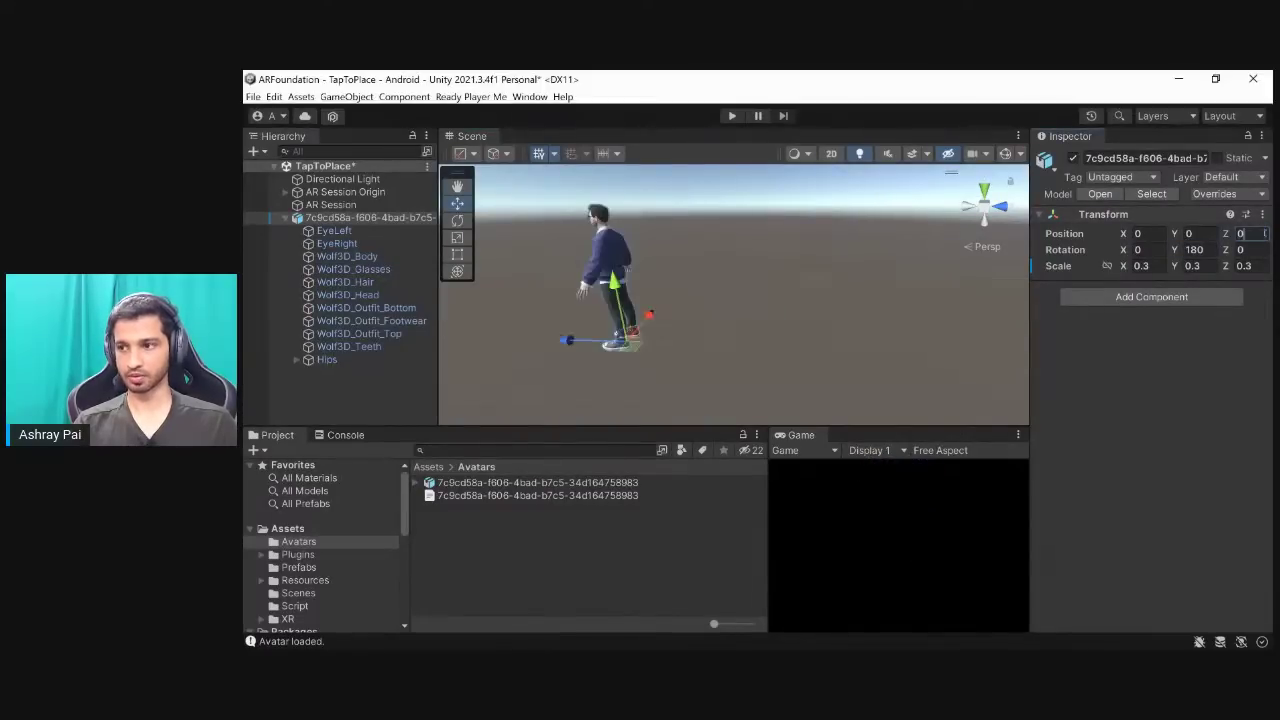
click(285, 217)
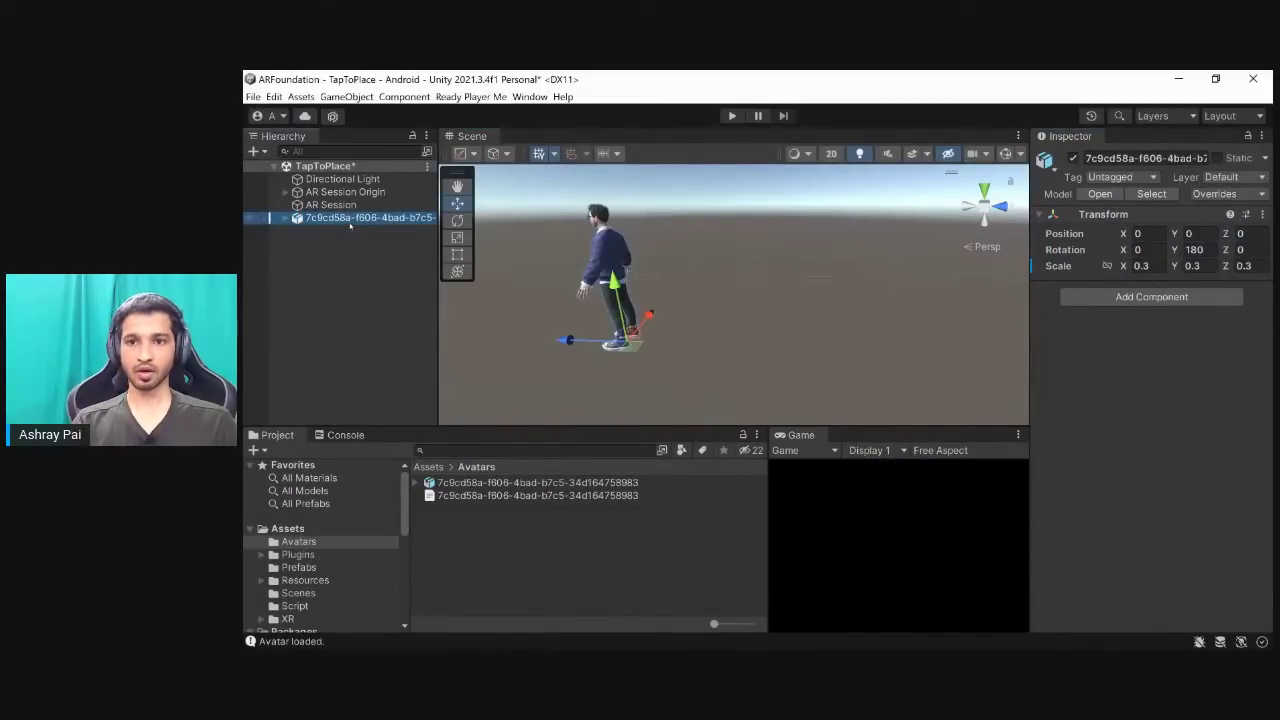
Rename the avatar object in the scene hierarchy as MyAvatar.
click(348, 232)
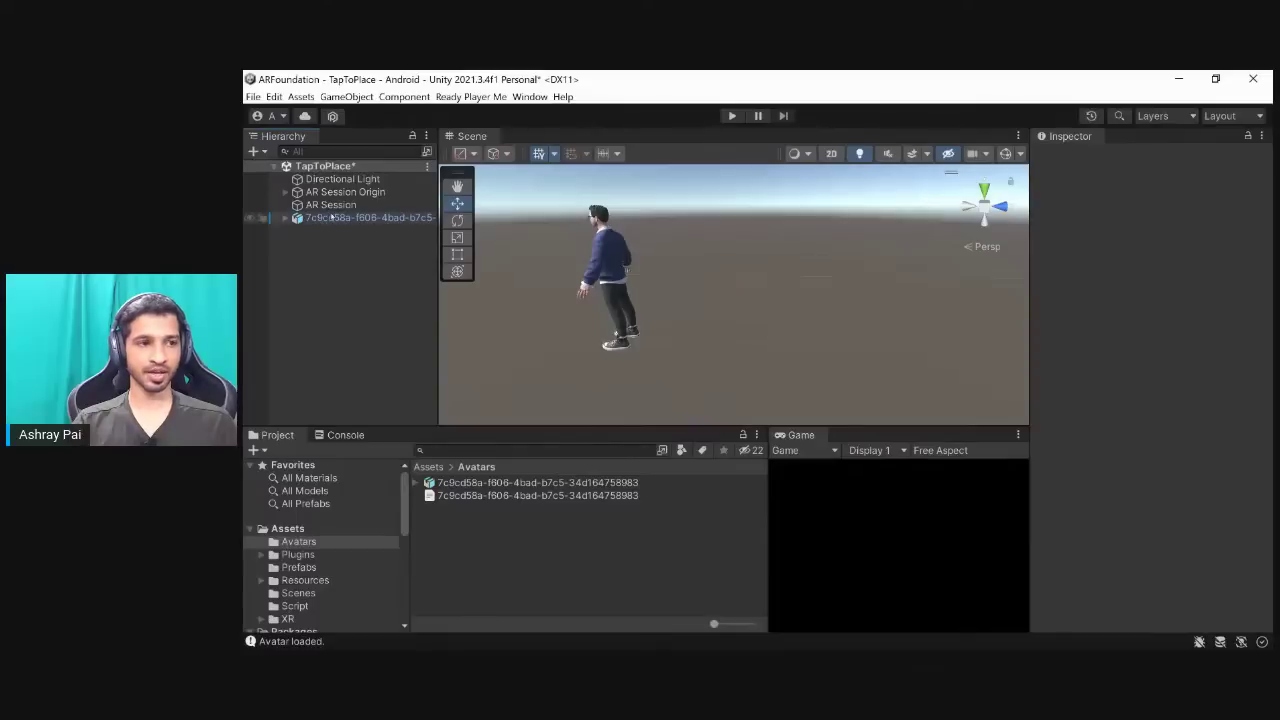
click(338, 218)
key(F2)
text(MyAvatar)
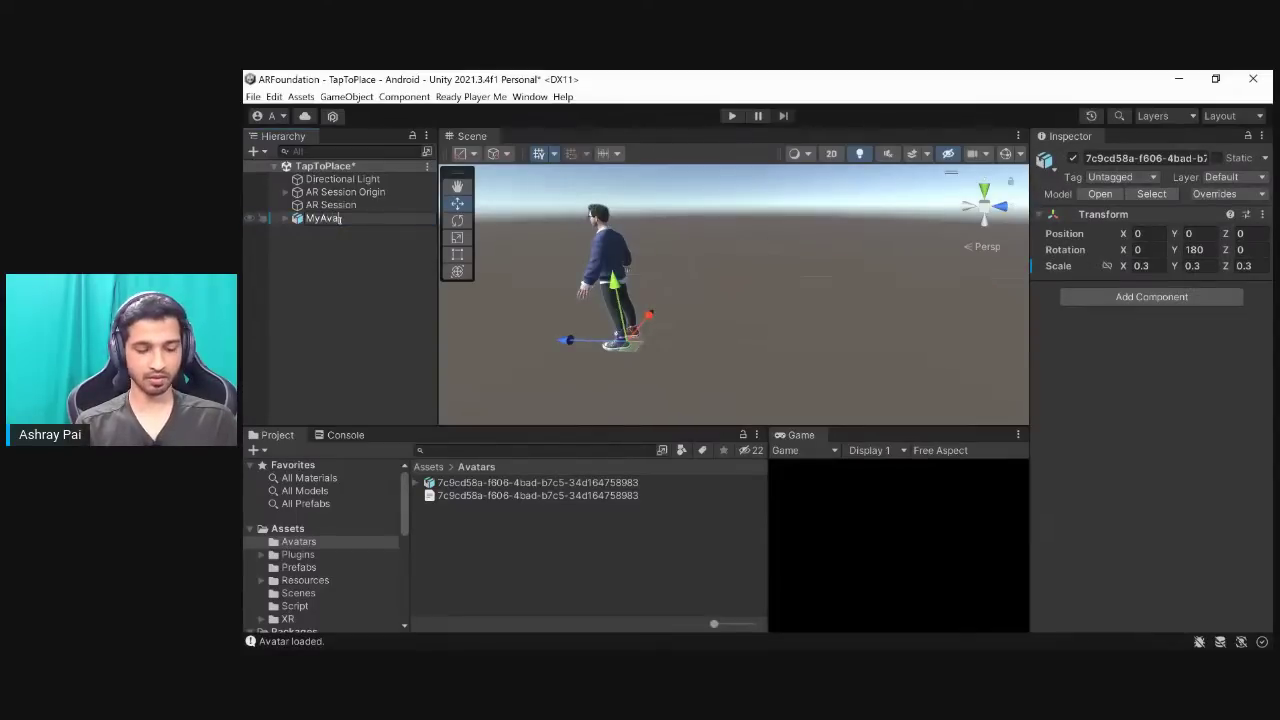
click(355, 265)
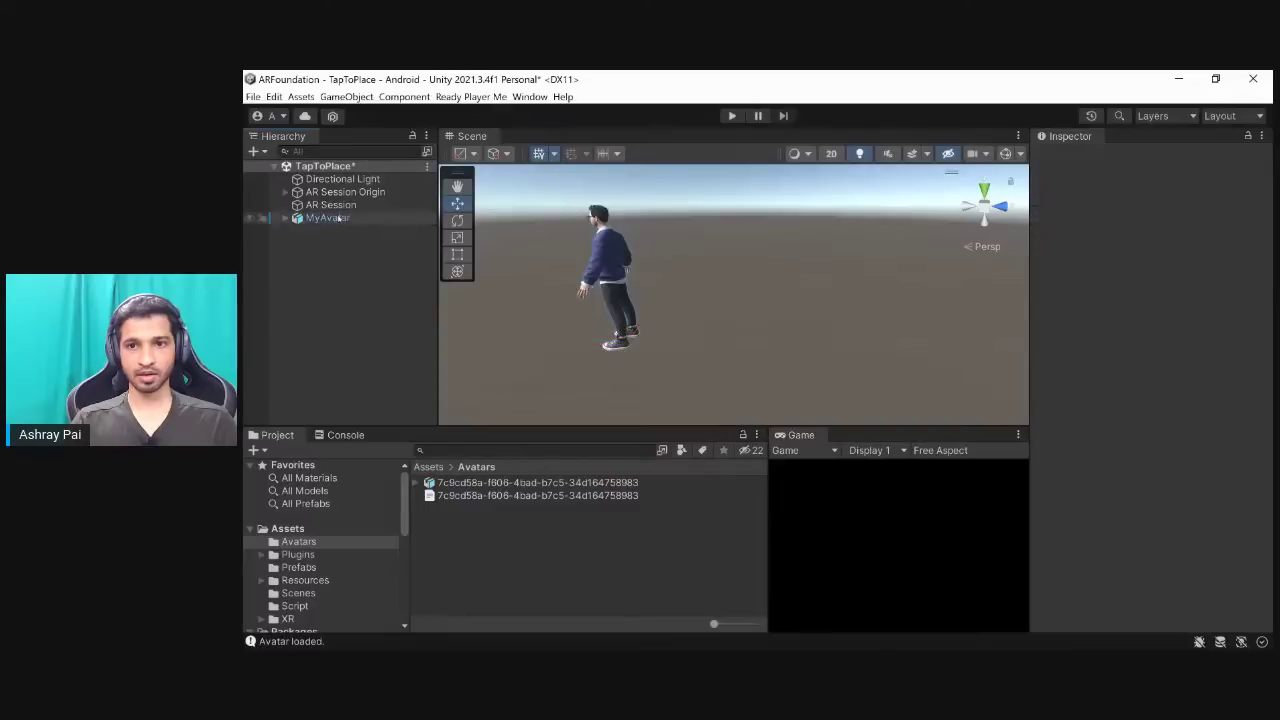
Save MyAvatar as a prefab variant in the Avatars folder and delete its instance from the scene.
drag(460, 537, 501, 511)
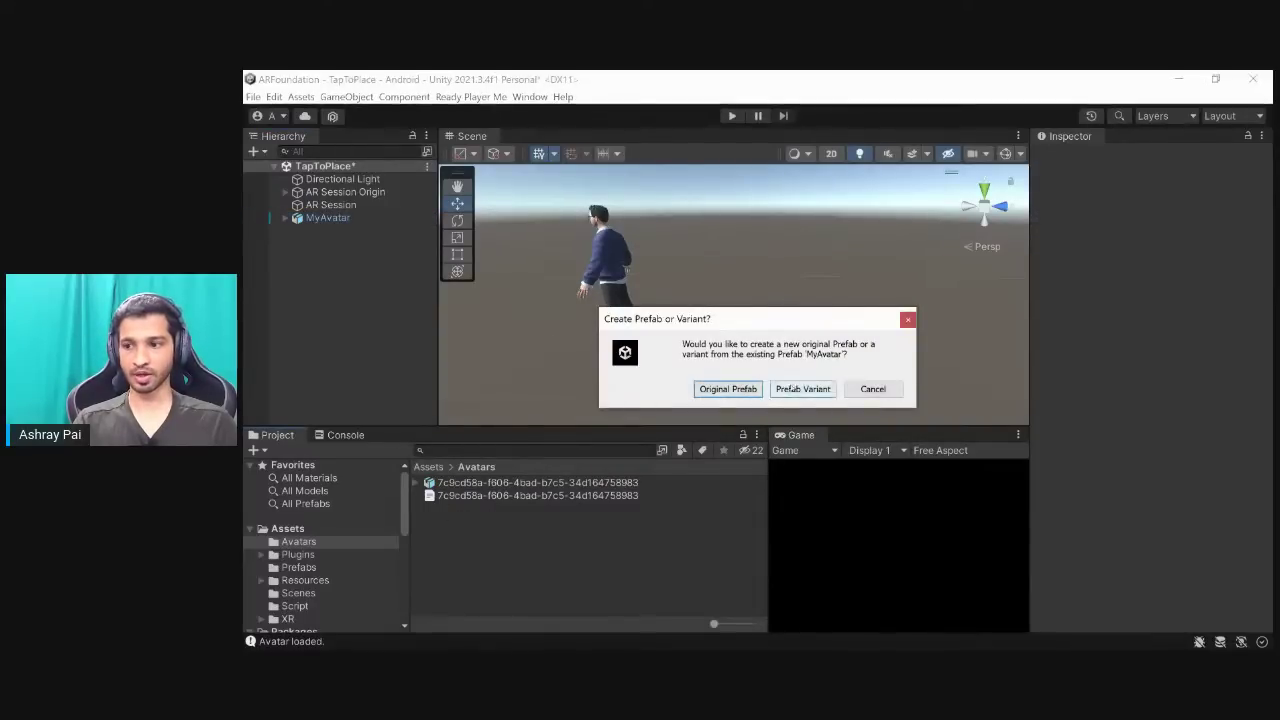
click(805, 388)
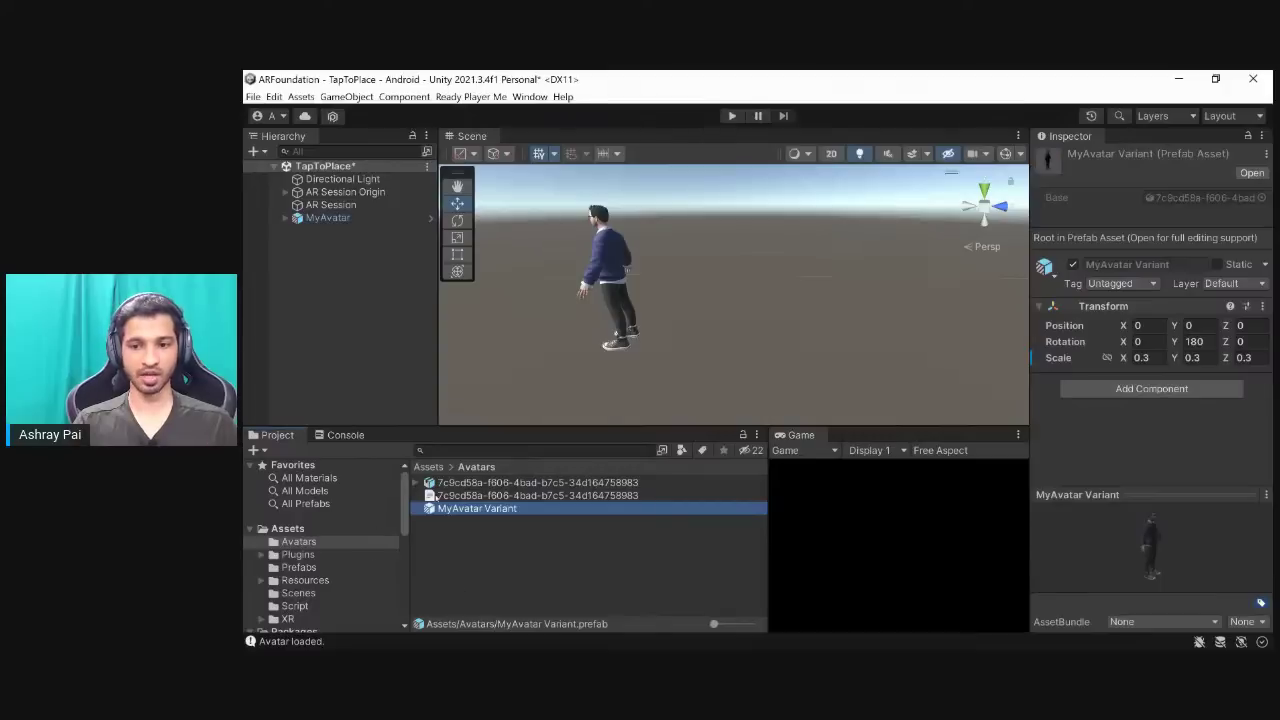
click(483, 483)
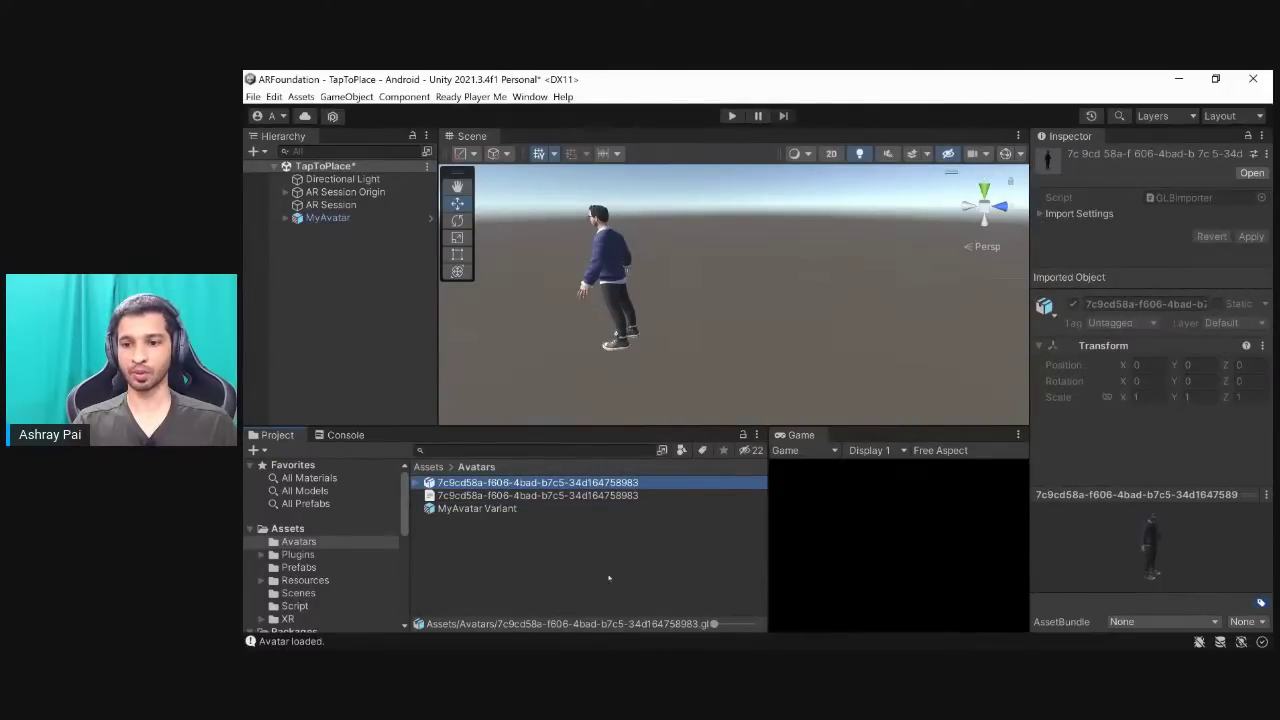
click(490, 509)
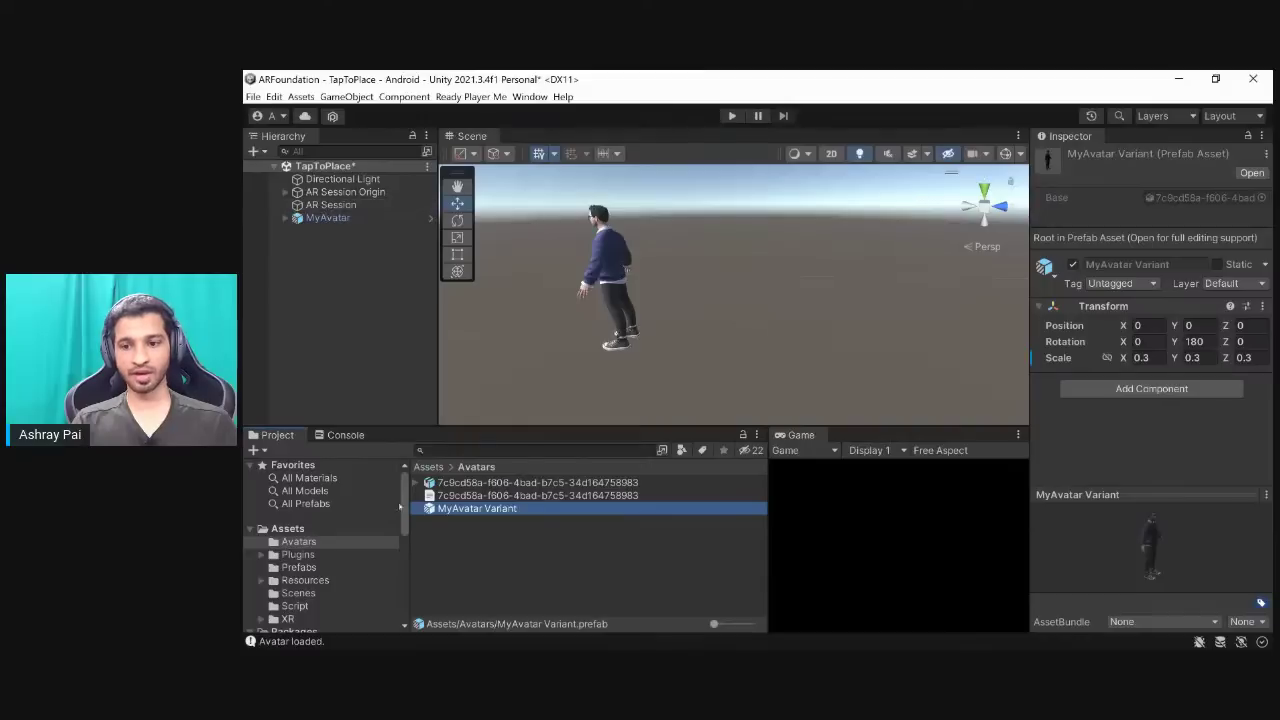
click(475, 560)
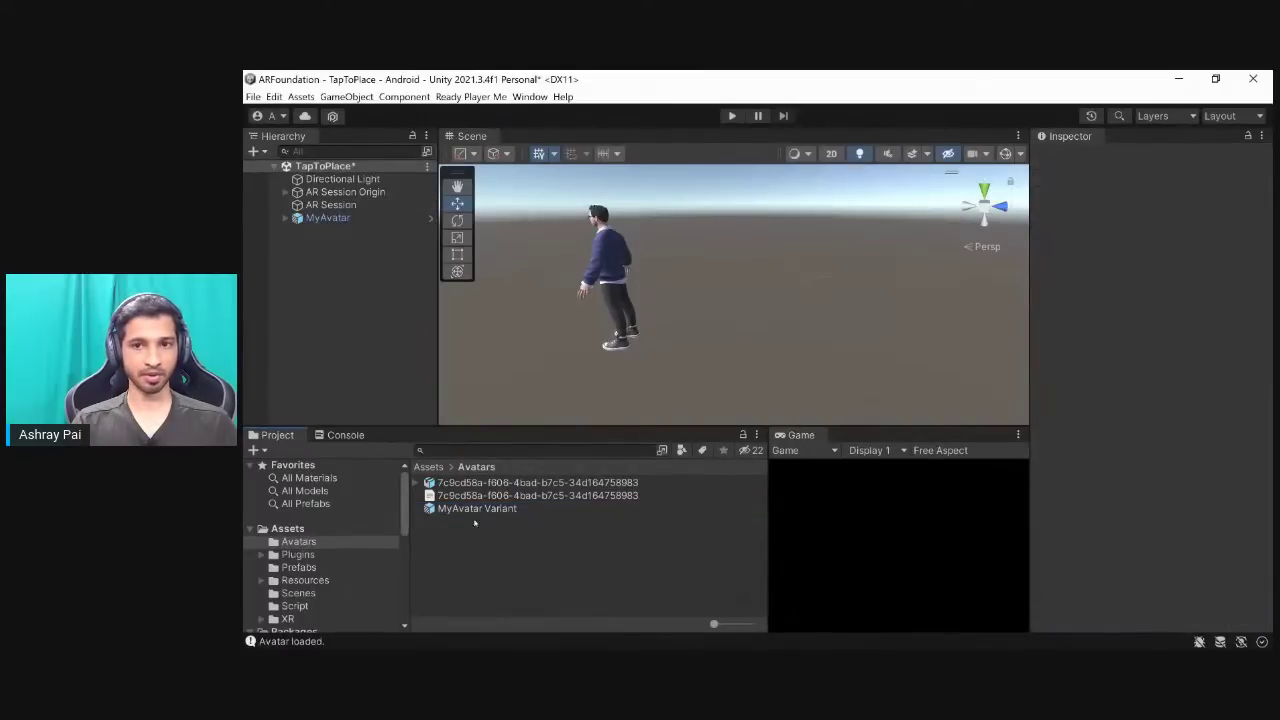
click(330, 218)
key(Delete)
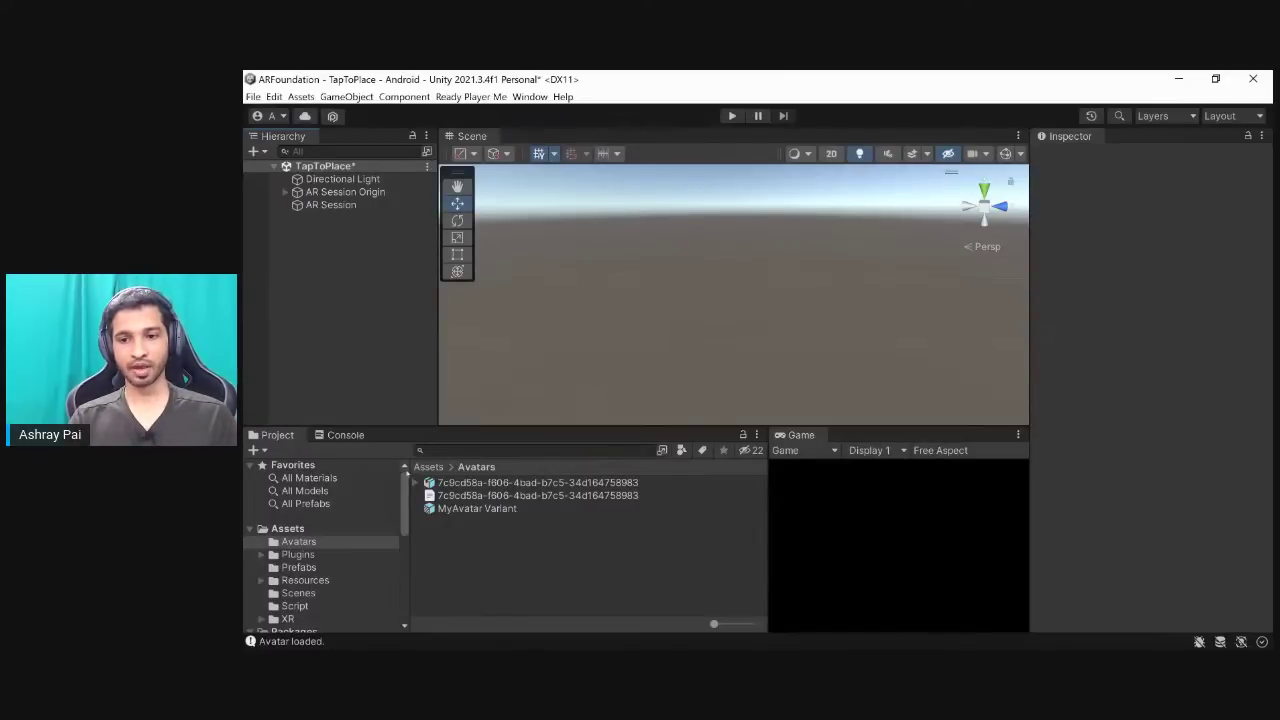
Open the TapToPlace script from the Assets Script folder in Visual Studio.
click(428, 467)
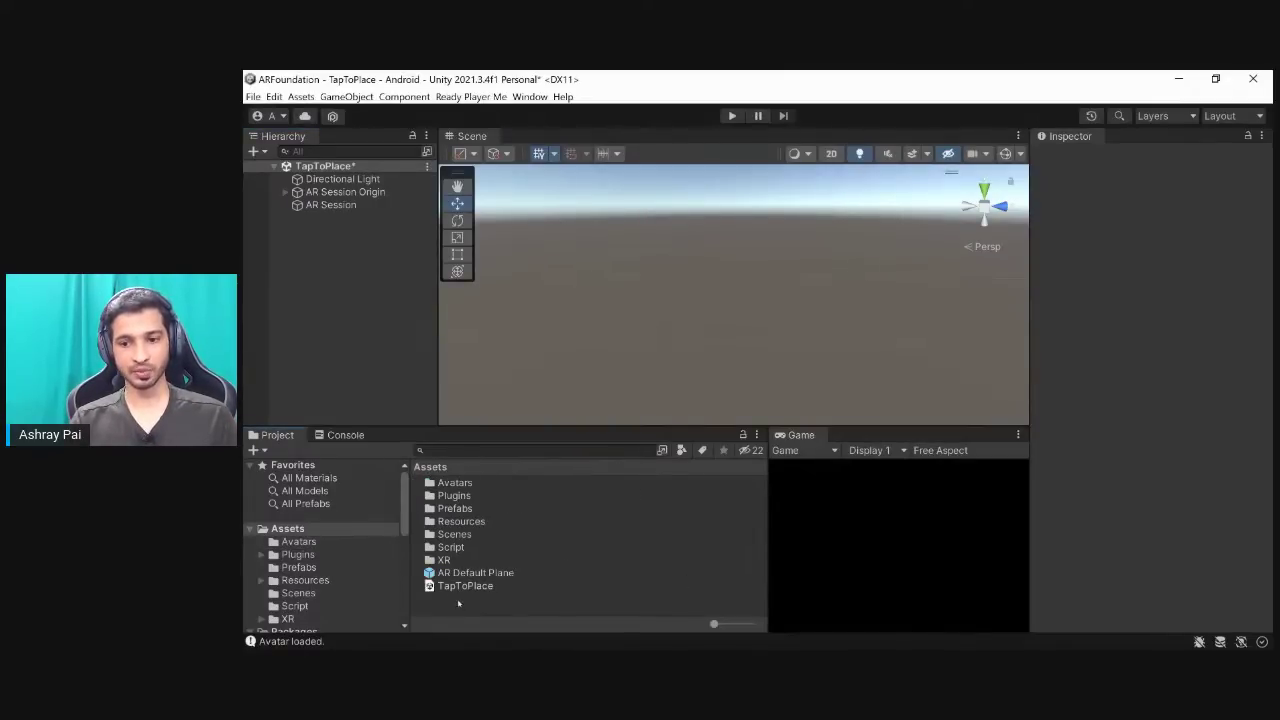
double_click(452, 546)
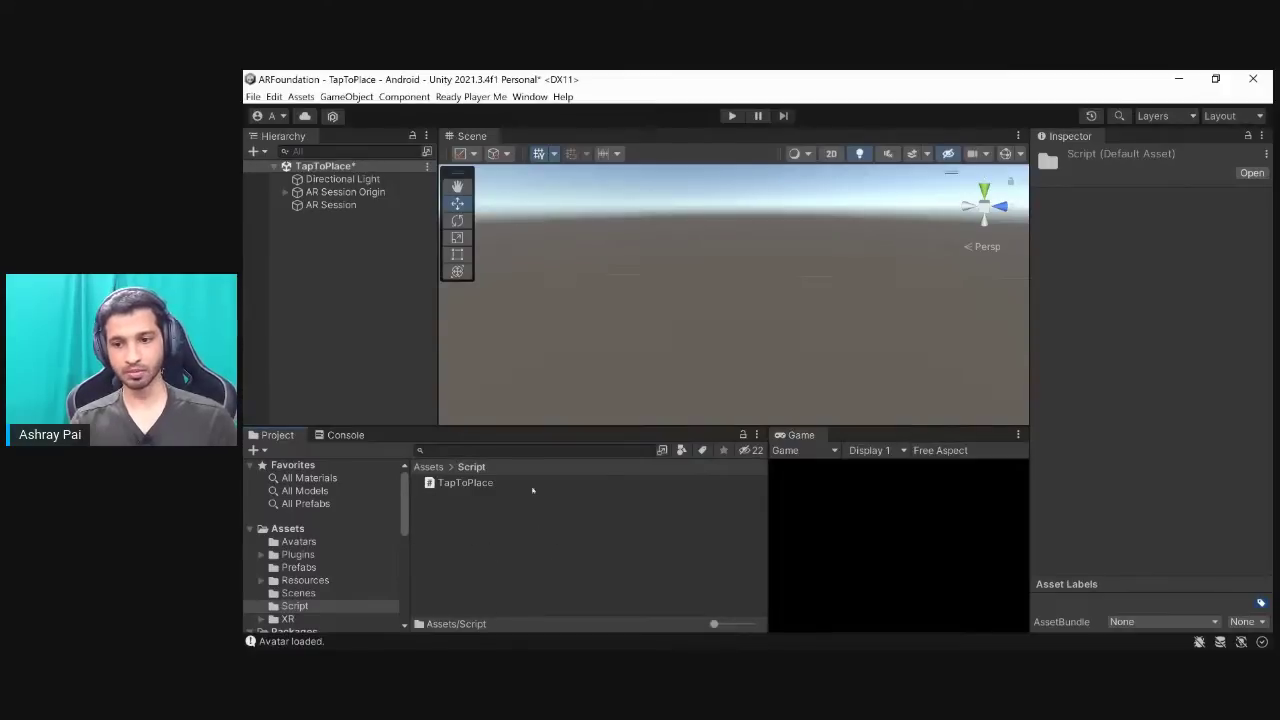
double_click(452, 483)
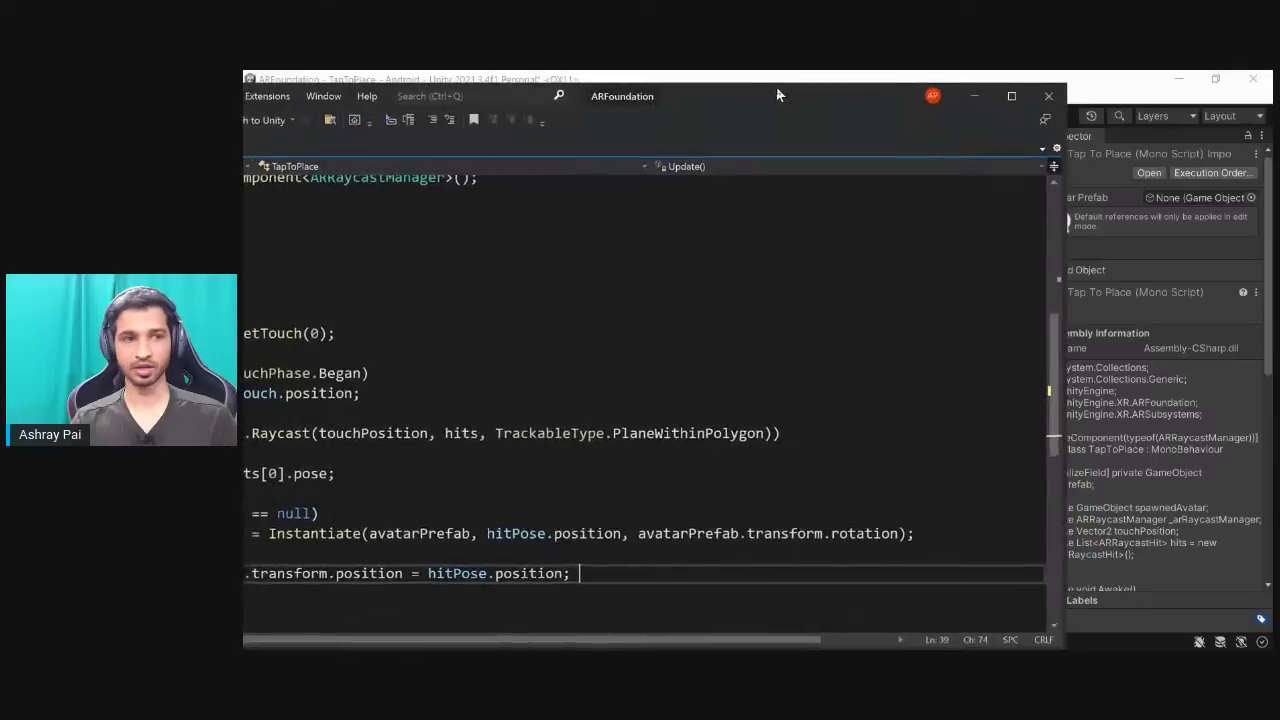
Review the TapToPlace script from its using directives down to the Input.GetTouch call in Update.
scroll(750, 390, up, 7)
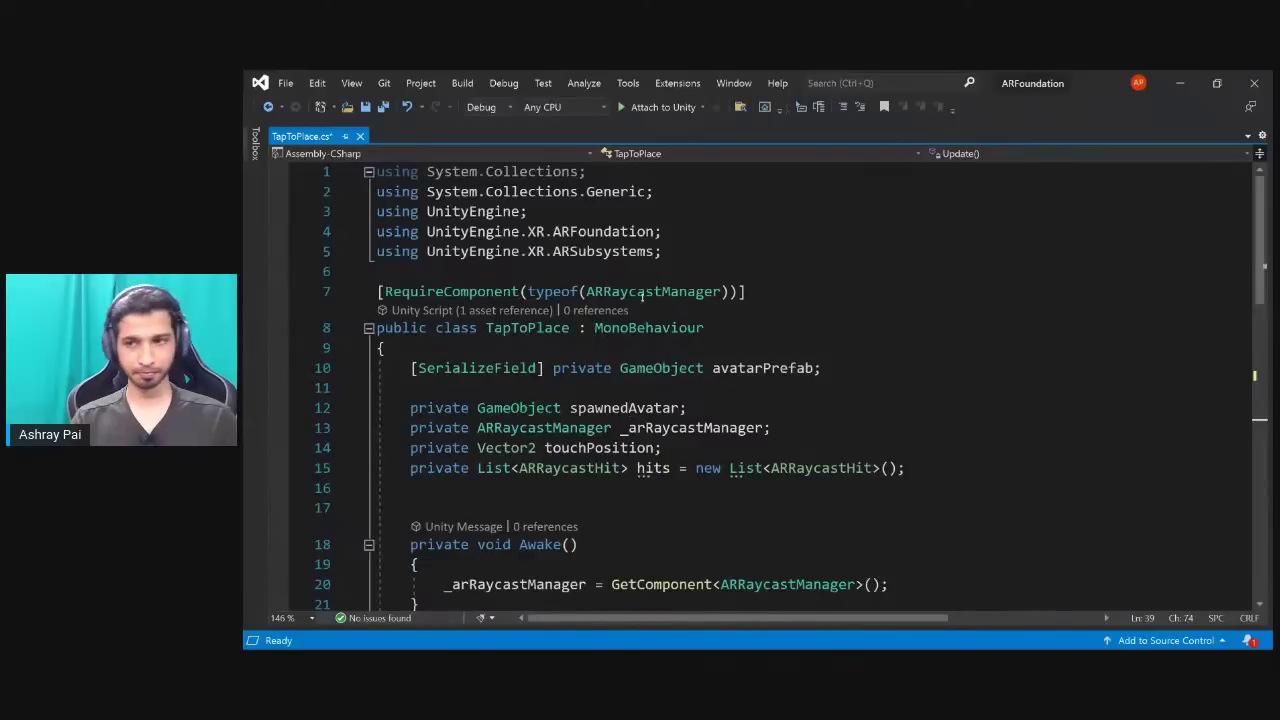
click(675, 256)
drag(675, 256, 376, 172)
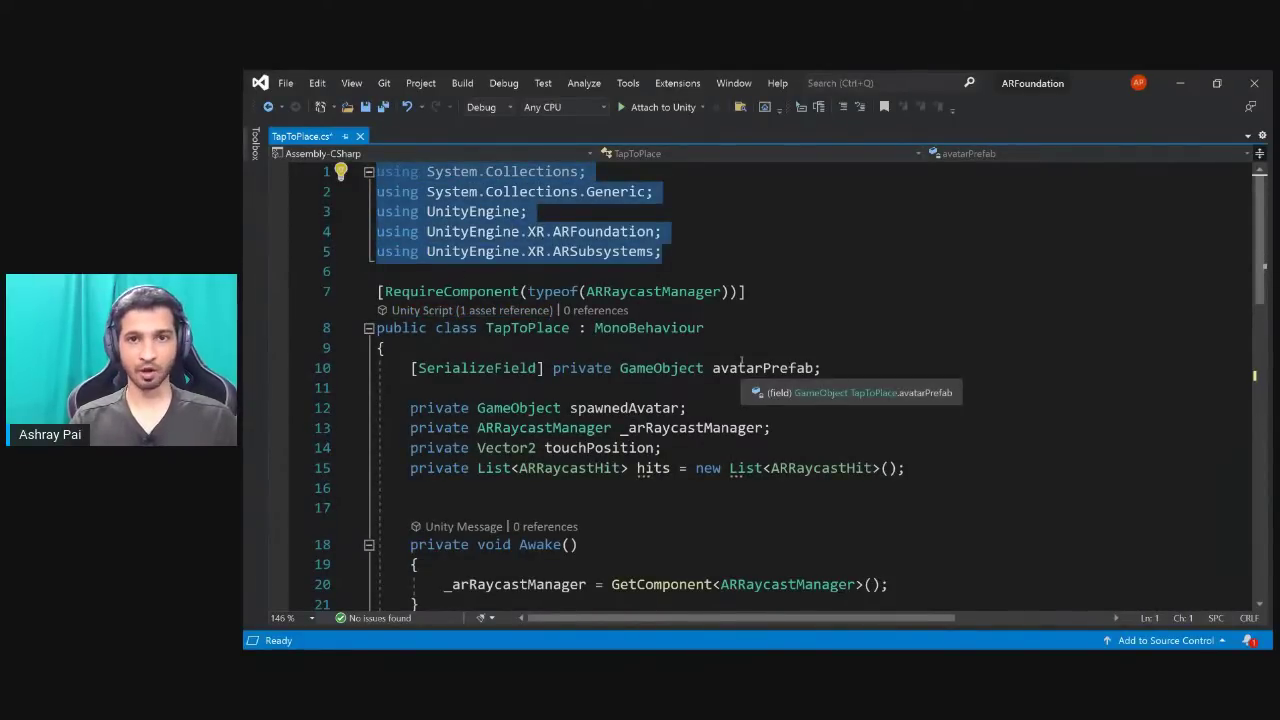
scroll(651, 418, down, 3)
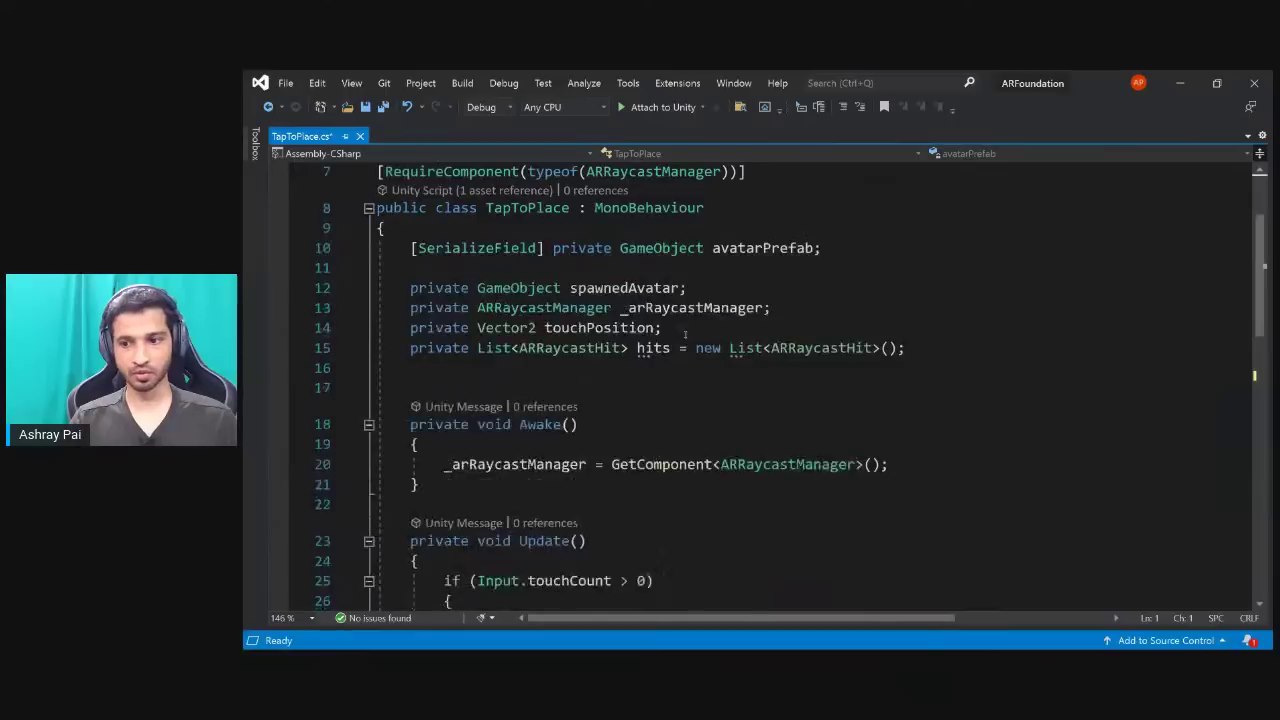
scroll(690, 490, down, 2)
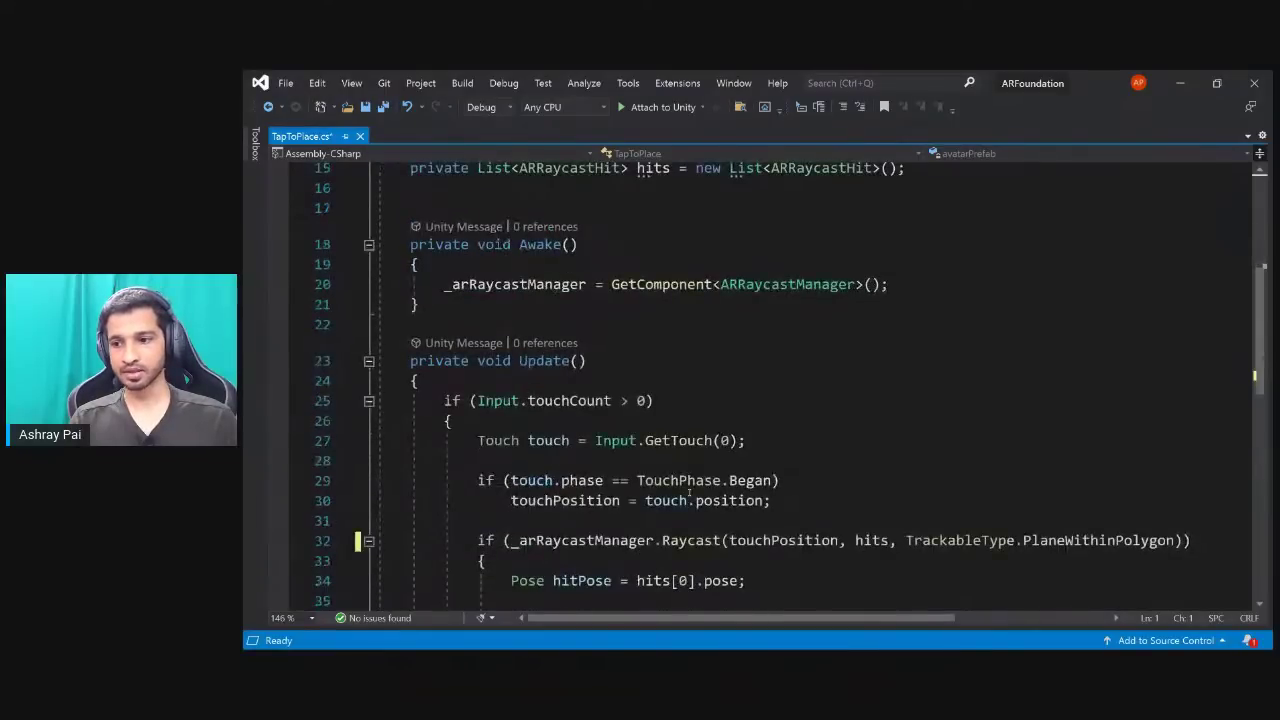
double_click(617, 440)
double_click(668, 440)
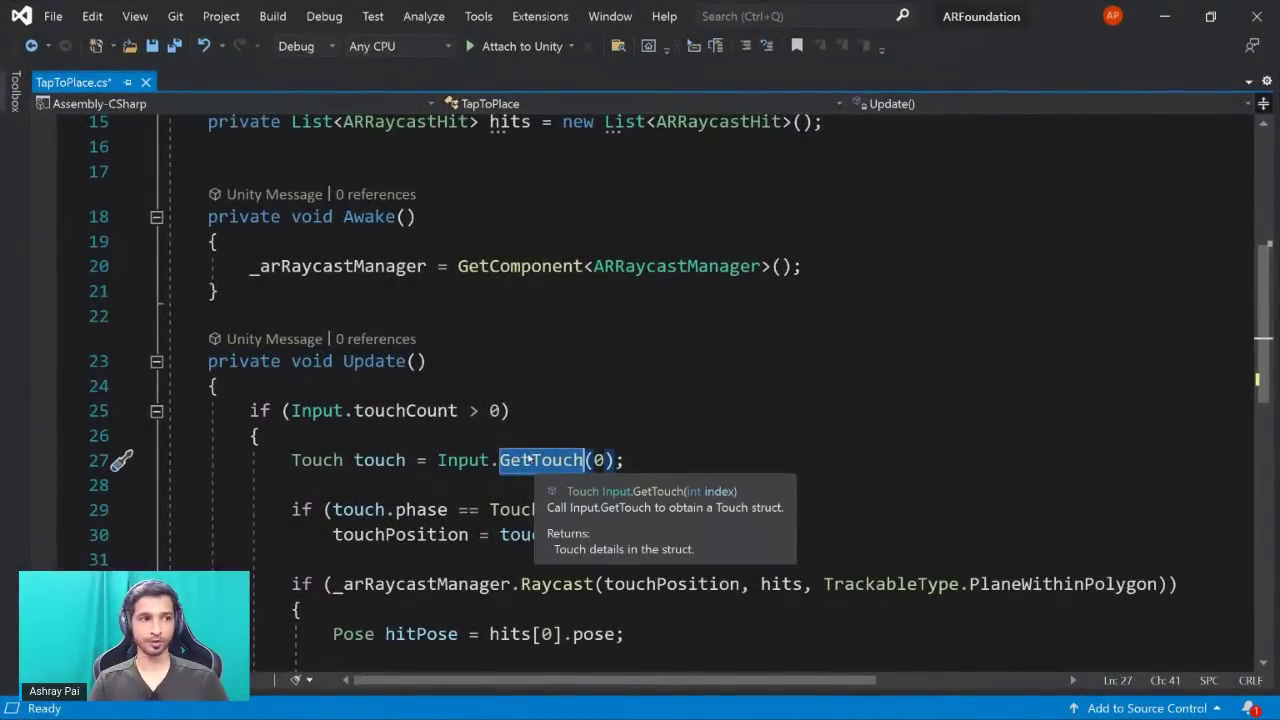
Examine the using directives, the RequireComponent attribute for ARRaycastManager and the TapToPlace class declaration.
scroll(528, 458, up, 5)
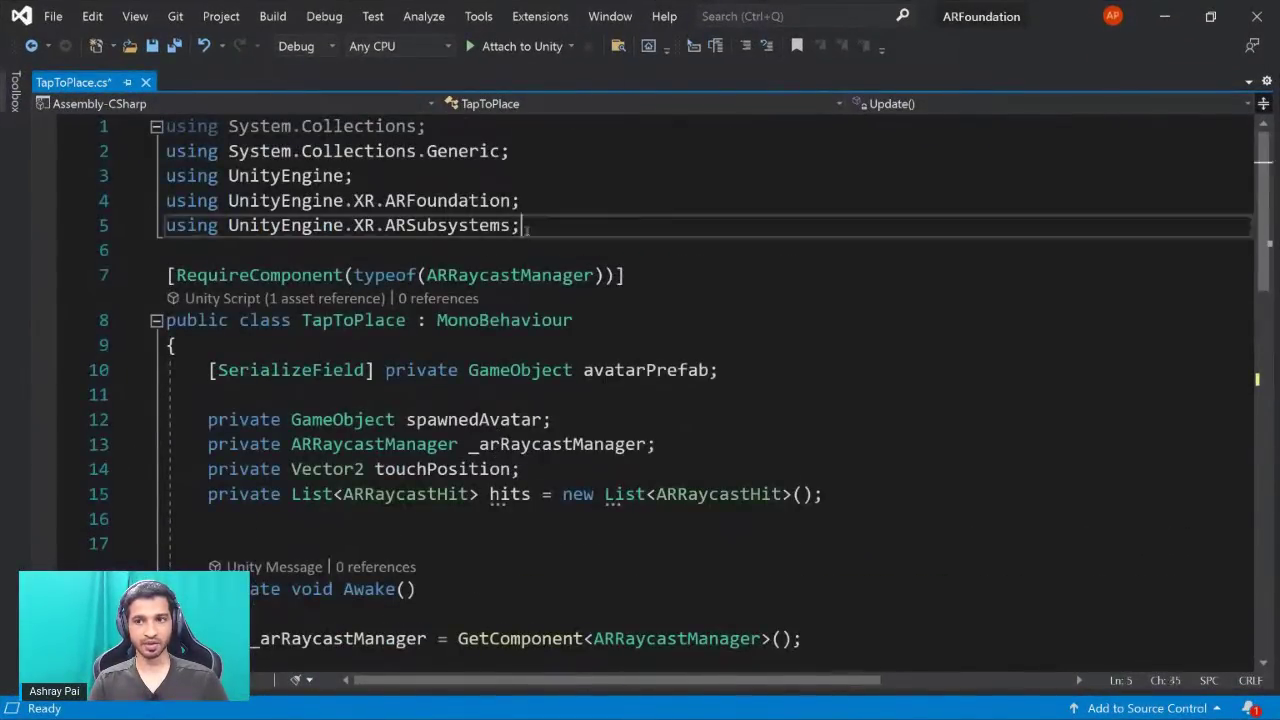
drag(522, 228, 166, 126)
click(442, 420)
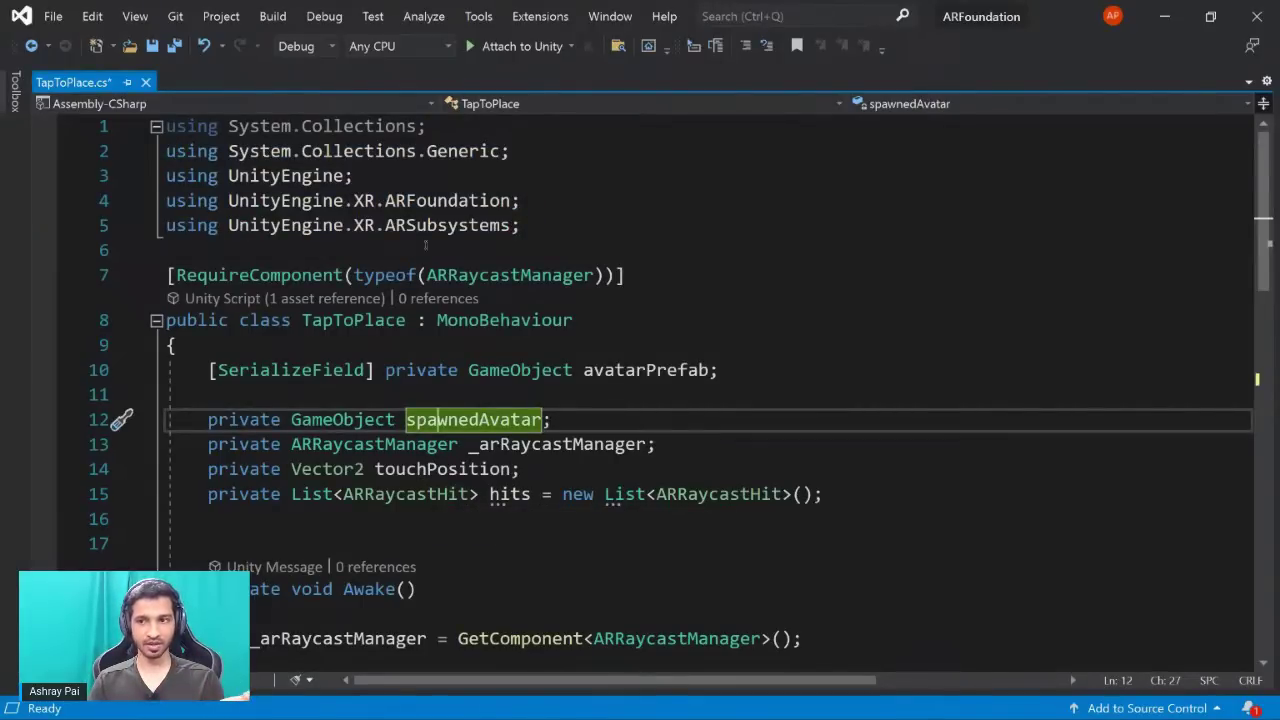
drag(520, 228, 169, 117)
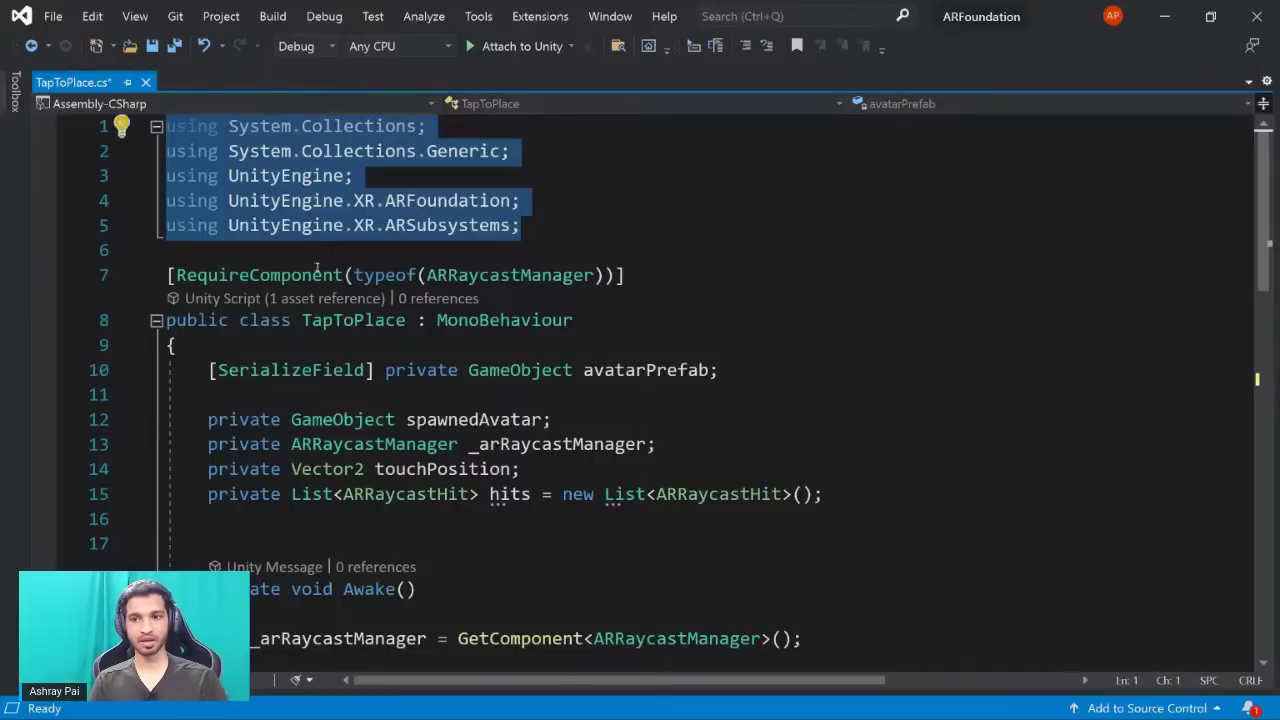
scroll(330, 300, down, 1)
click(284, 394)
drag(167, 200, 627, 210)
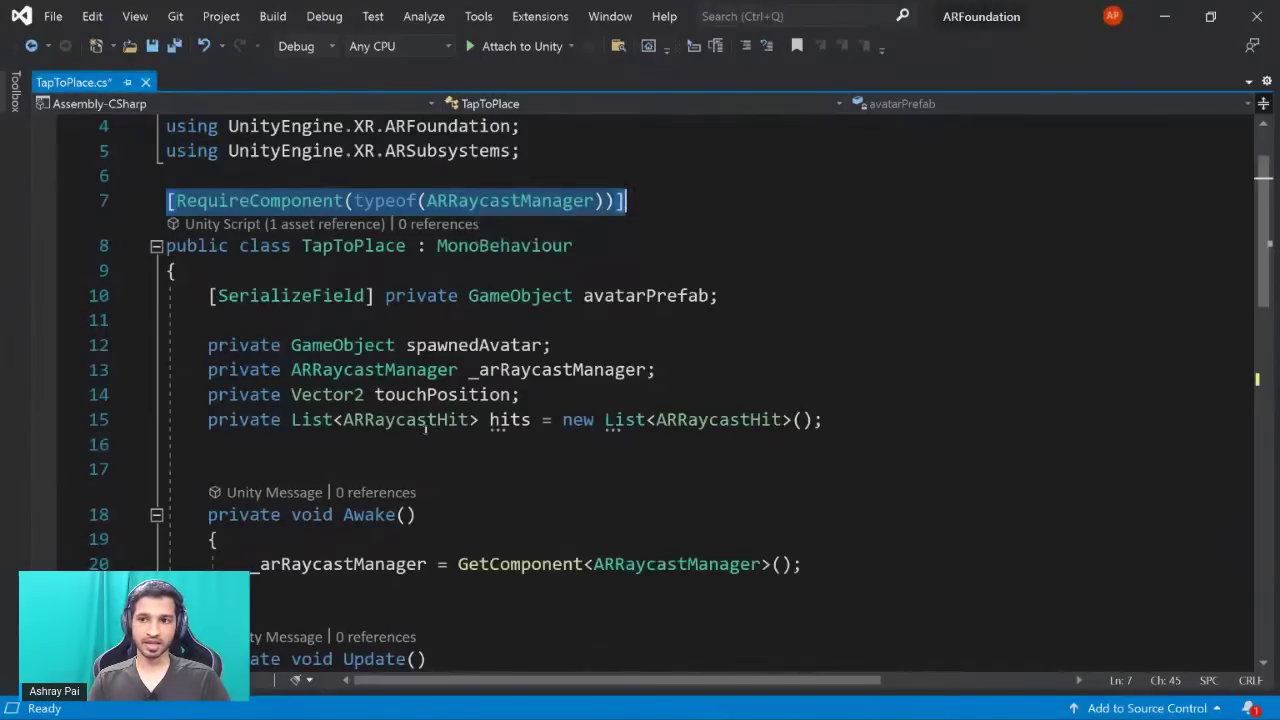
double_click(343, 250)
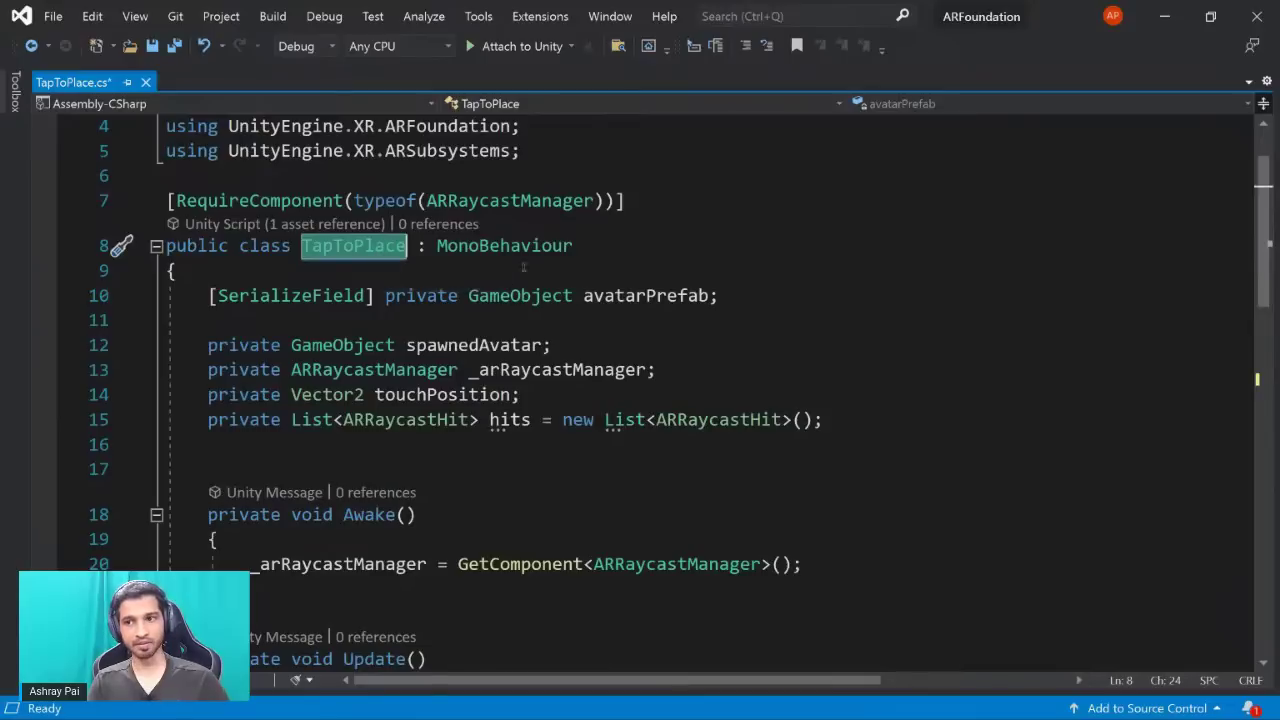
double_click(545, 203)
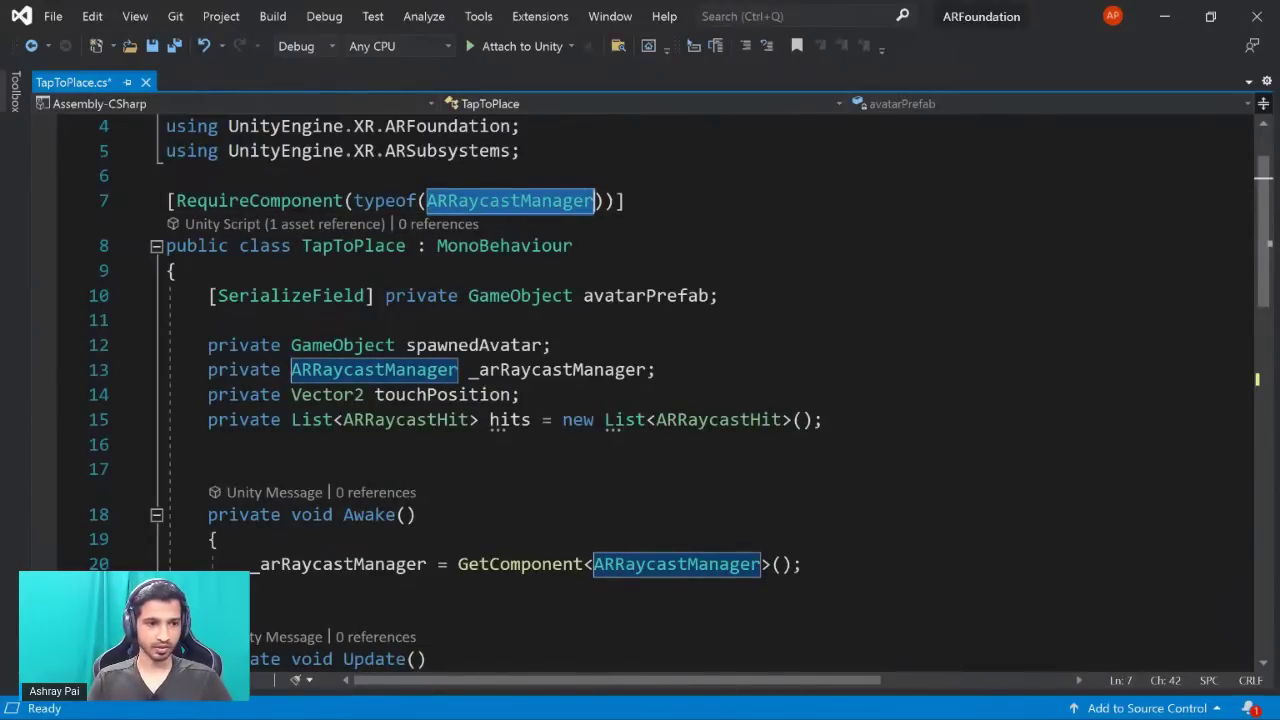
Switch to Unity and add an AR Raycast Manager component to AR Session Origin.
key(alt+Tab)
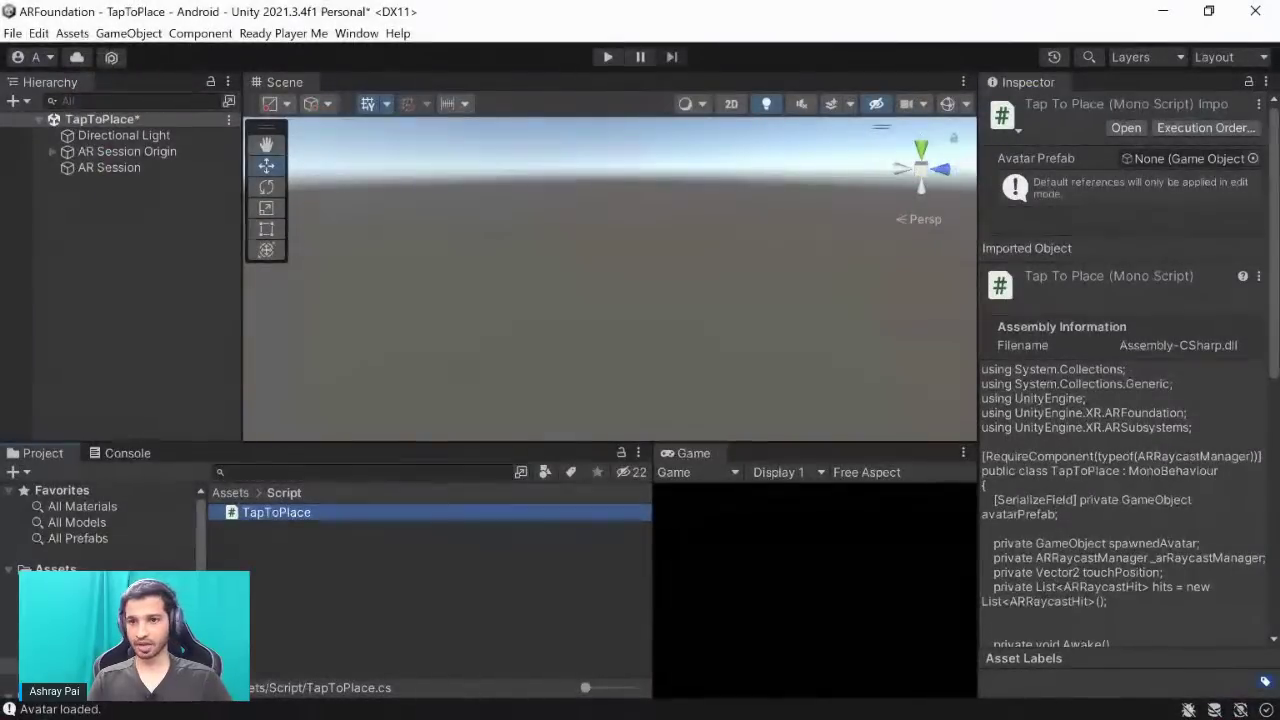
click(118, 151)
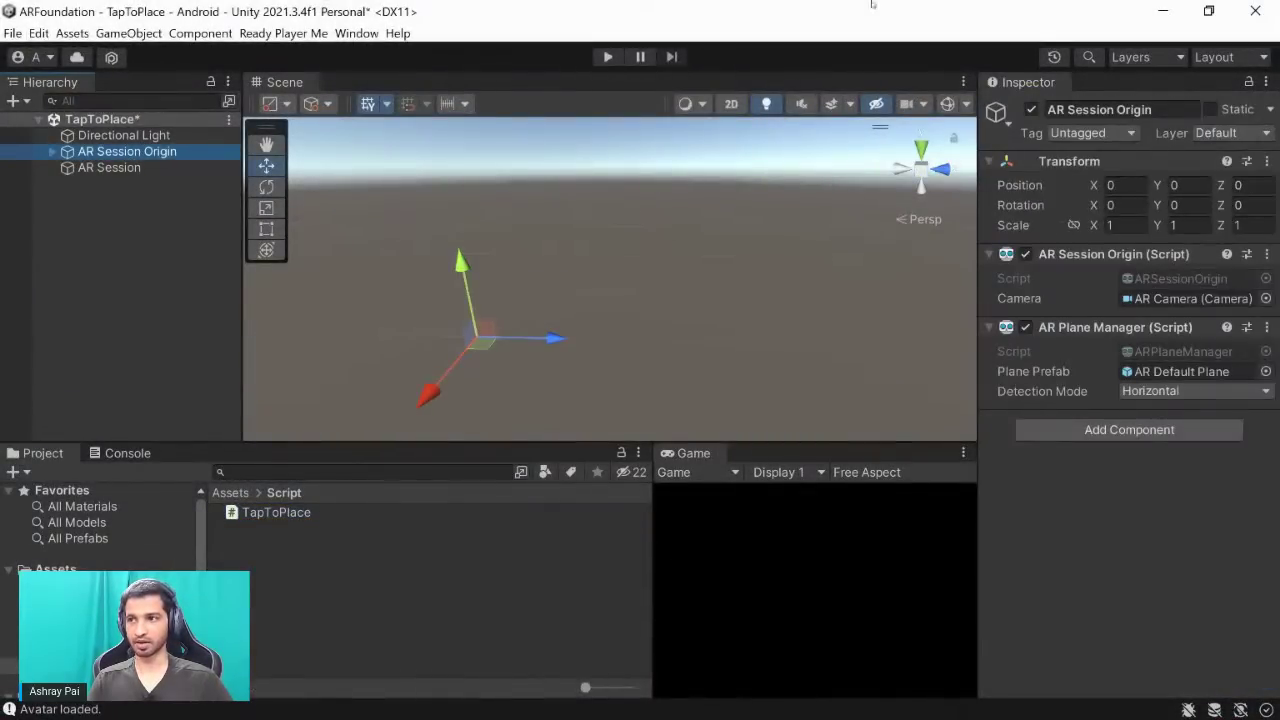
click(1118, 432)
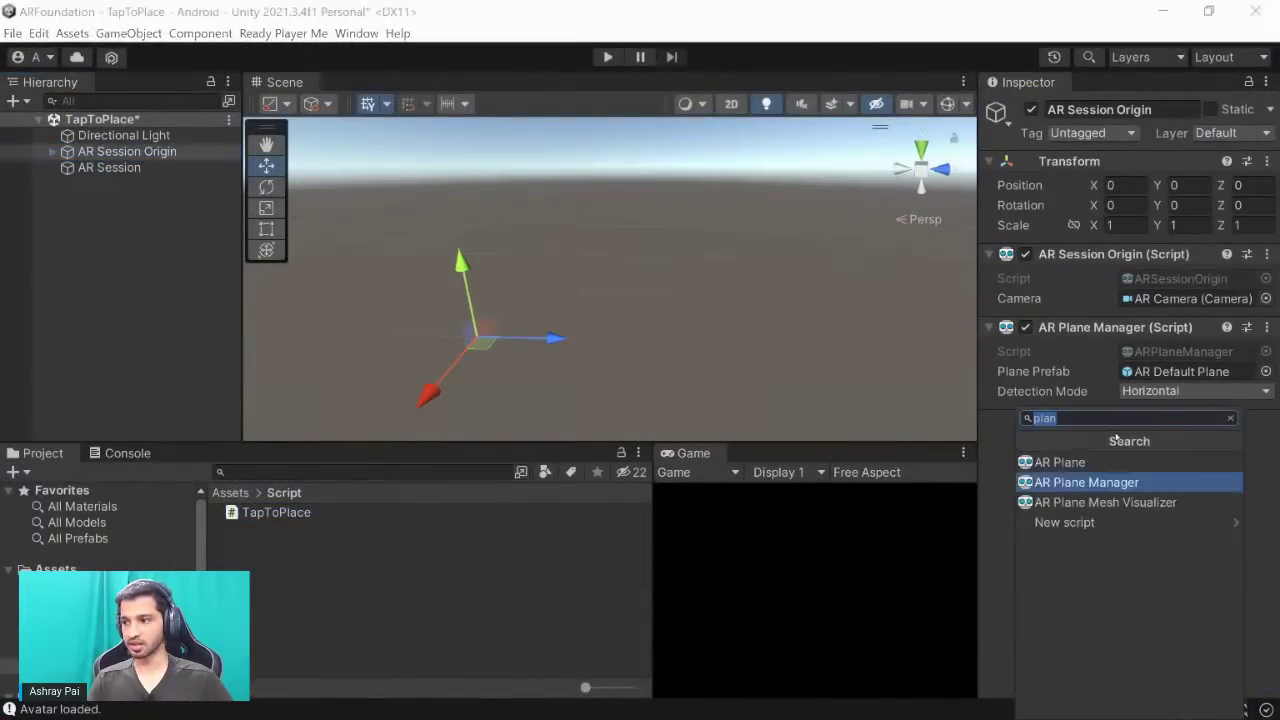
text(ar ray)
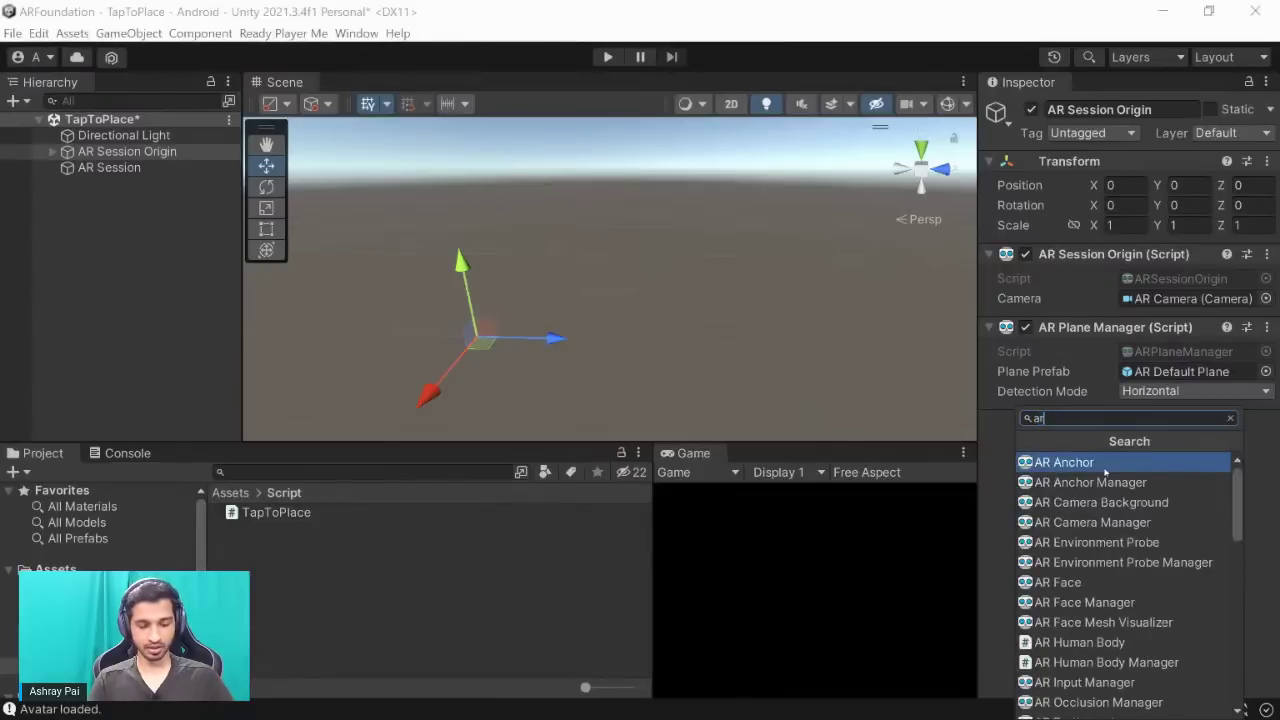
click(1104, 483)
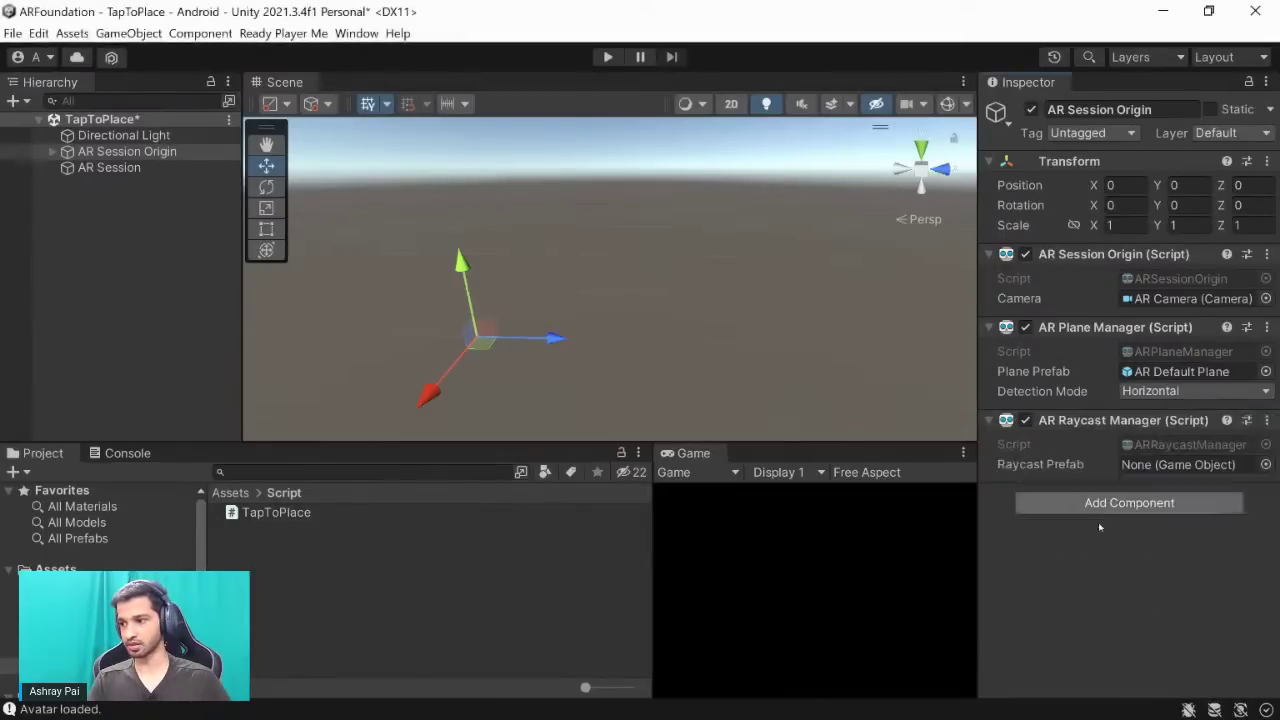
Attach the TapToPlace script from the Script folder to AR Session Origin.
click(1086, 503)
click(528, 563)
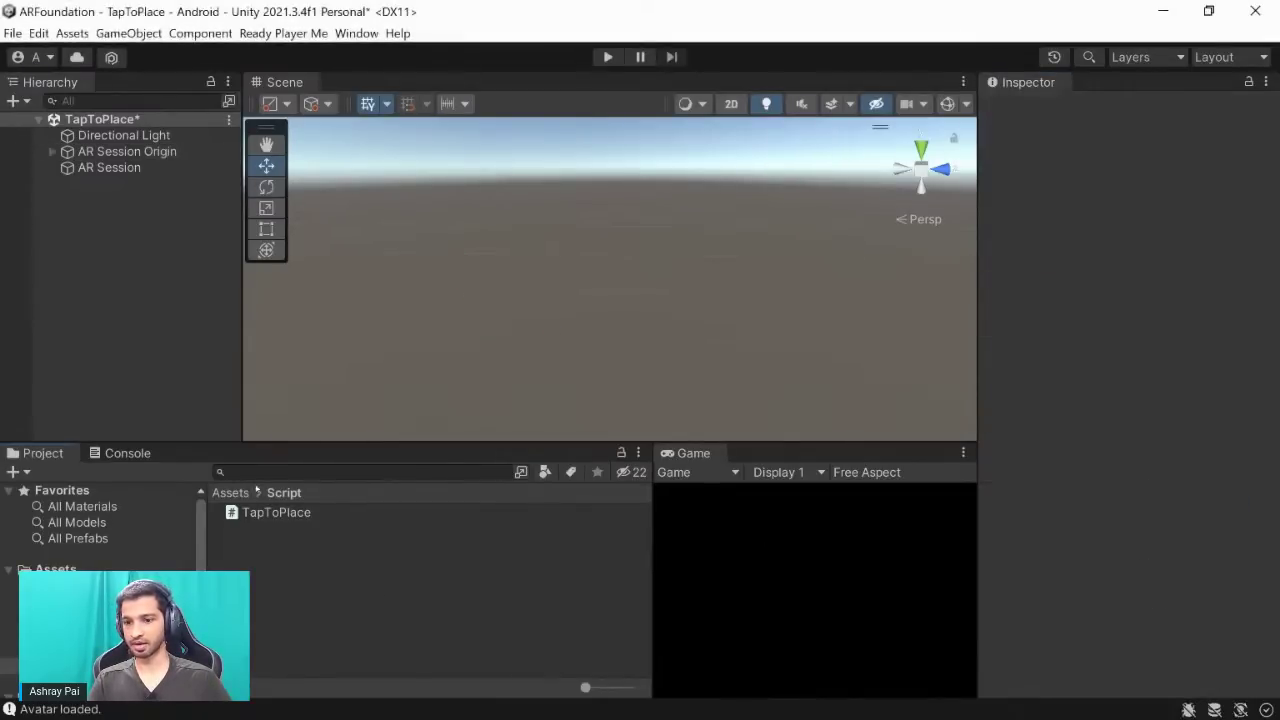
click(112, 151)
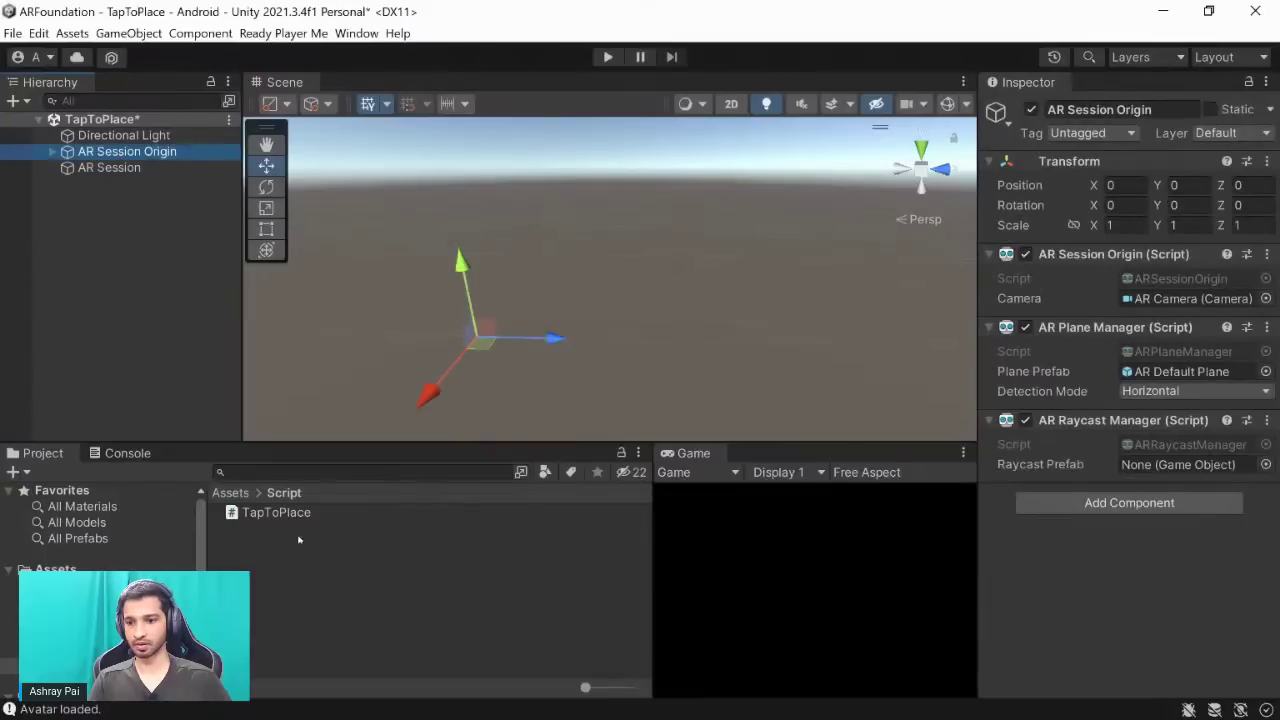
drag(276, 510, 1160, 580)
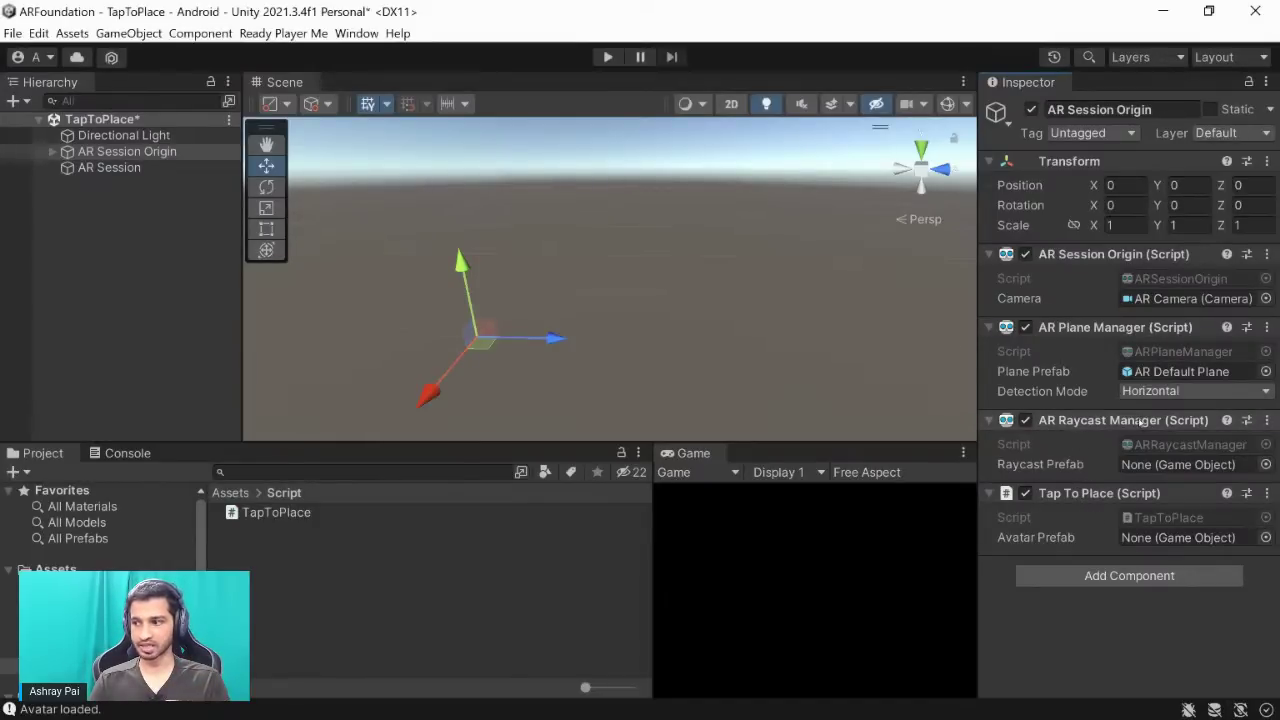
Remove the Tap To Place and AR Raycast Manager components from AR Session Origin, and attach the TapToPlace script to it again.
click(1267, 493)
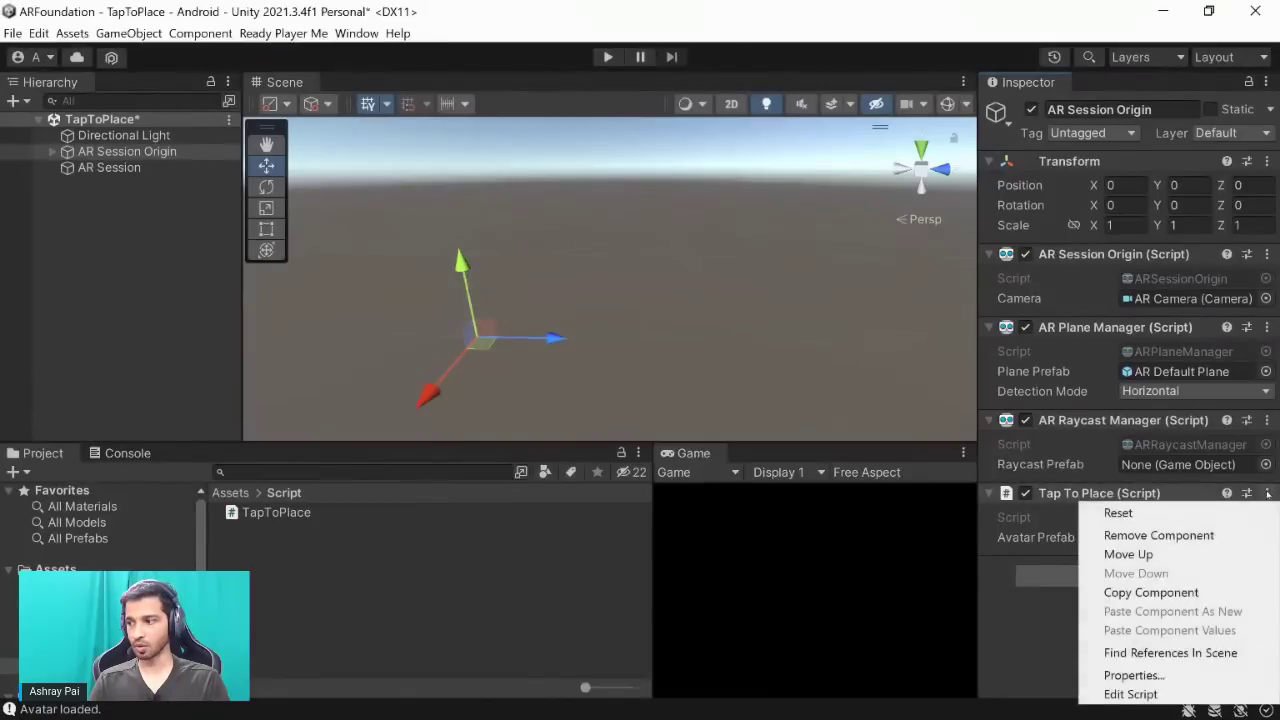
click(1159, 535)
click(1267, 420)
click(1158, 462)
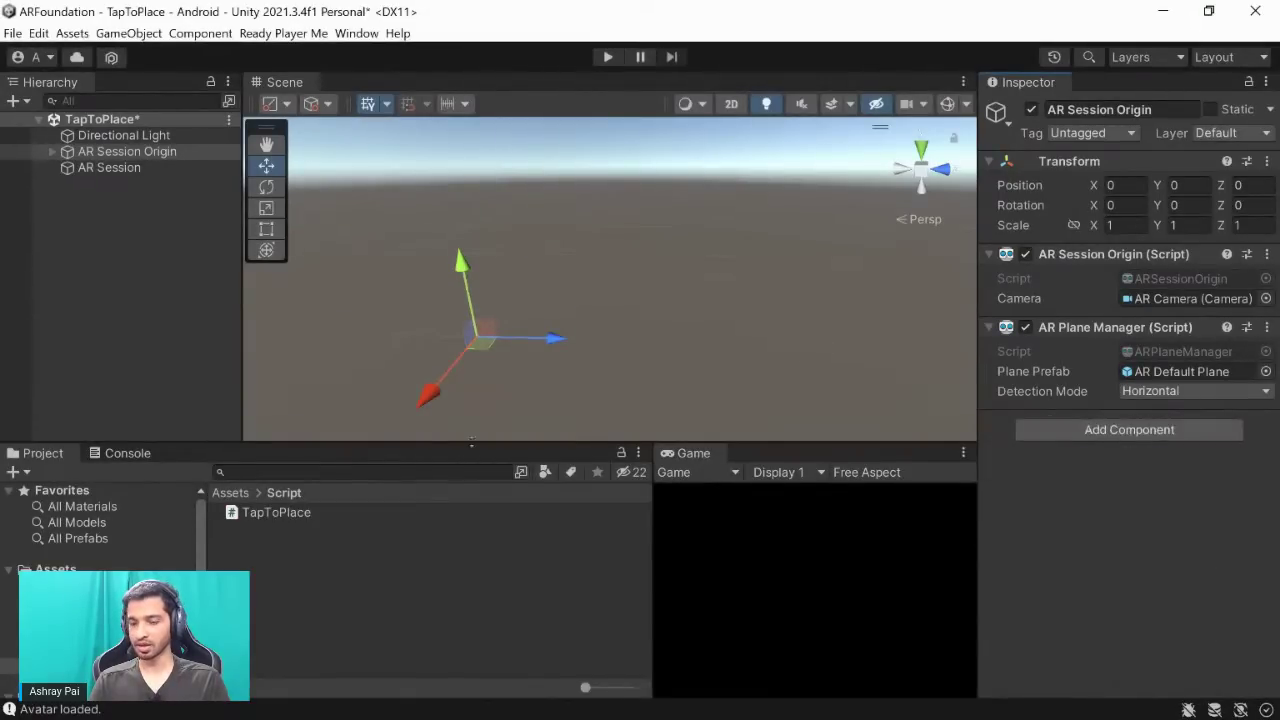
drag(270, 513, 1094, 515)
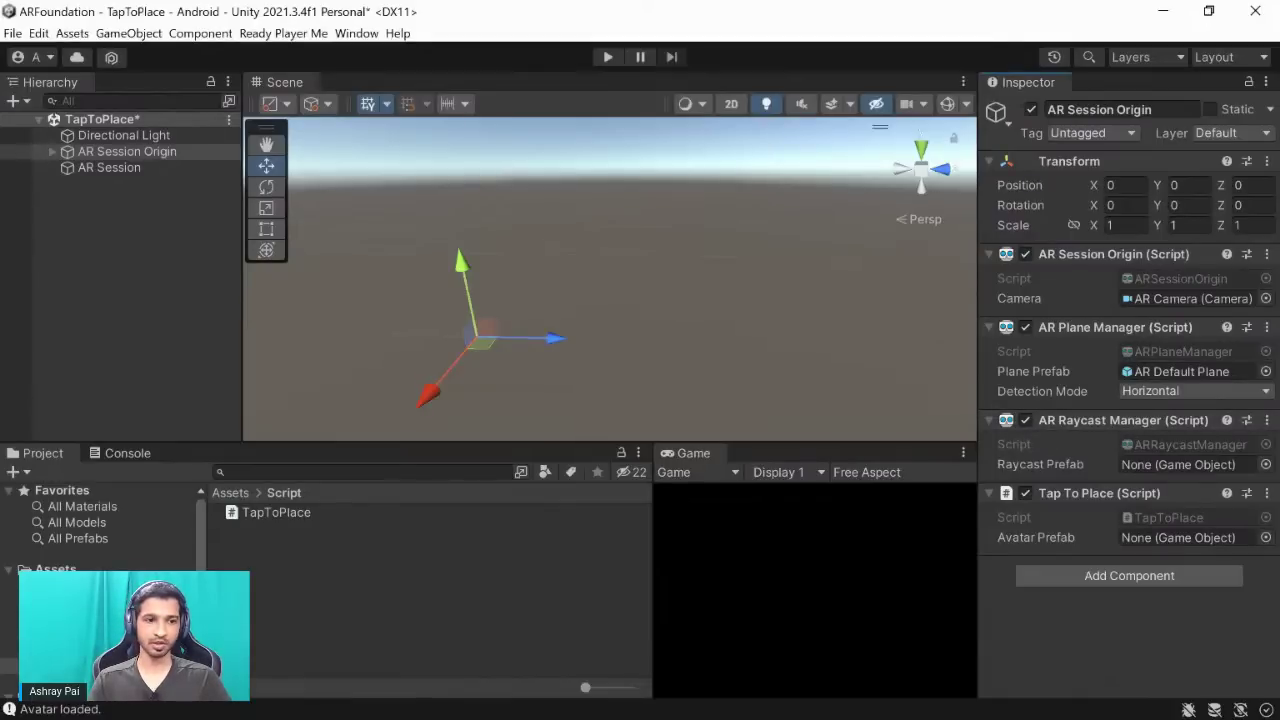
Switch to Visual Studio and examine the RequireComponent attribute for ARRaycastManager above the TapToPlace class.
key(alt+Tab)
click(357, 245)
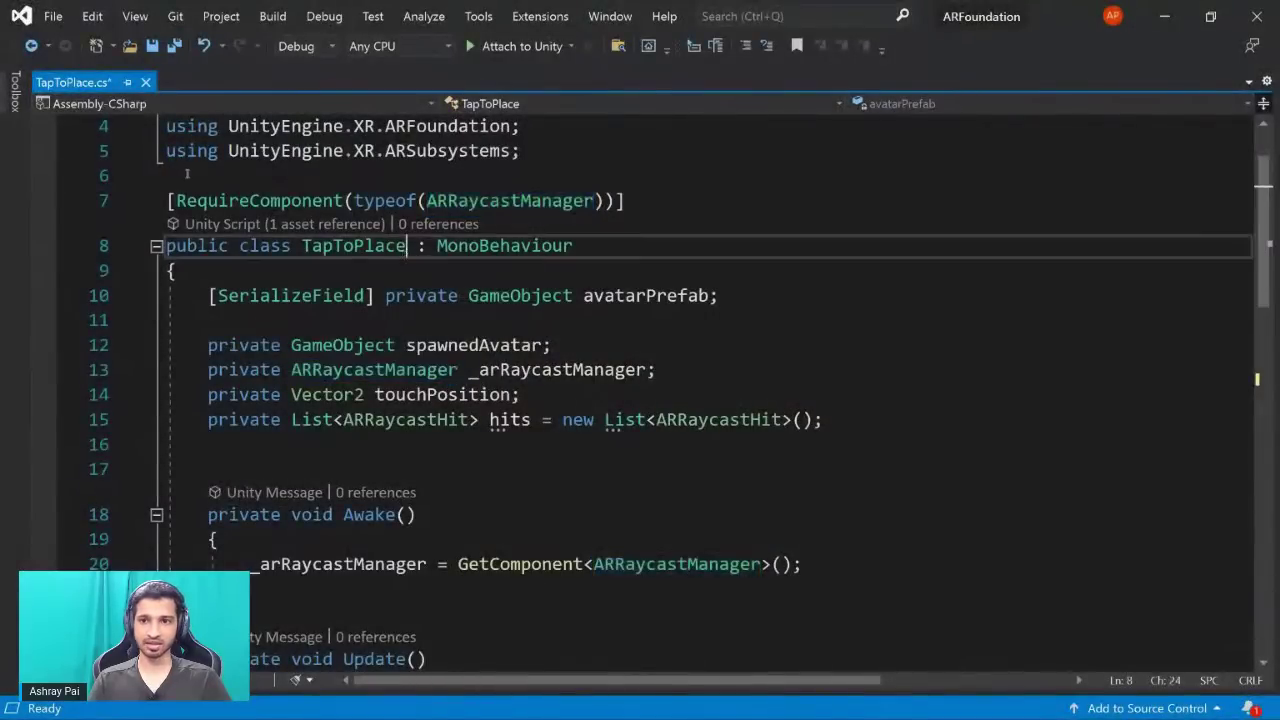
click(240, 200)
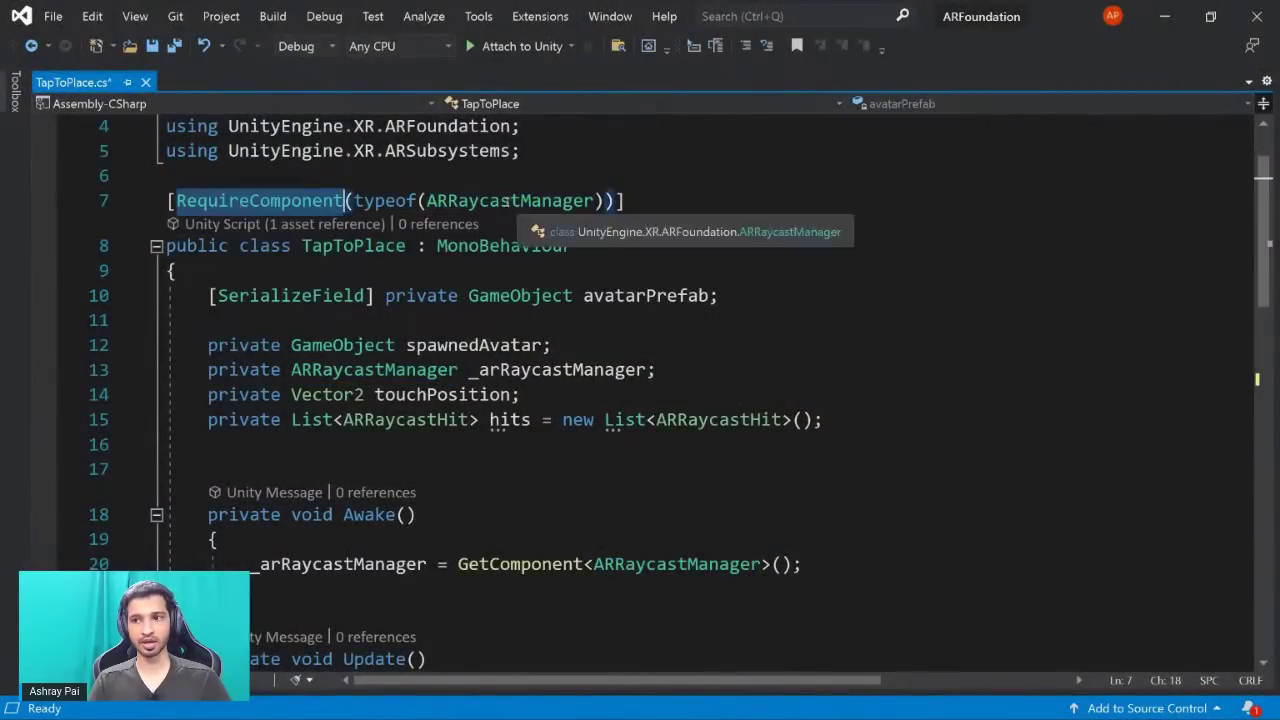
double_click(510, 201)
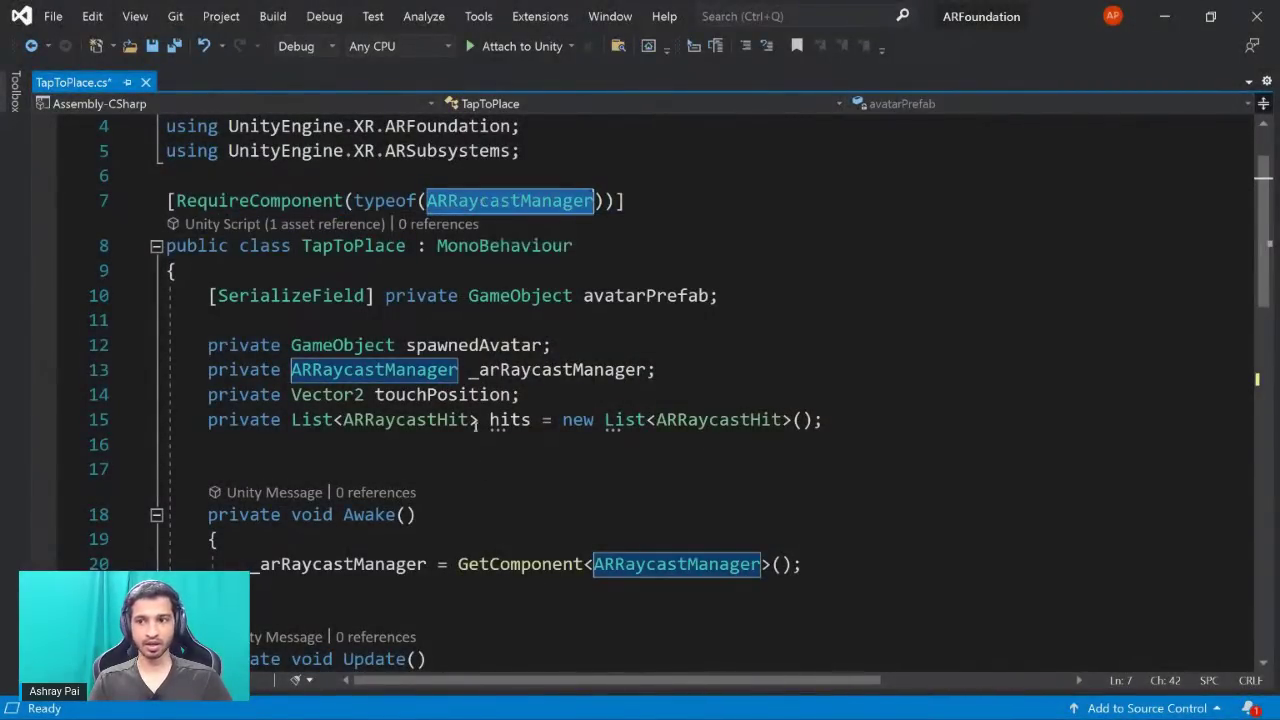
click(355, 245)
click(521, 200)
double_click(521, 200)
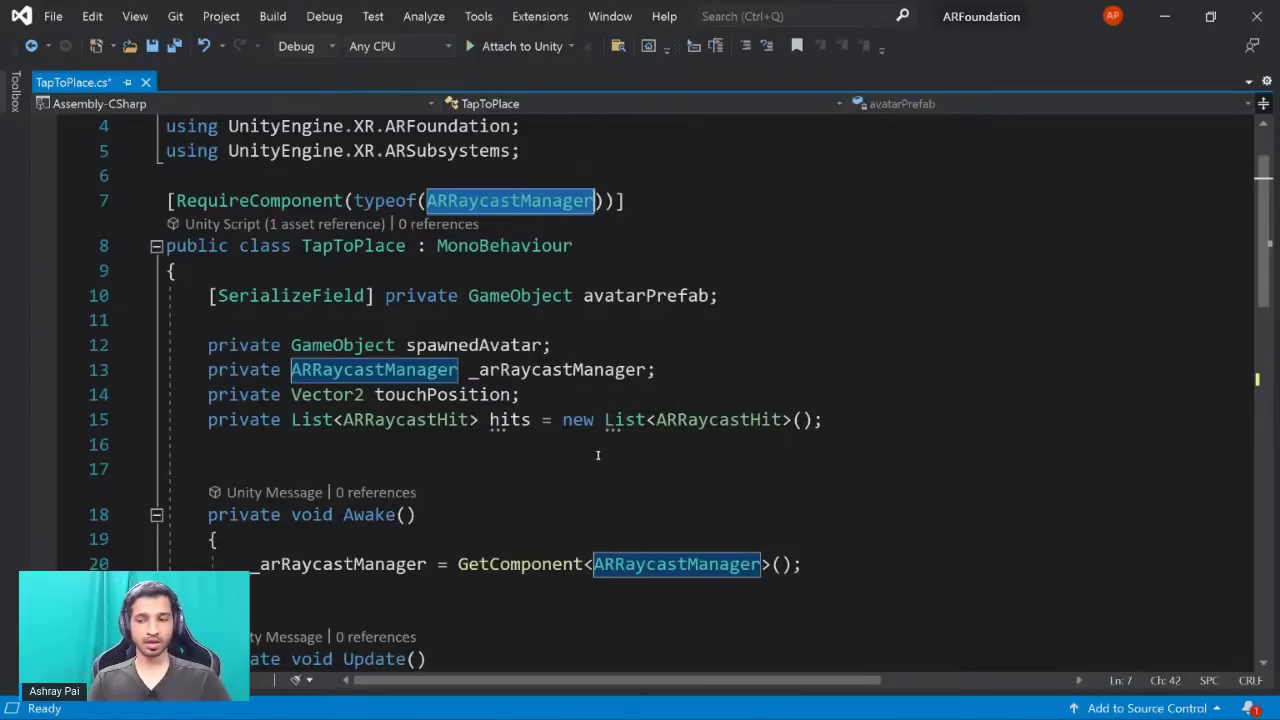
scroll(580, 445, down, 1)
click(560, 391)
scroll(560, 391, up, 1)
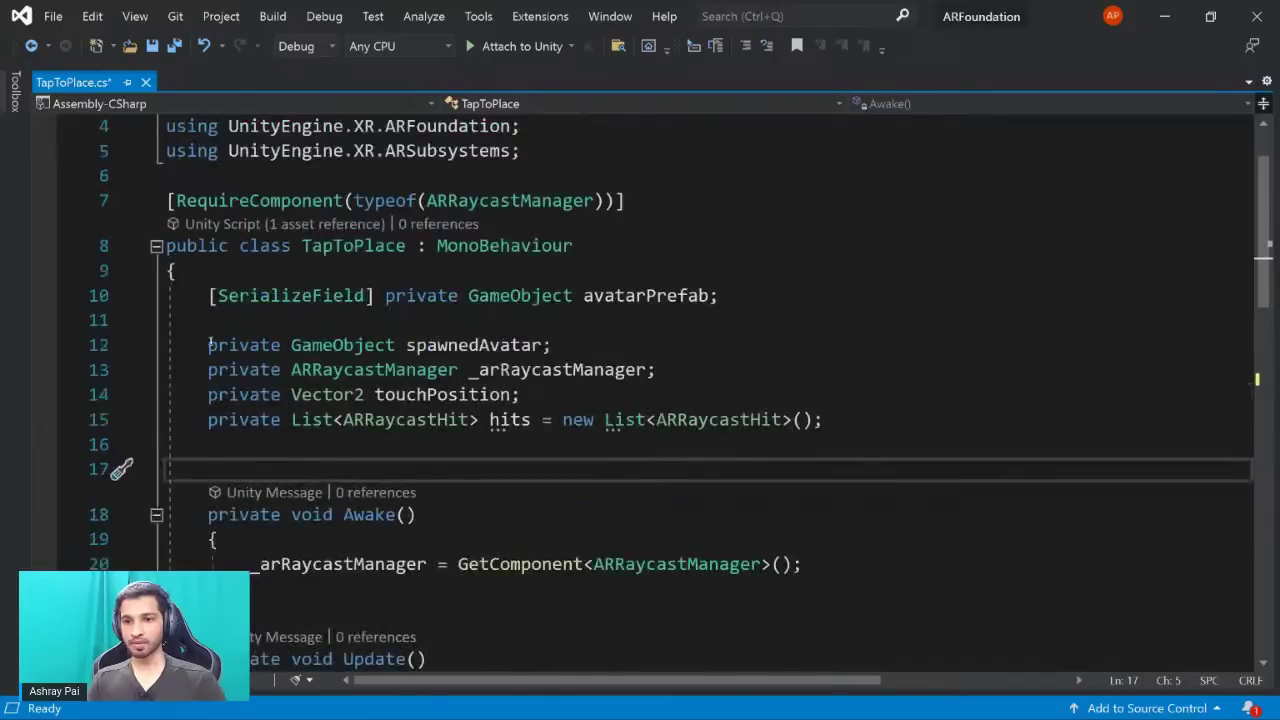
scroll(209, 345, up, 1)
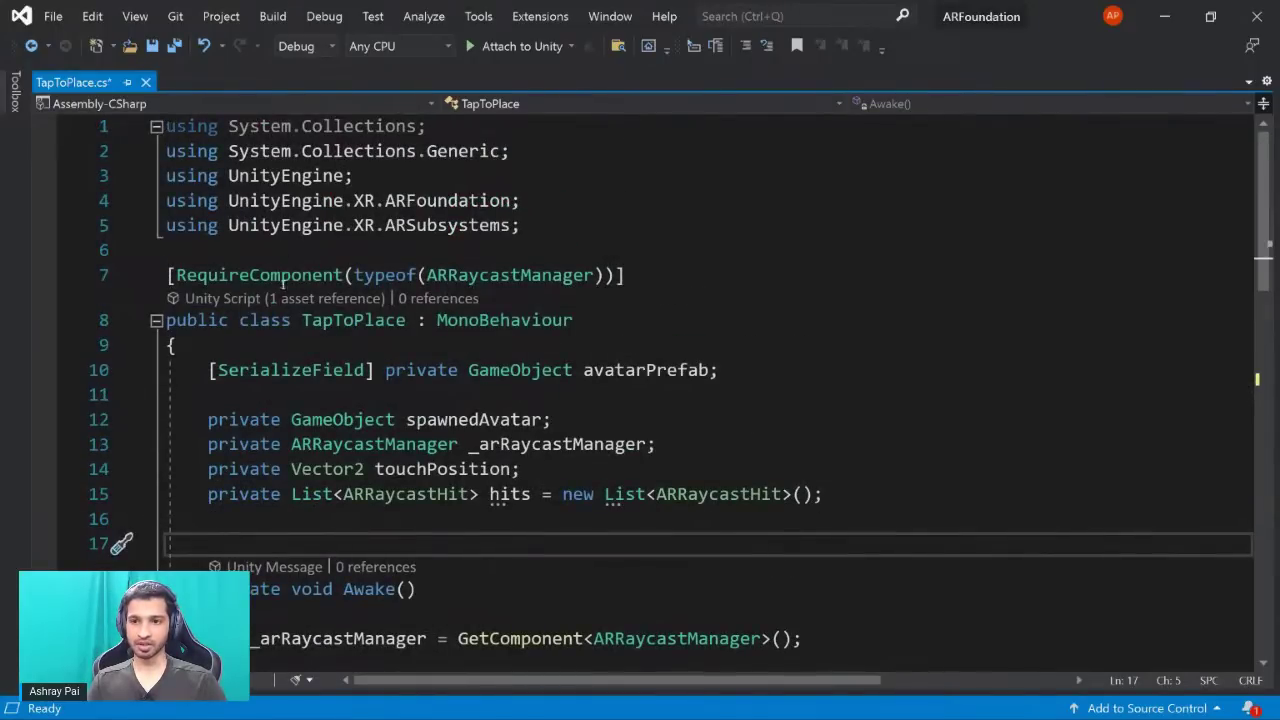
mouse_move(343, 275)
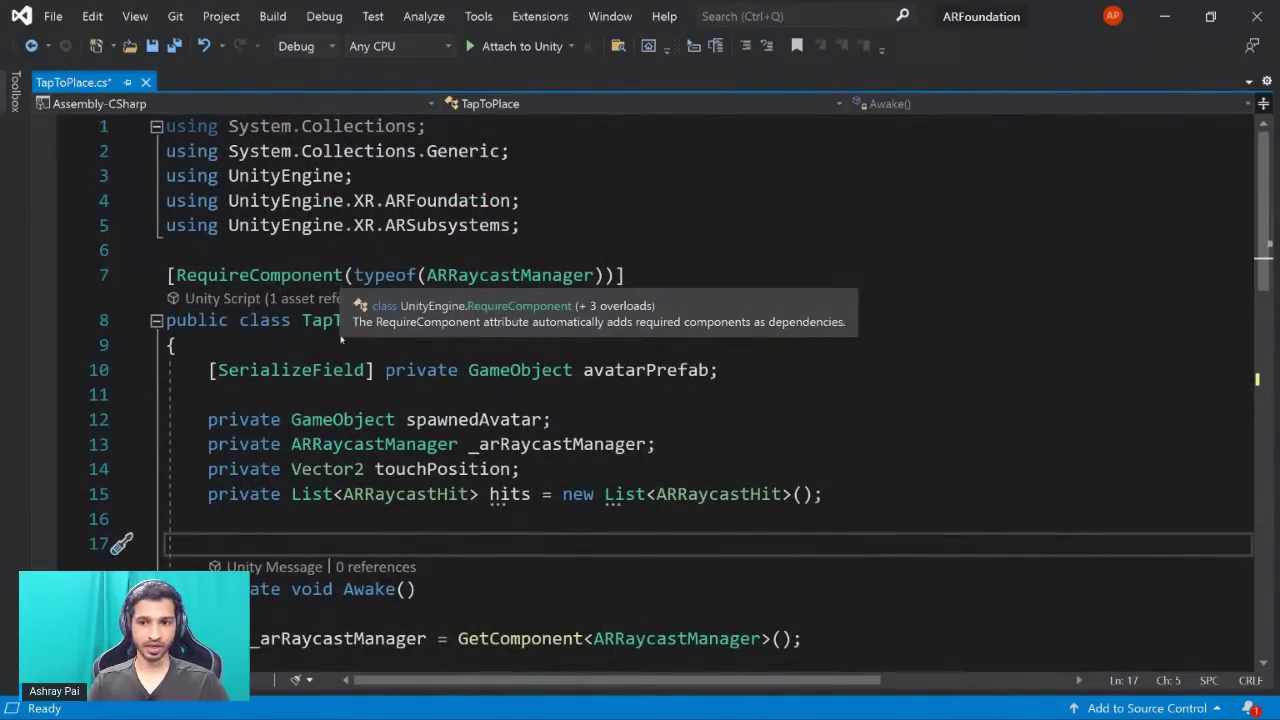
Review the field declarations of the TapToPlace class, highlighting the block and the serialized avatarPrefab field.
scroll(345, 366, down, 2)
drag(210, 221, 822, 345)
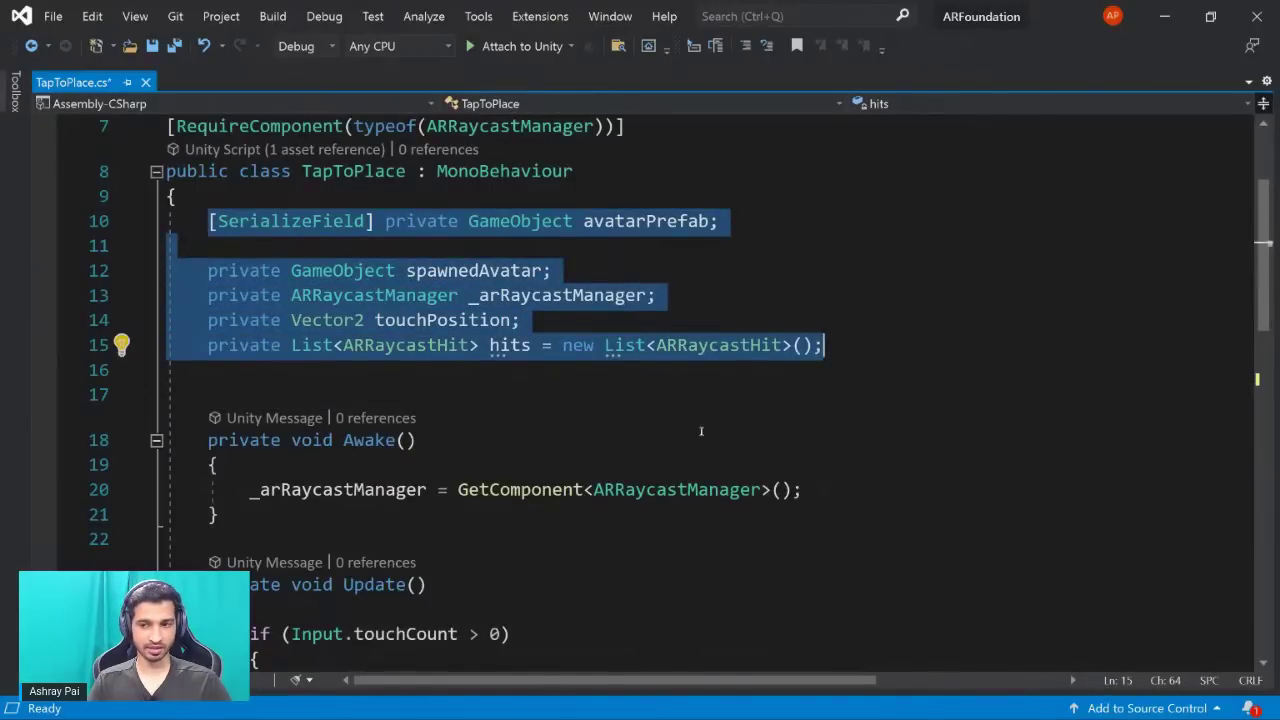
click(480, 390)
click(614, 221)
double_click(614, 221)
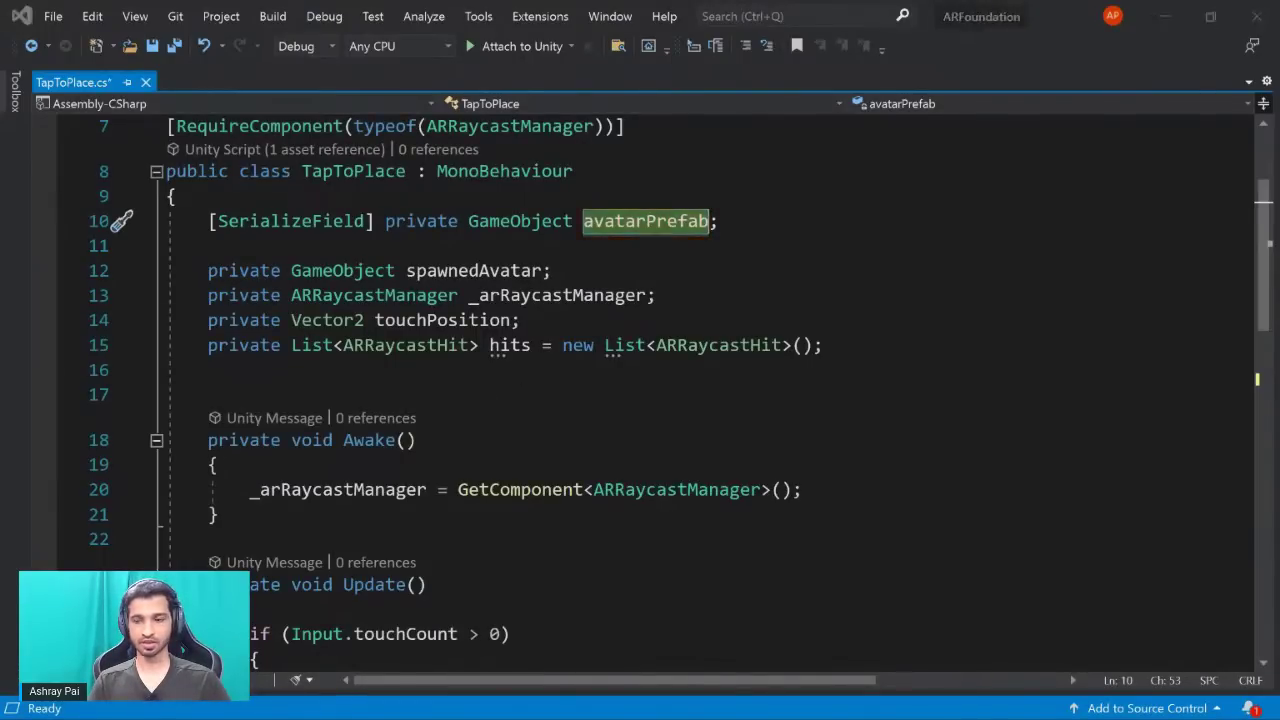
Switch to Unity and select the MyAvatar Variant prefab in the Assets Avatars folder.
key(alt+Tab)
click(232, 492)
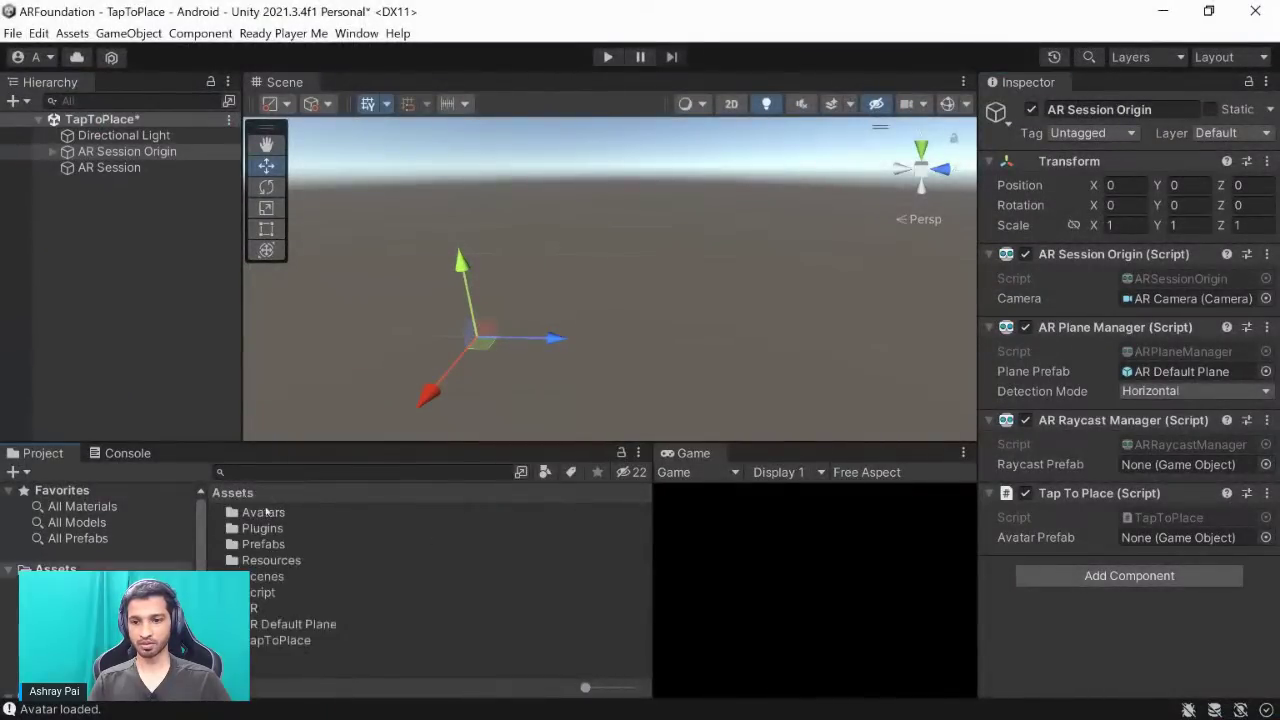
double_click(266, 512)
click(298, 545)
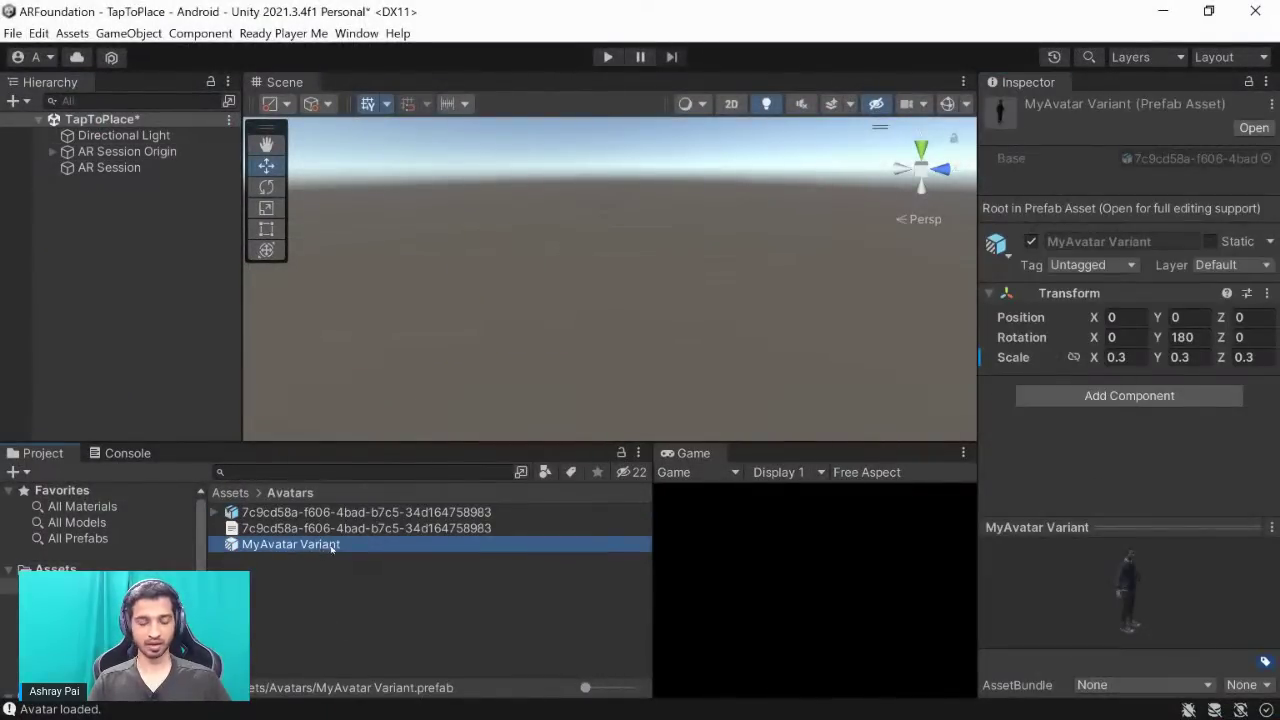
Return to Visual Studio and trace the spawnedAvatar field from its declaration to its use in the Update method.
key(alt+Tab)
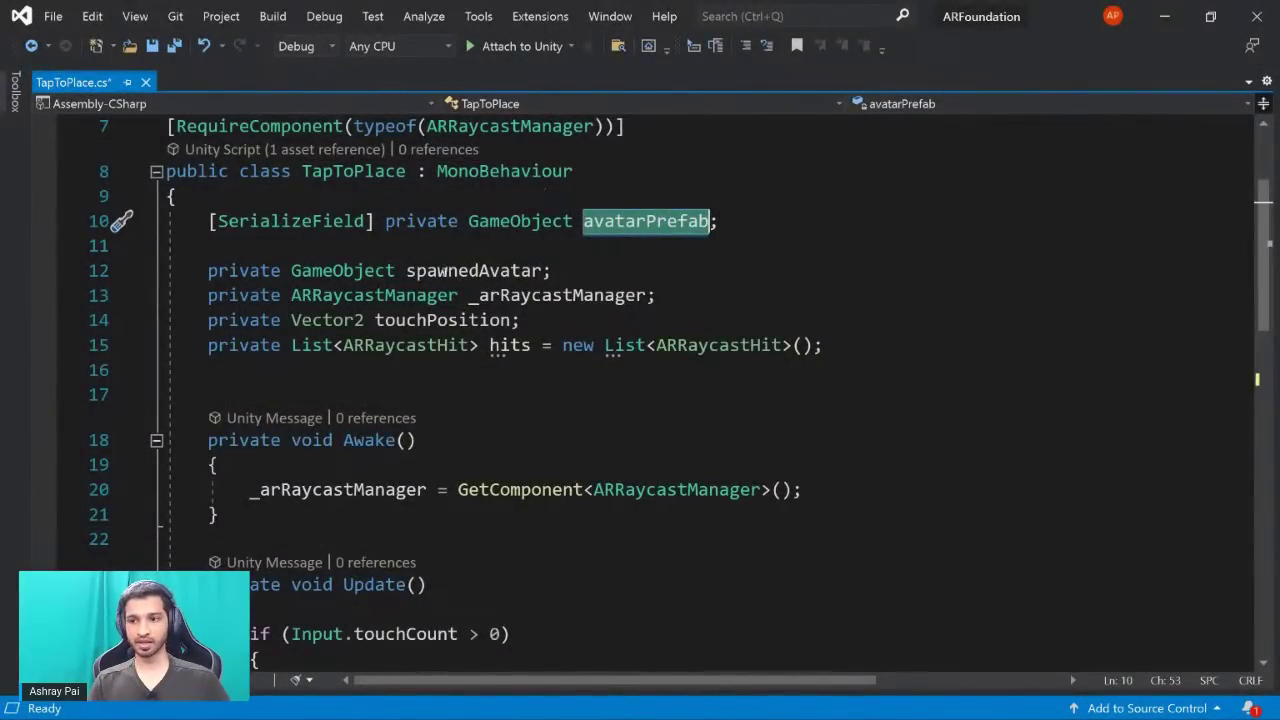
double_click(441, 266)
scroll(470, 308, down, 1)
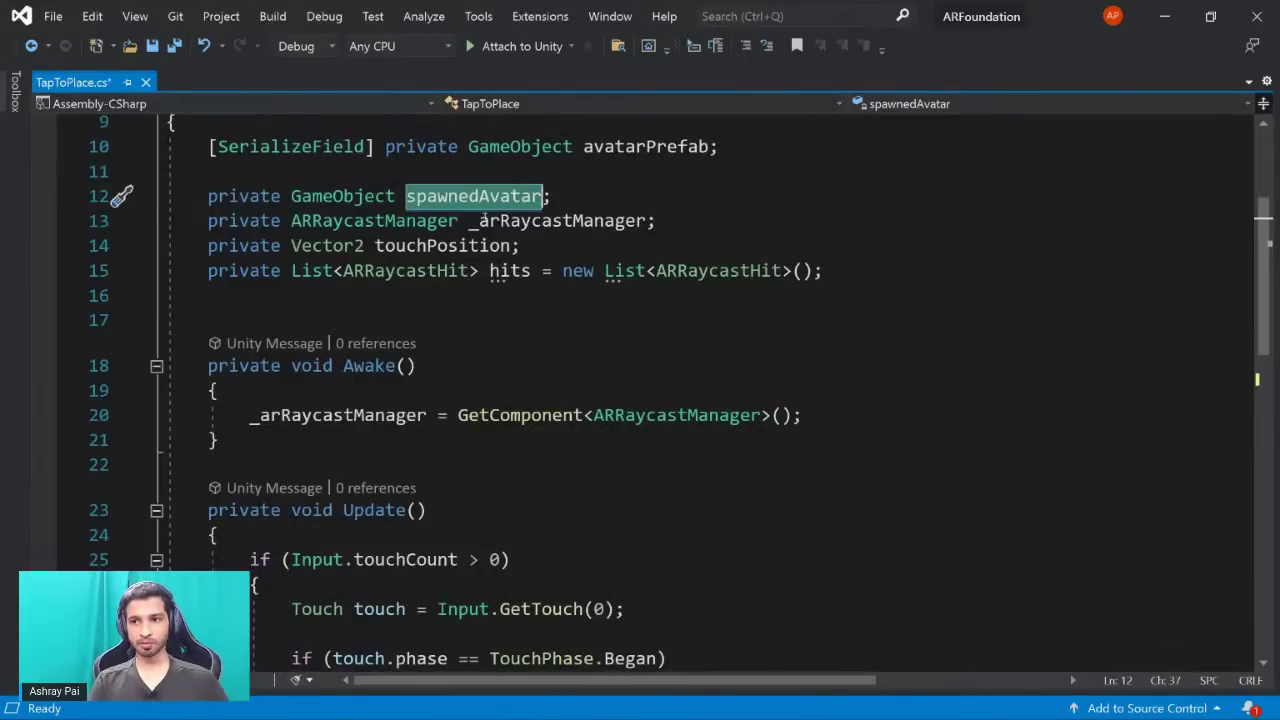
scroll(497, 385, down, 3)
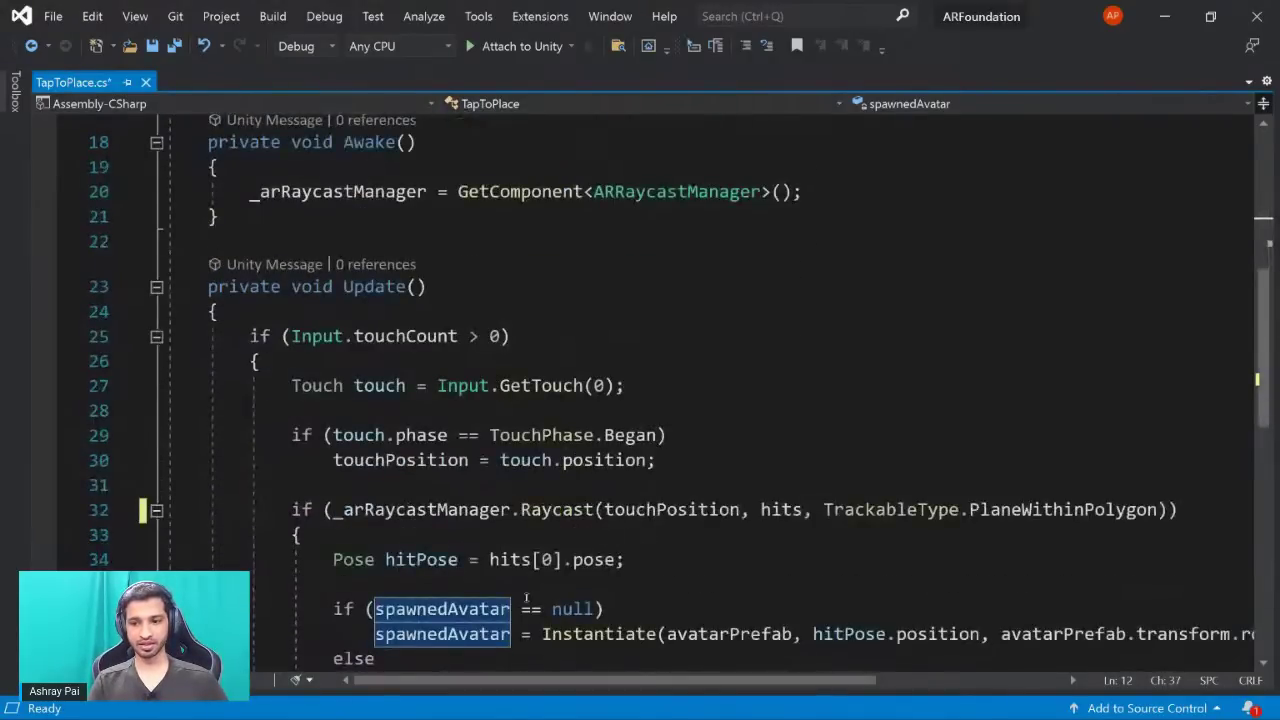
scroll(602, 452, down, 1)
scroll(735, 533, up, 2)
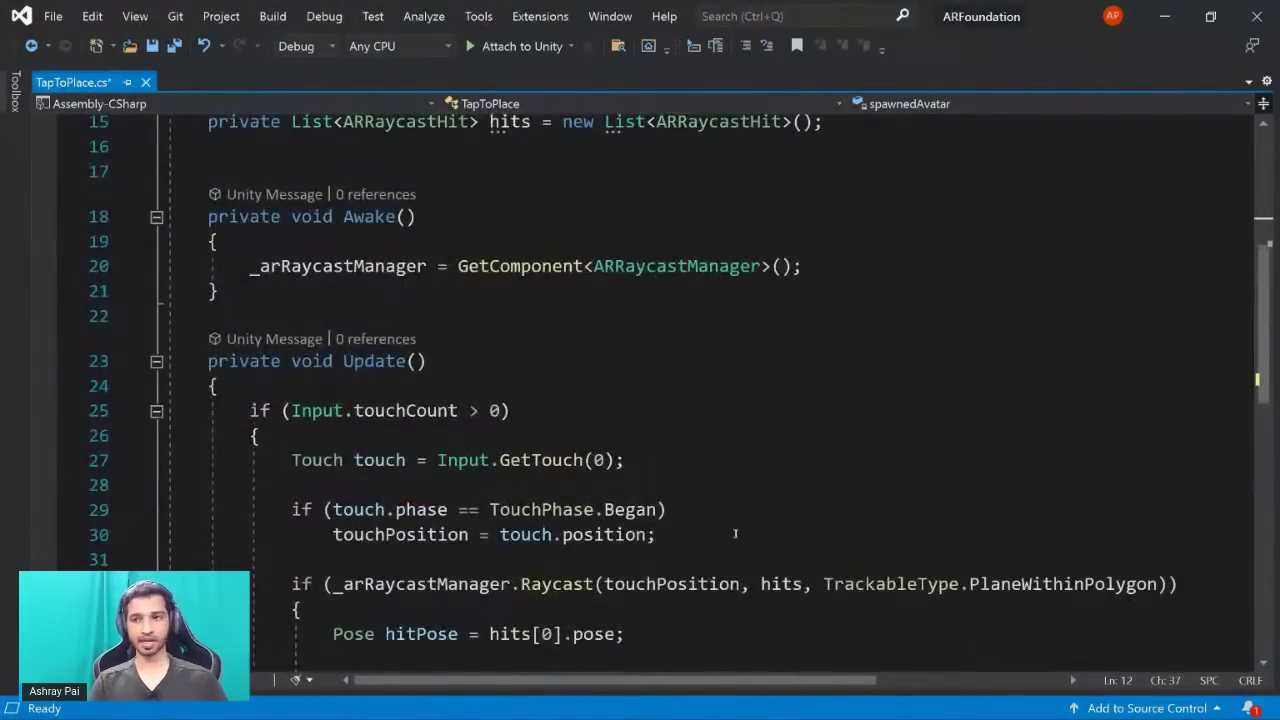
scroll(700, 525, up, 3)
Examine the avatarPrefab, _arRaycastManager and touchPosition field declarations in the TapToPlace class.
double_click(645, 222)
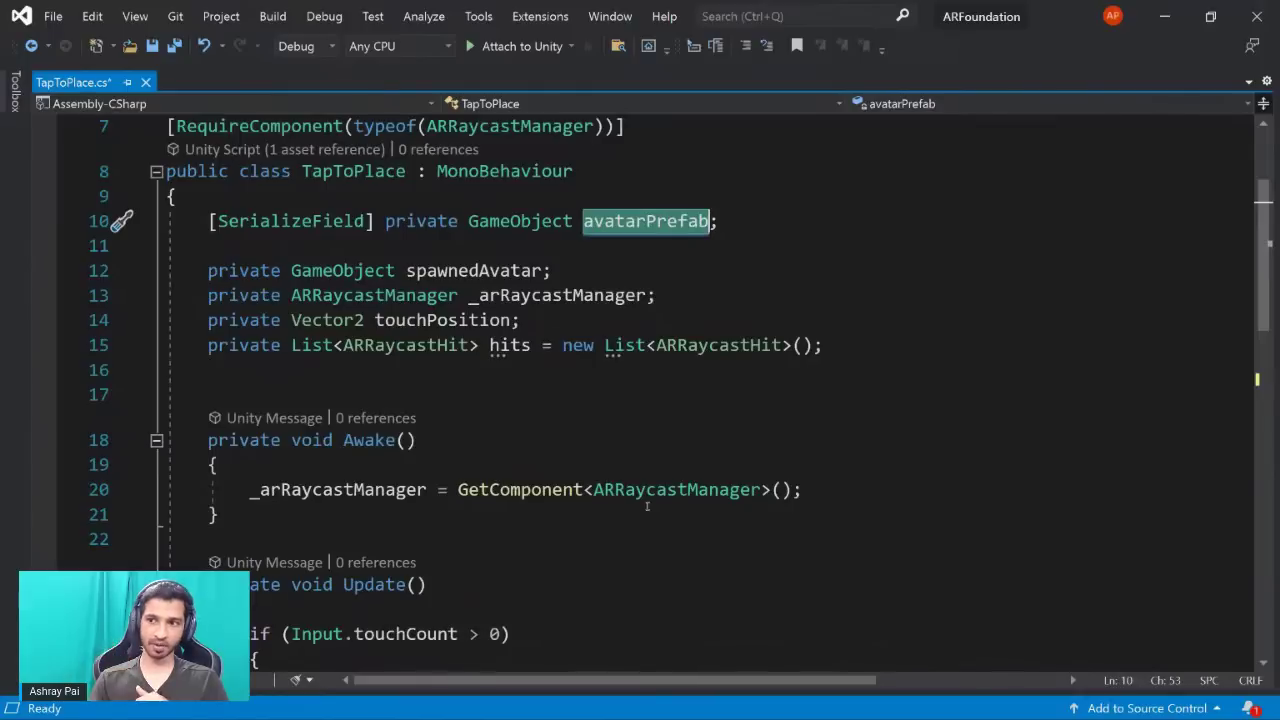
click(658, 219)
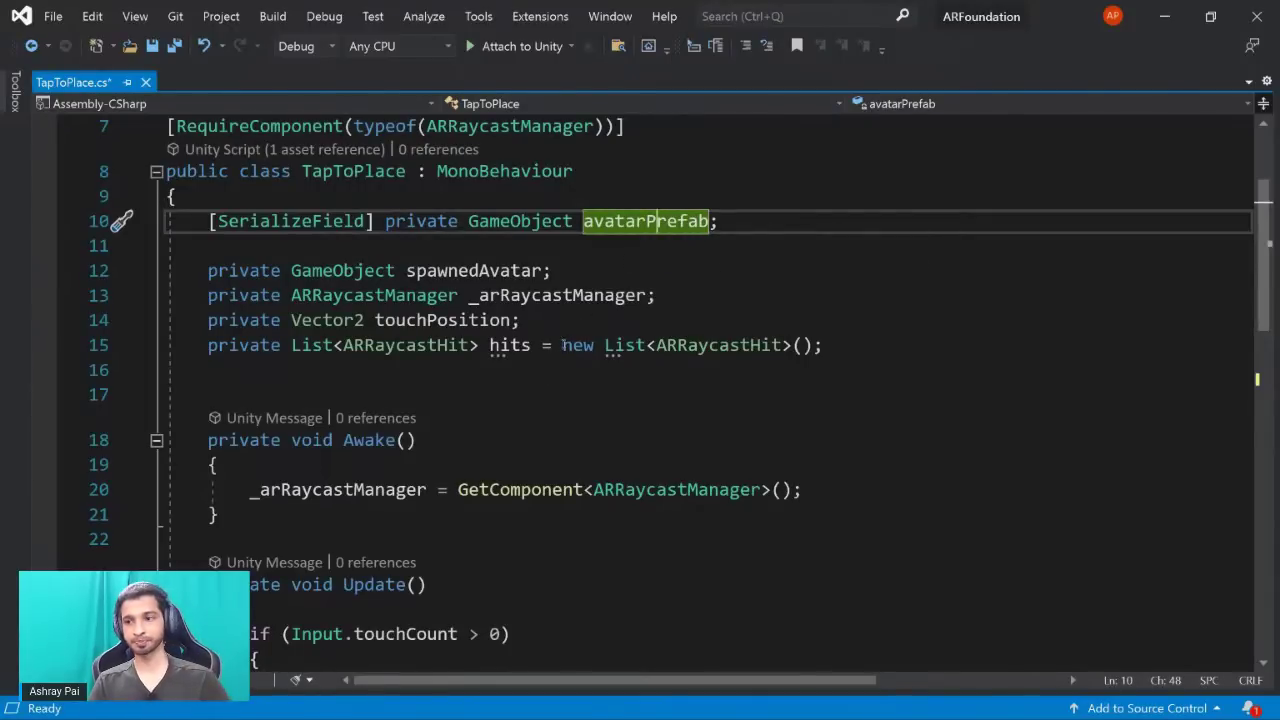
double_click(537, 295)
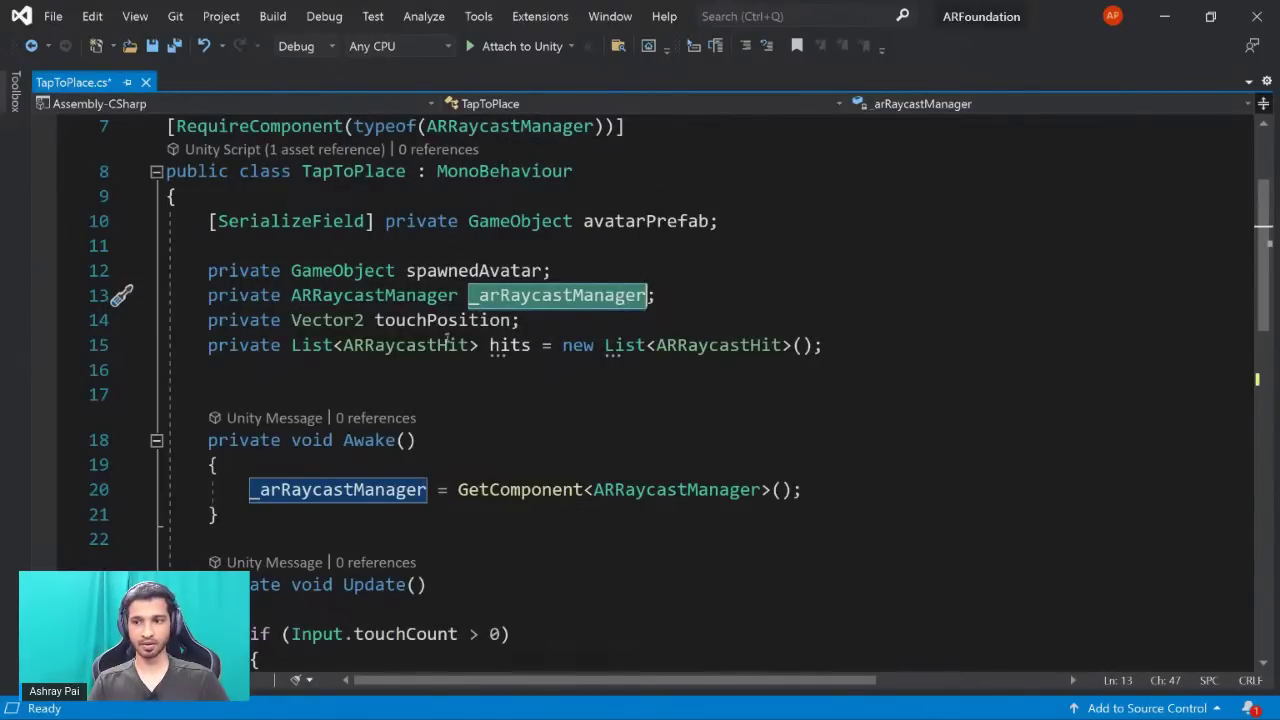
double_click(376, 319)
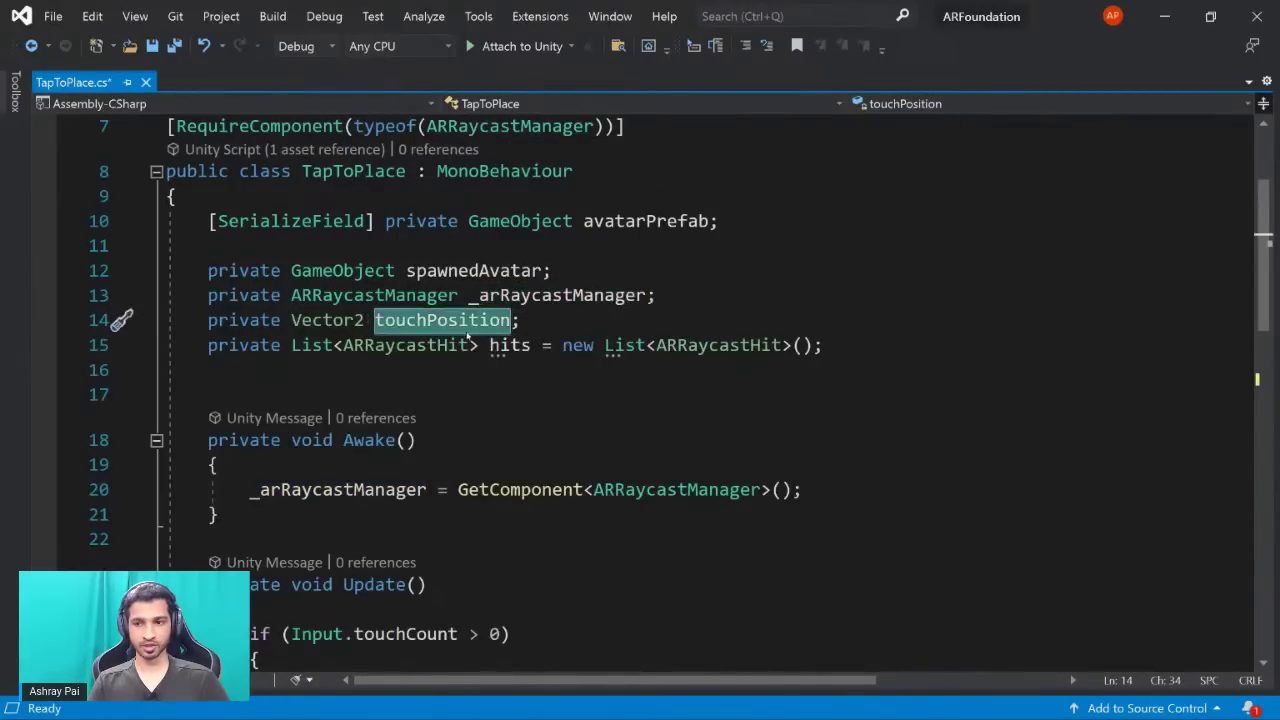